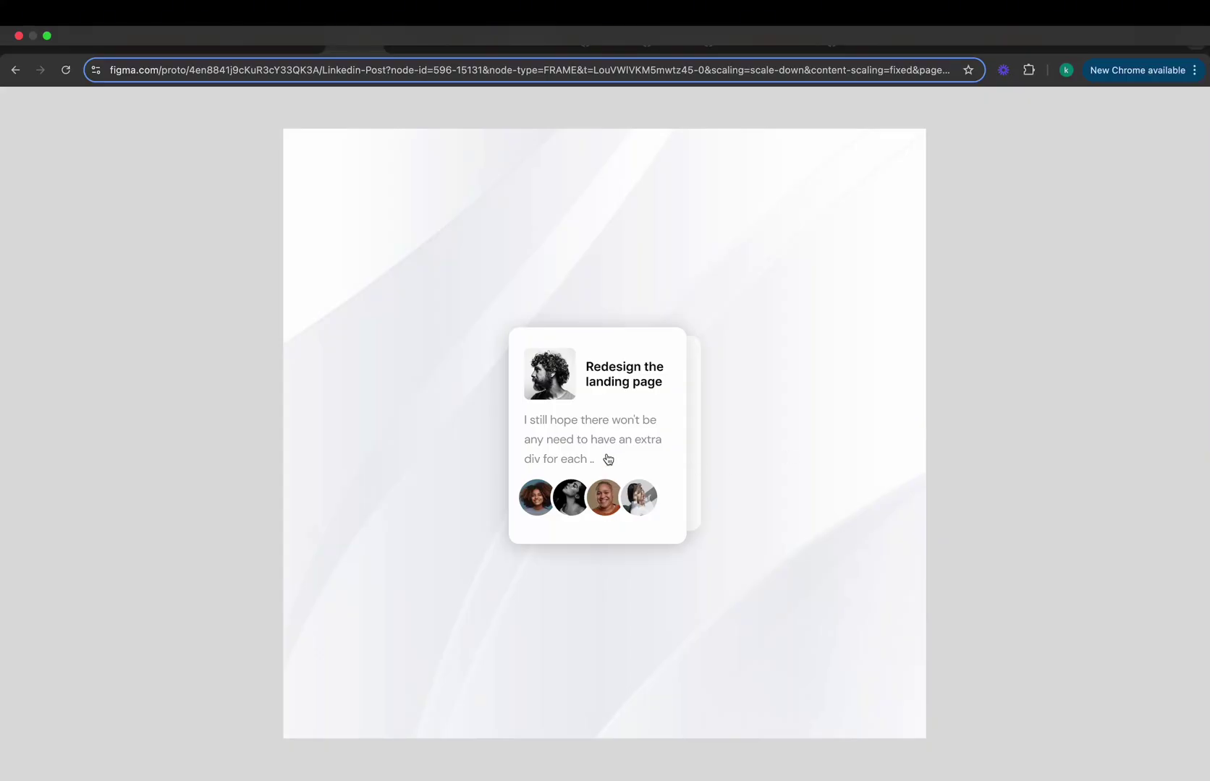
In the prototype preview, flip the profile card to the user-list card and back, twice
left_click(607, 458)
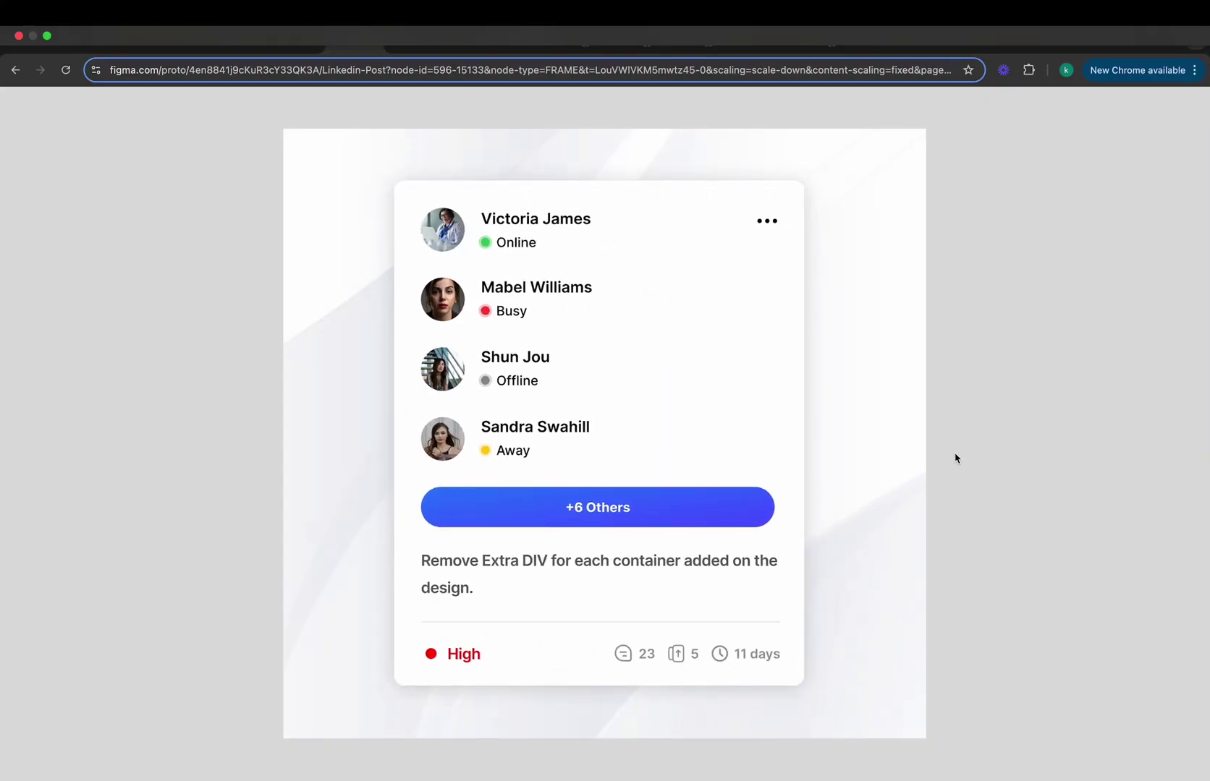
left_click(617, 458)
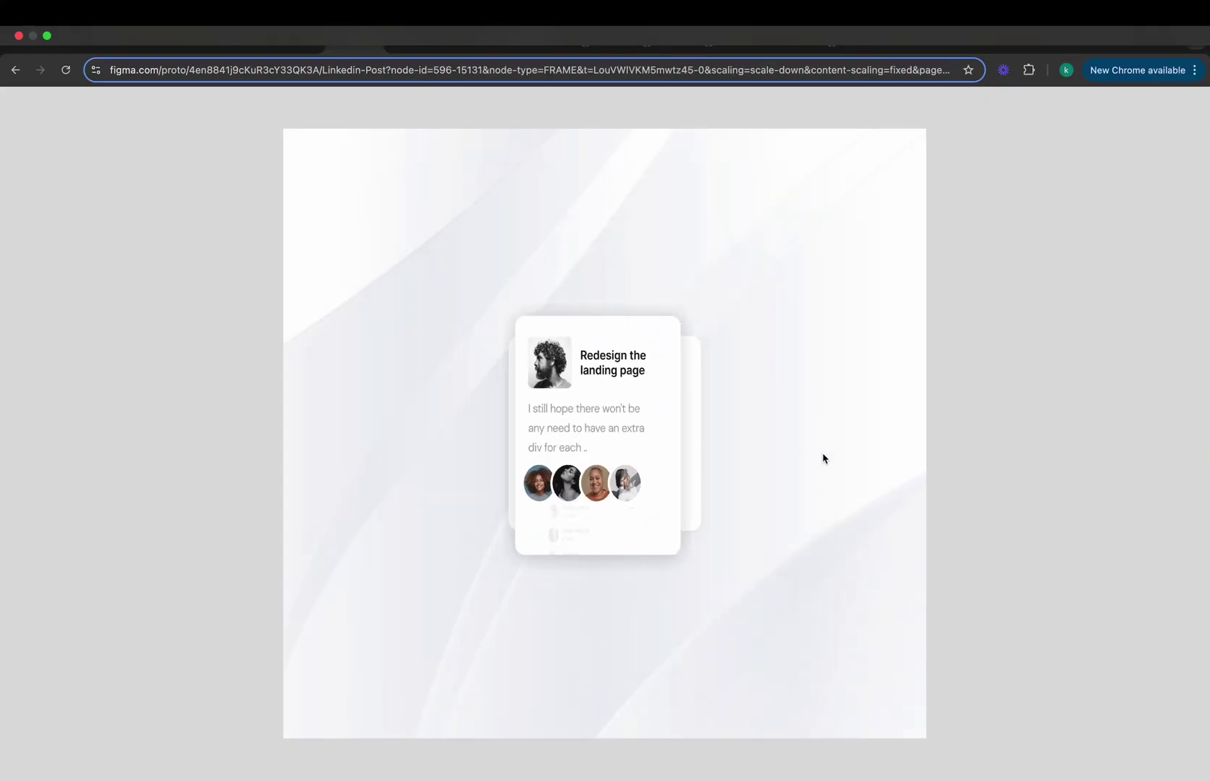
left_click(617, 459)
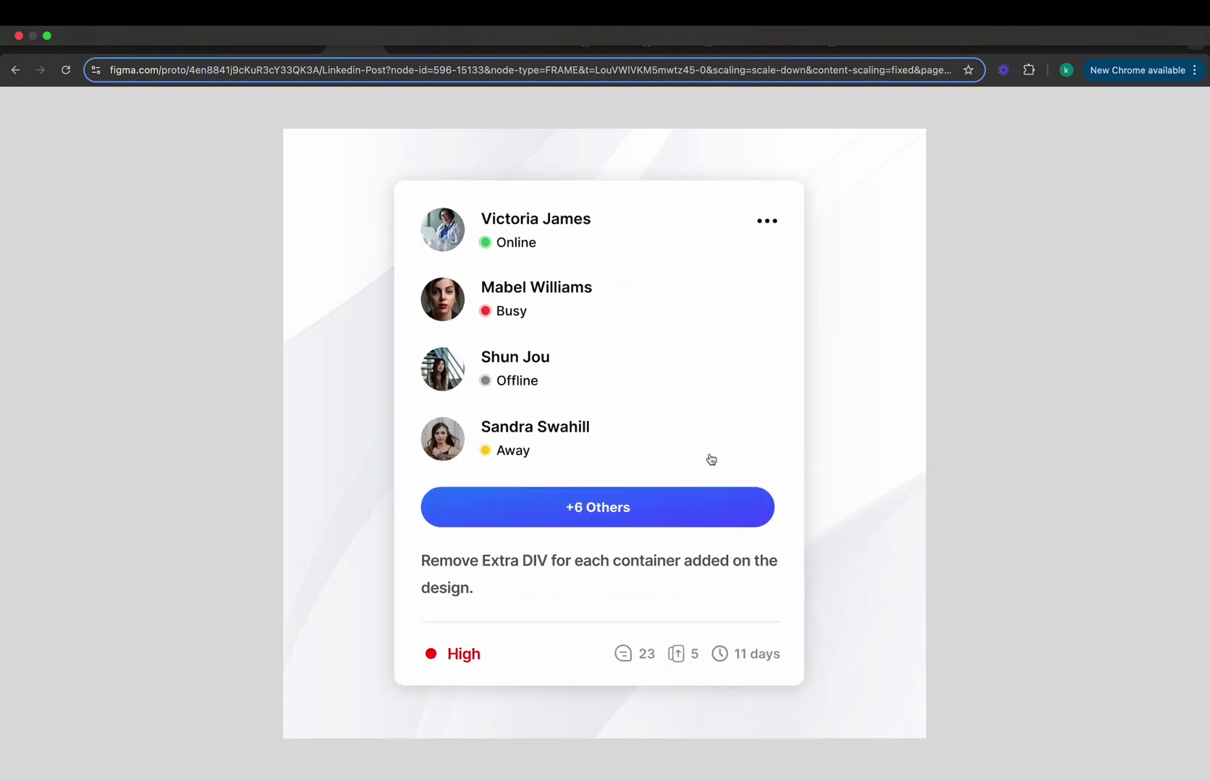
left_click(712, 459)
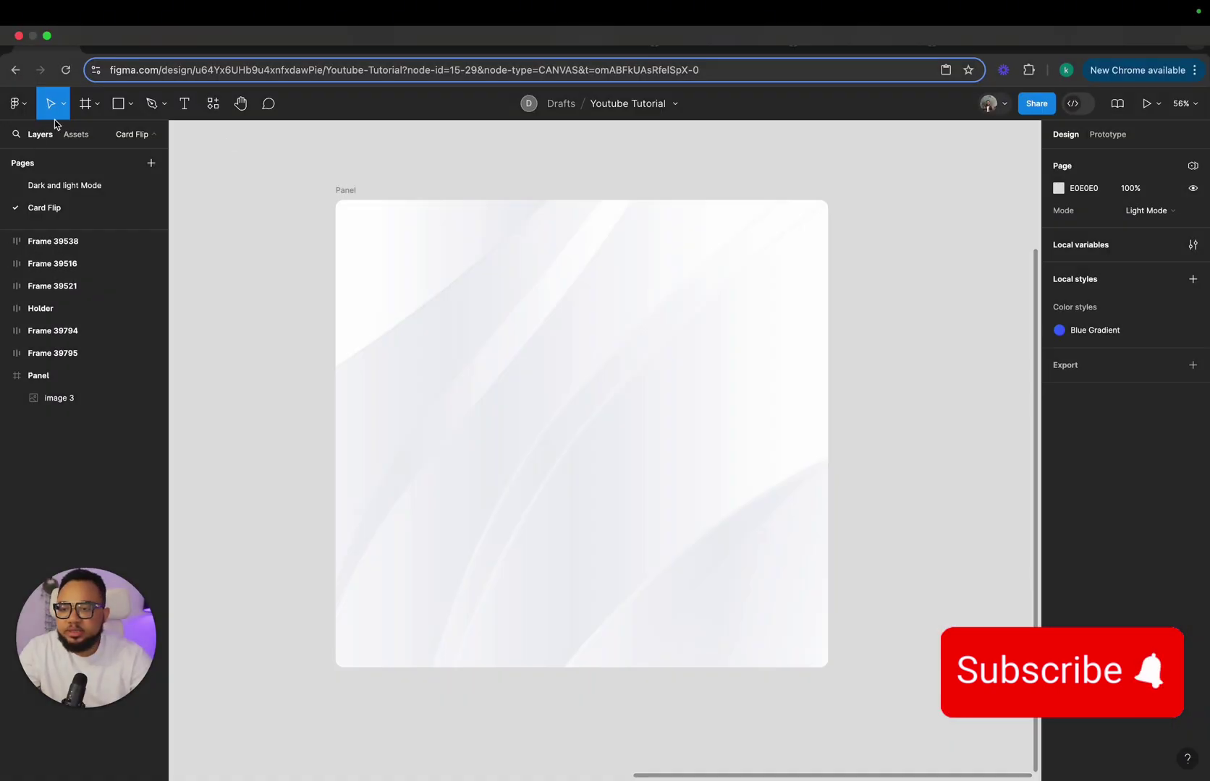
Draw a 331×333 frame inside Panel, fill it with the White style and centre it vertically
left_click(82, 107)
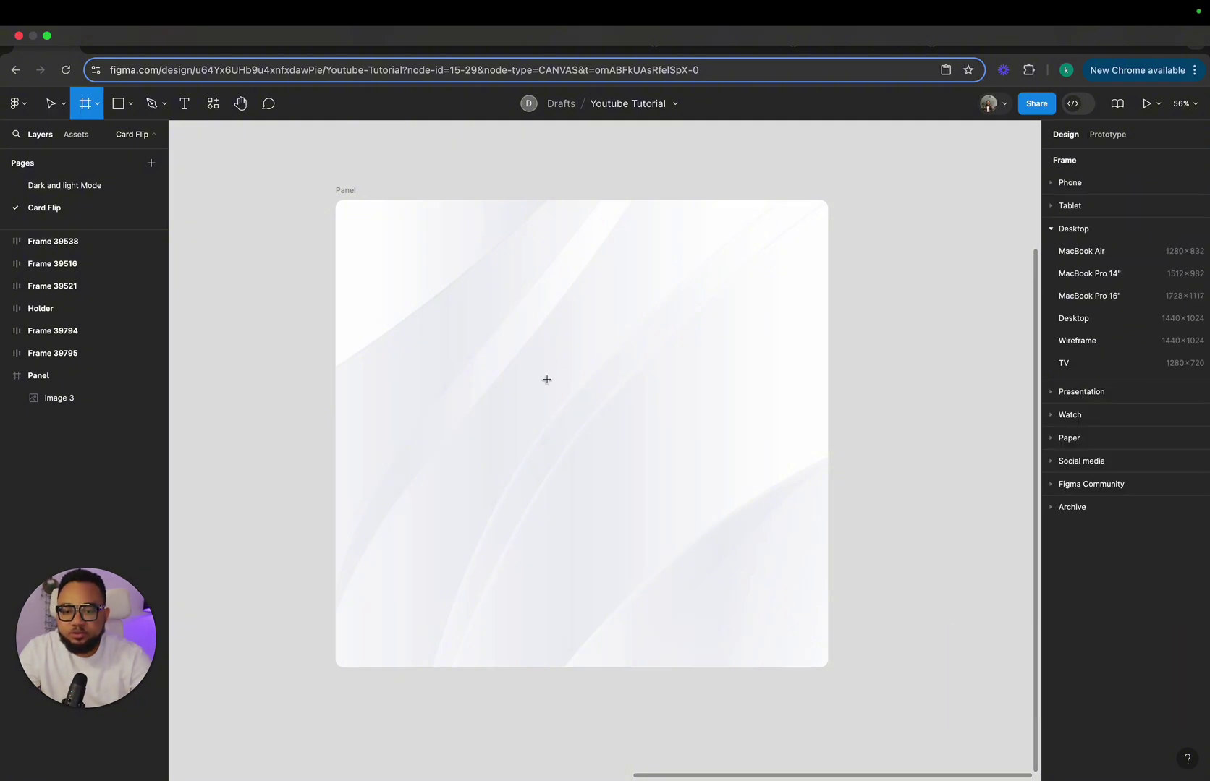
left_click_drag(542, 344, 660, 467)
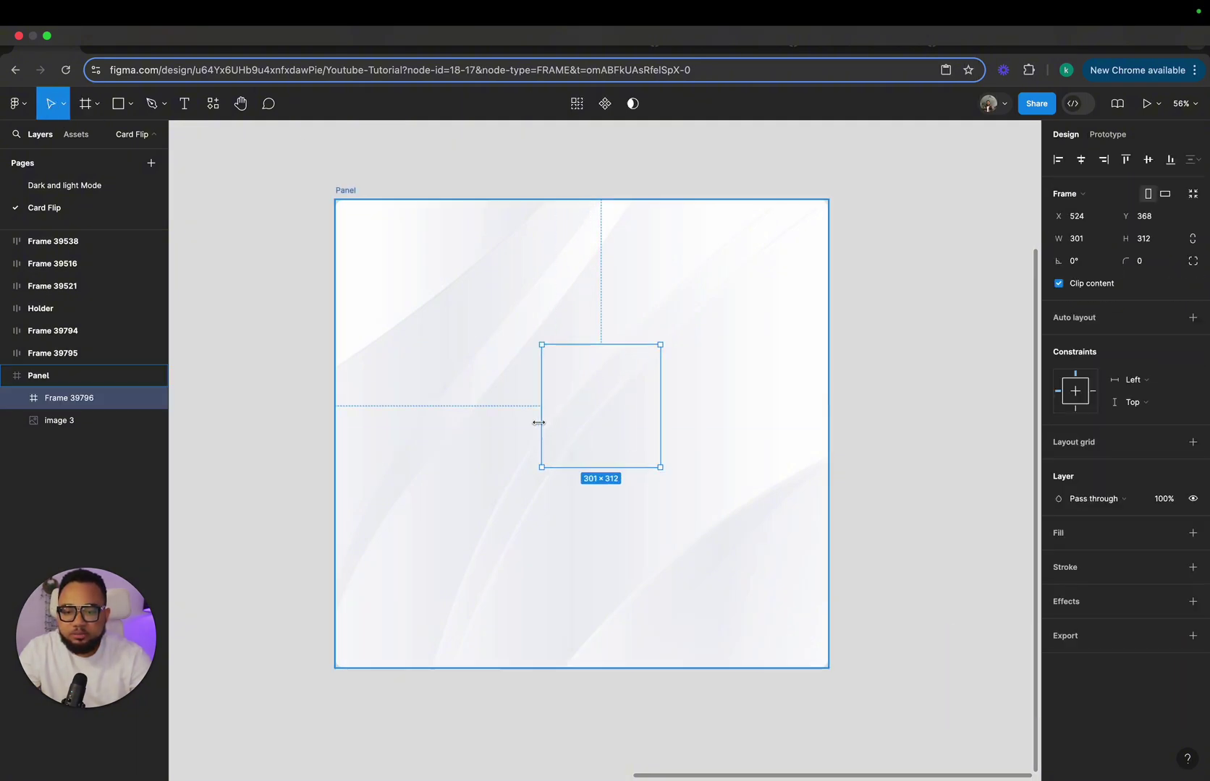
left_click_drag(541, 422, 535, 425)
left_click_drag(584, 472, 581, 475)
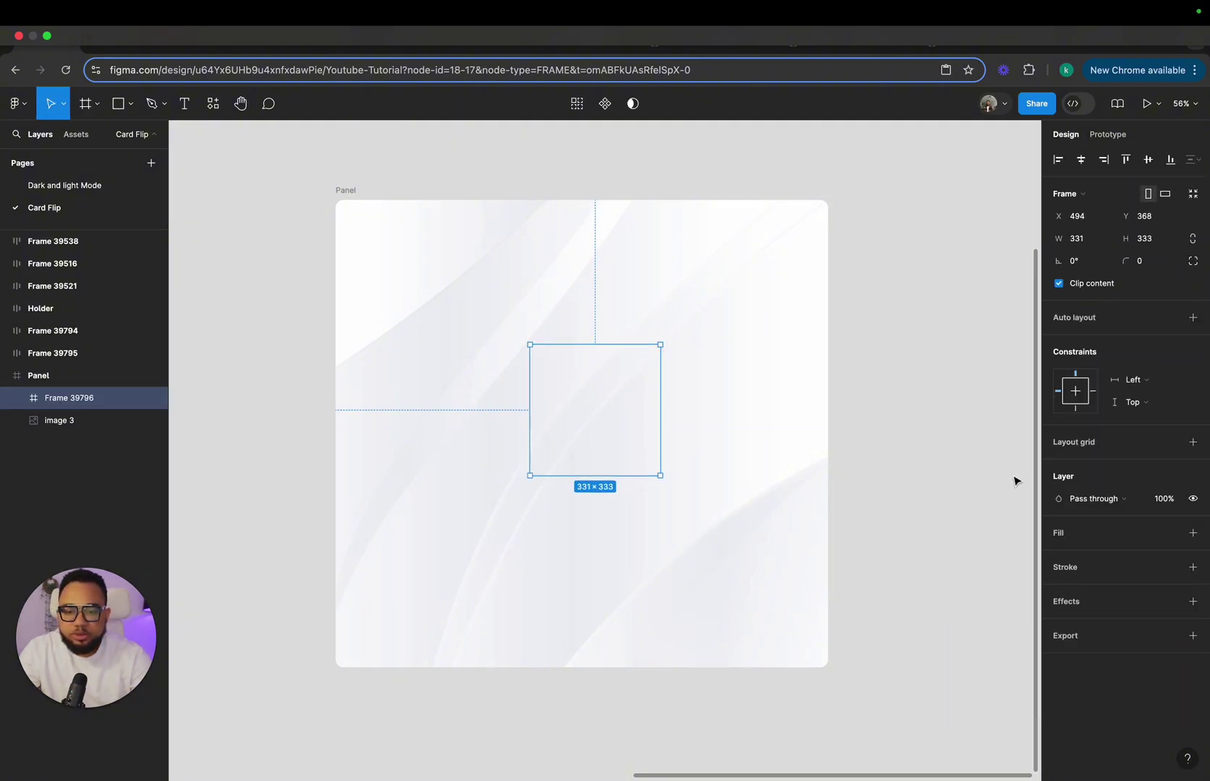
left_click(1170, 538)
left_click(977, 568)
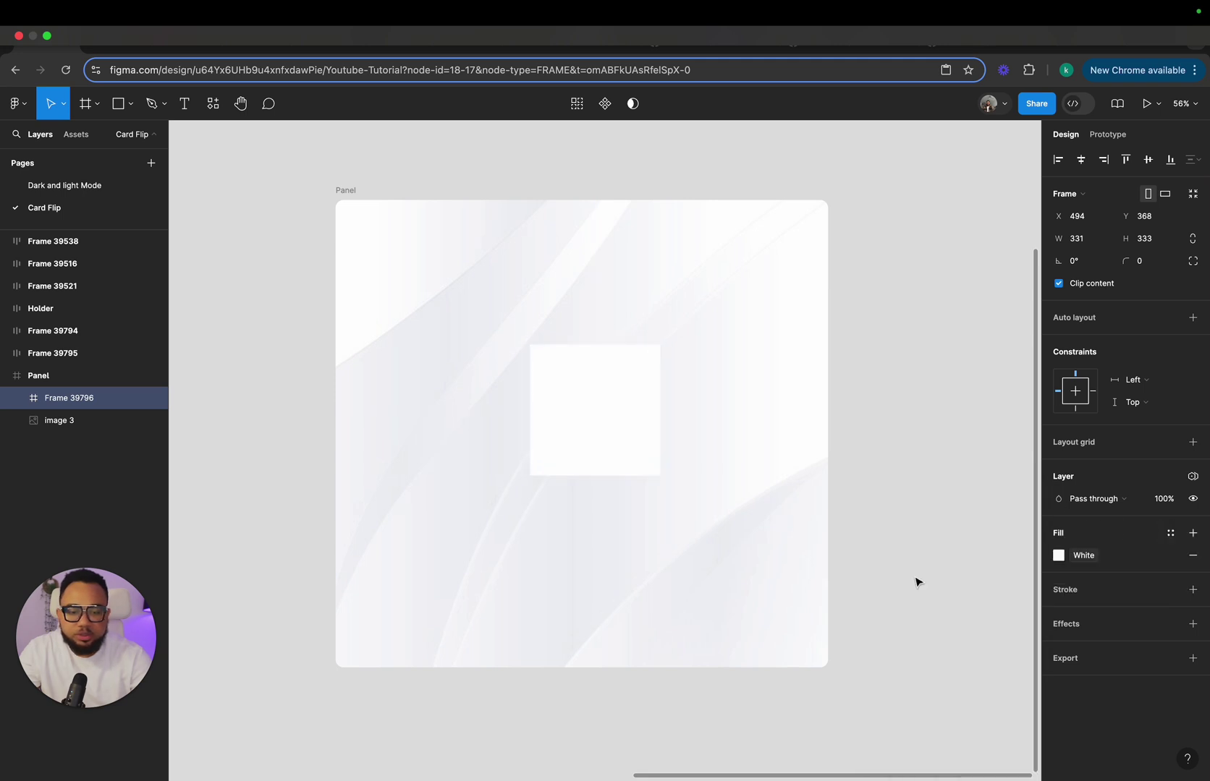
left_click_drag(599, 398, 585, 396)
left_click(1147, 160)
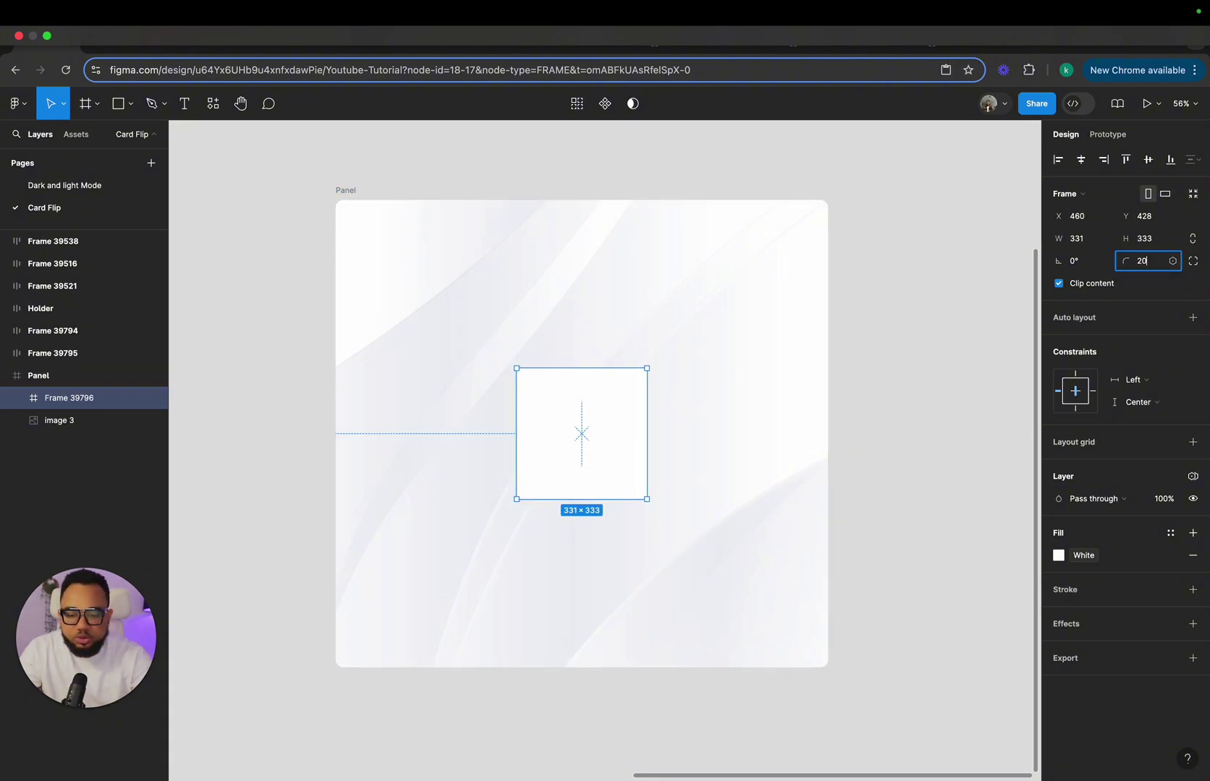
Give the card a drop shadow with blur 50 and 10% opacity
left_click(1094, 625)
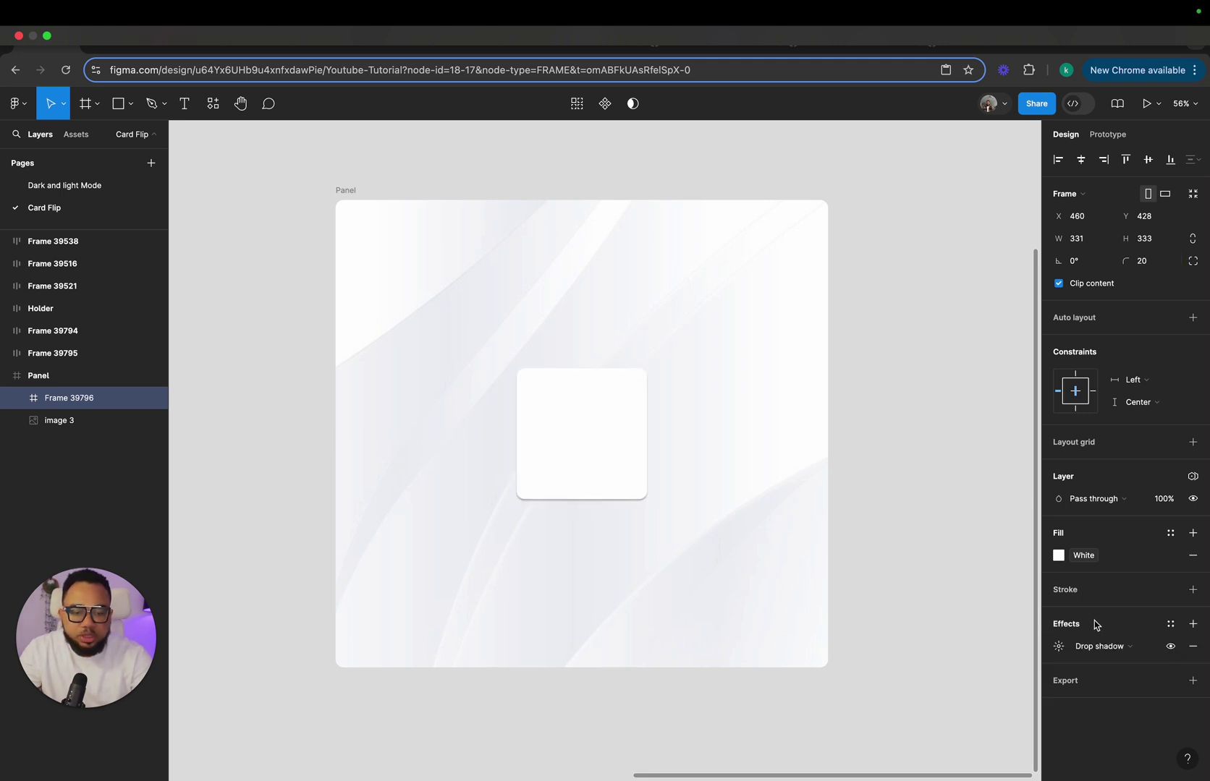
left_click(1060, 647)
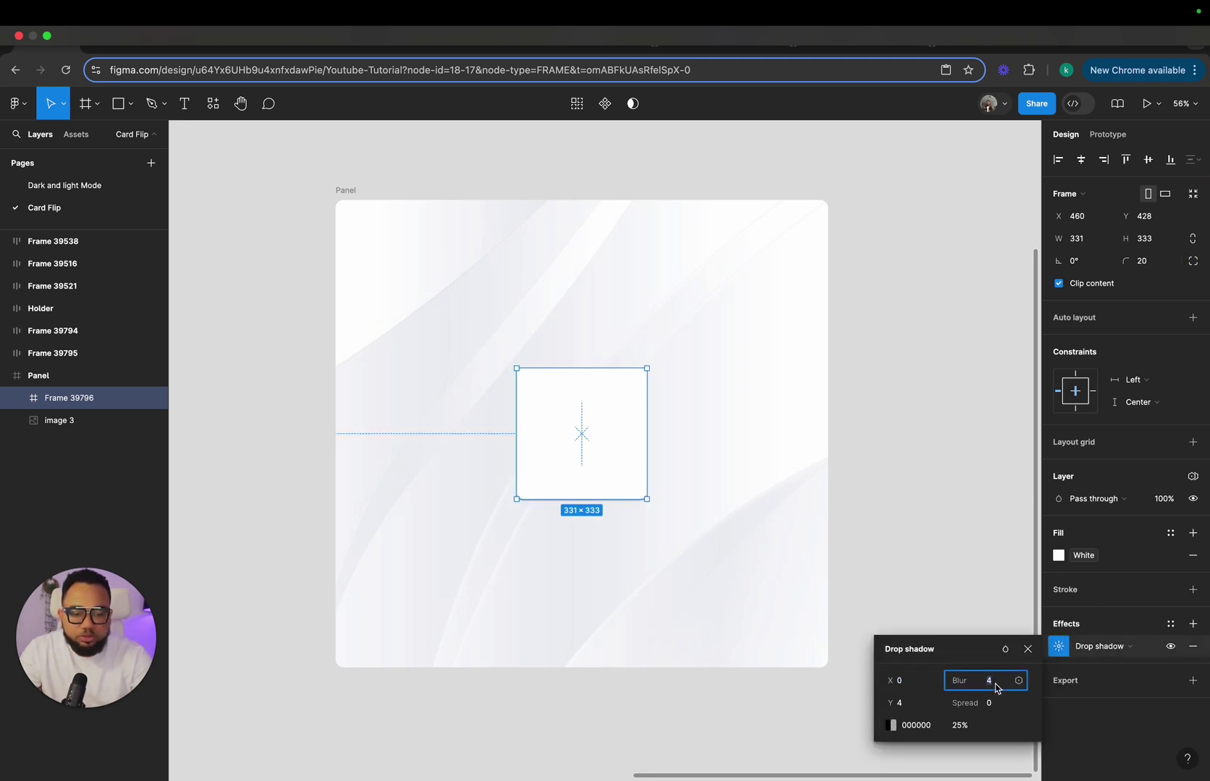
left_click(967, 725)
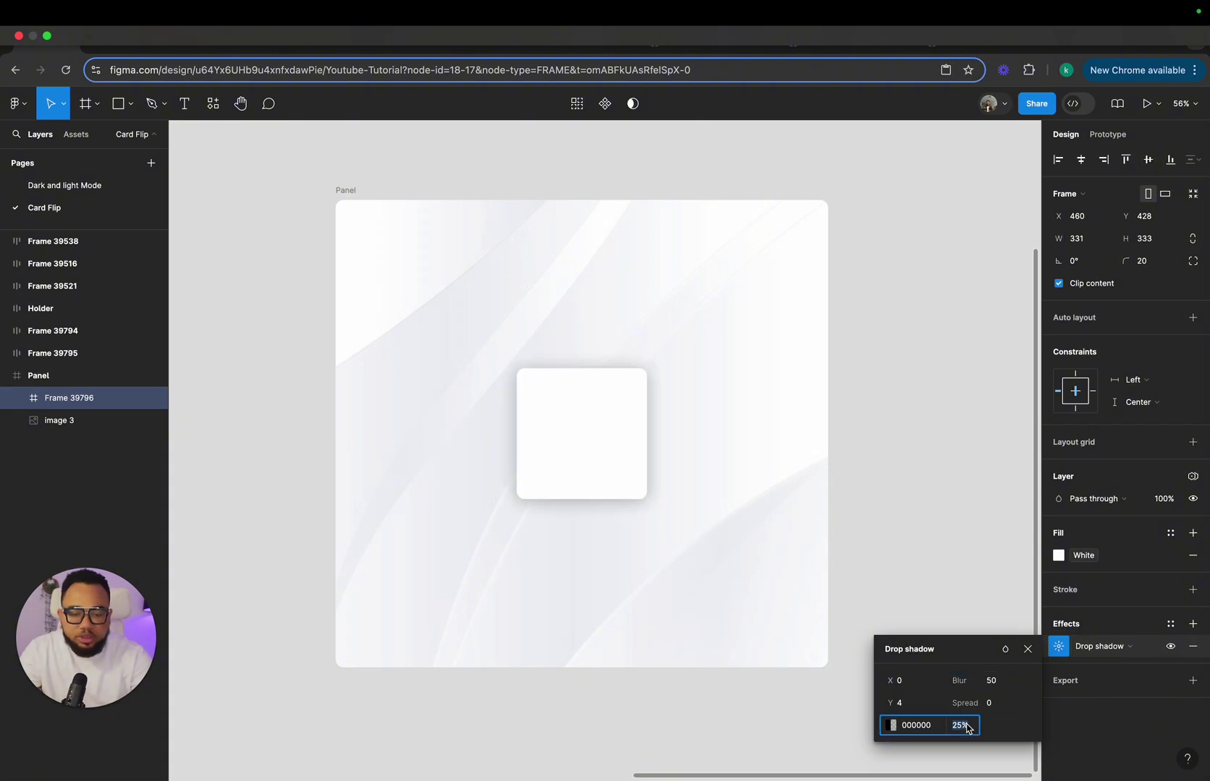
type("10")
key("Return")
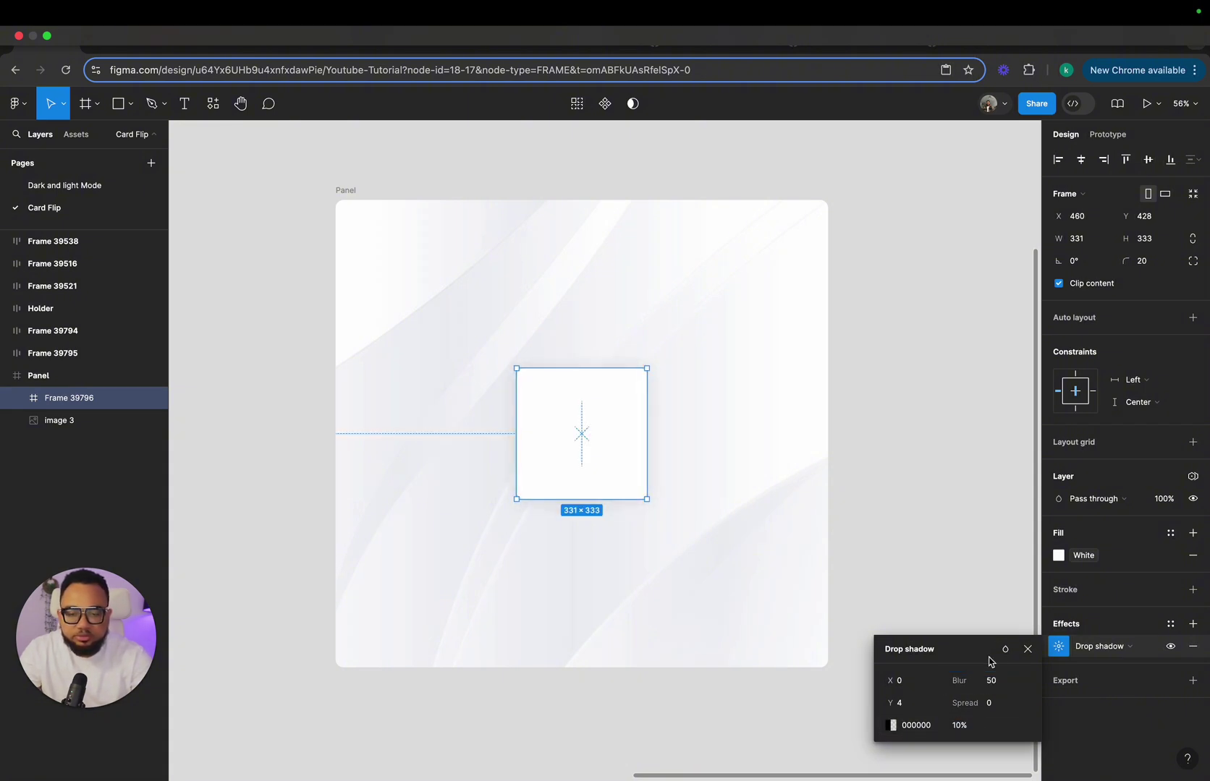
left_click(571, 442)
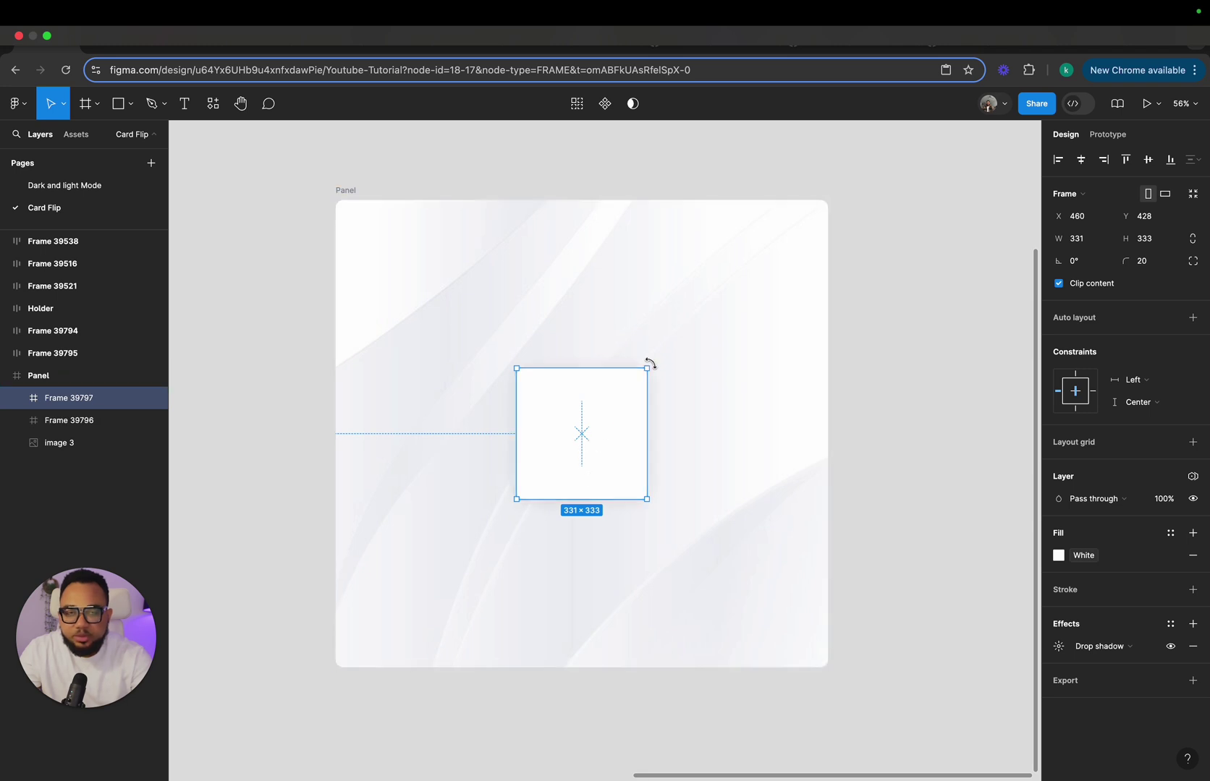
Resize the duplicated card to 301×389
left_click_drag(566, 360, 565, 344)
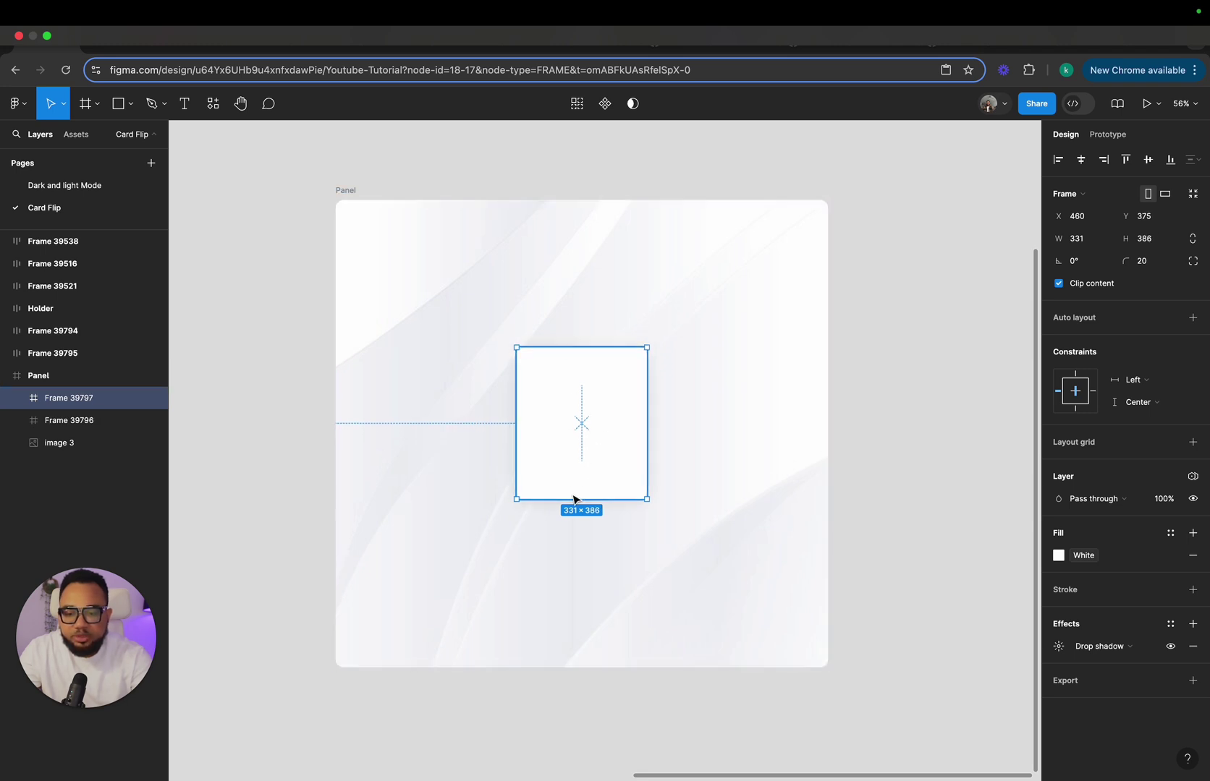
left_click_drag(573, 499, 571, 516)
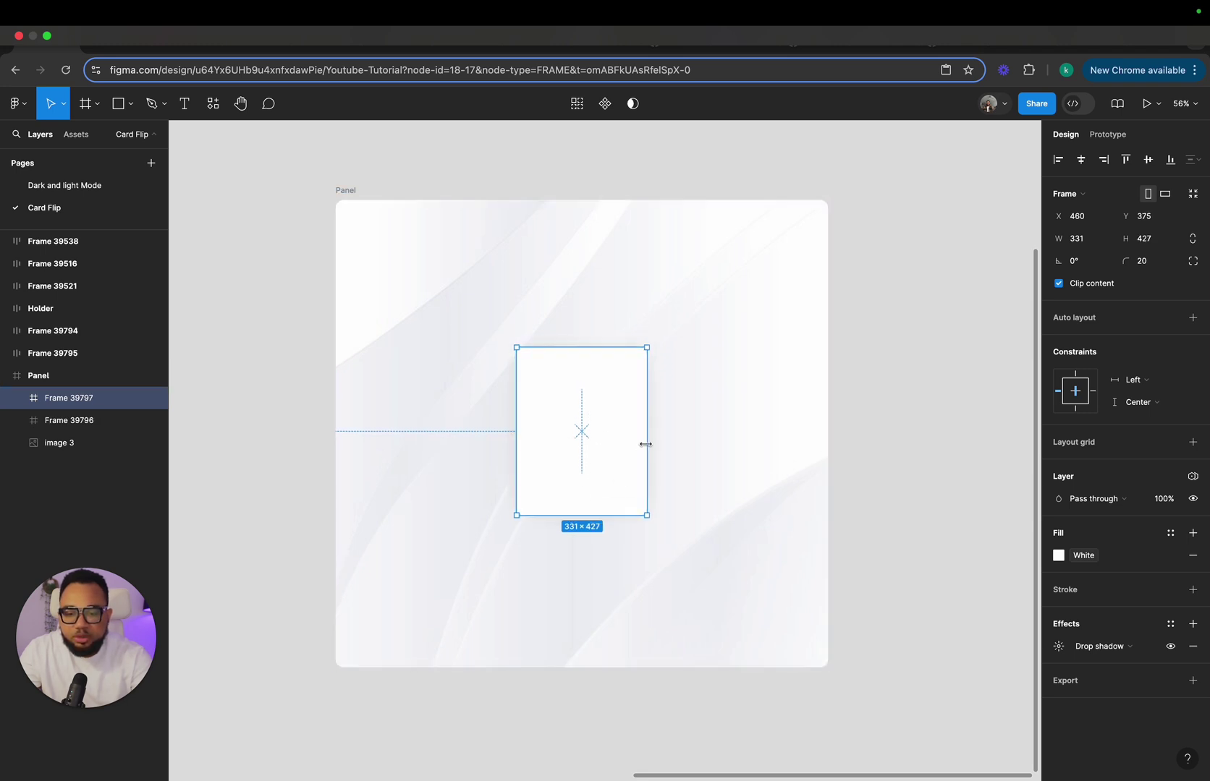
left_click_drag(645, 444, 636, 446)
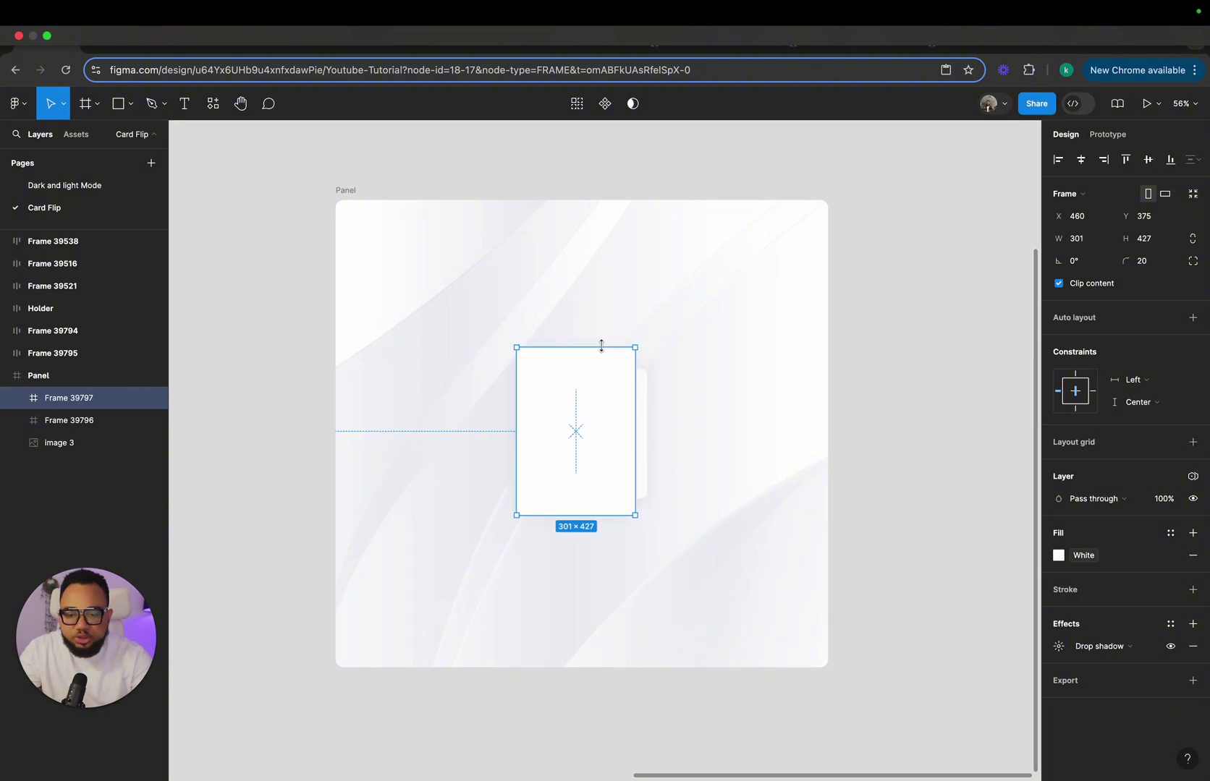
left_click_drag(601, 347, 600, 354)
scroll(602, 479, "up", 5)
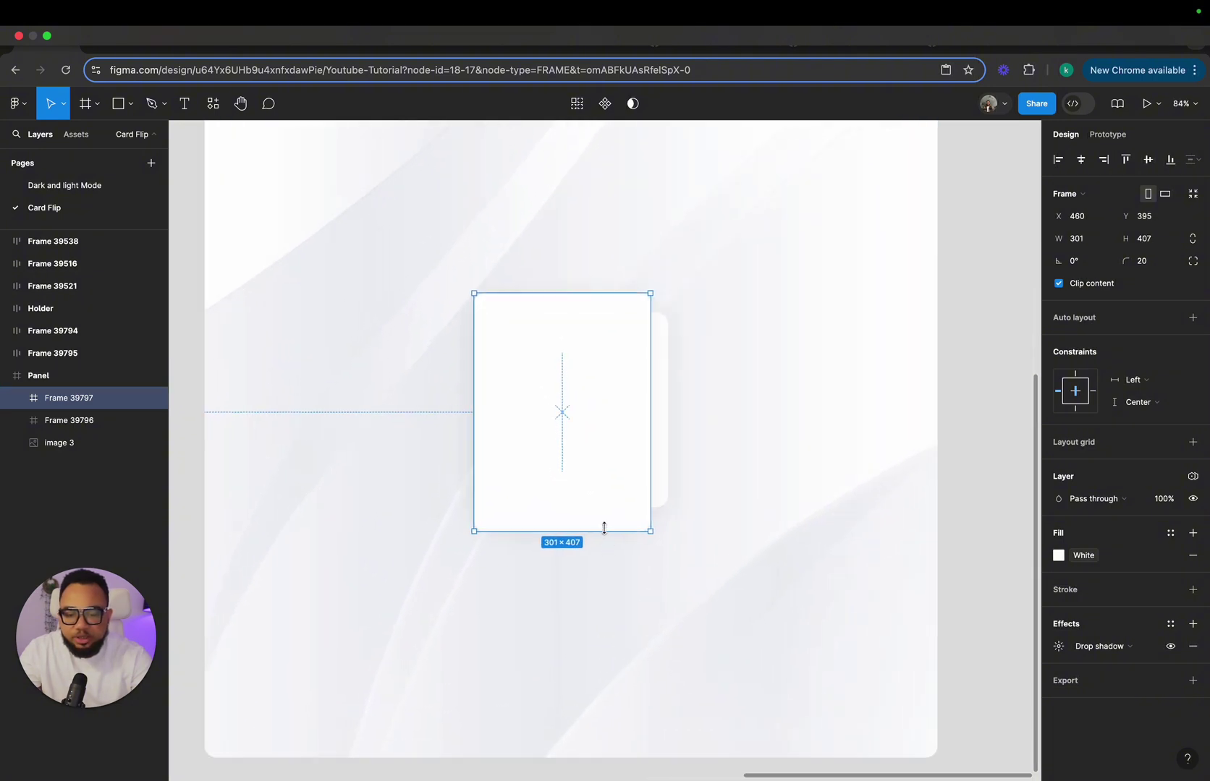
left_click_drag(605, 531, 605, 521)
Move the 301×389 card inside the first card and centre it vertically there
left_click(720, 489)
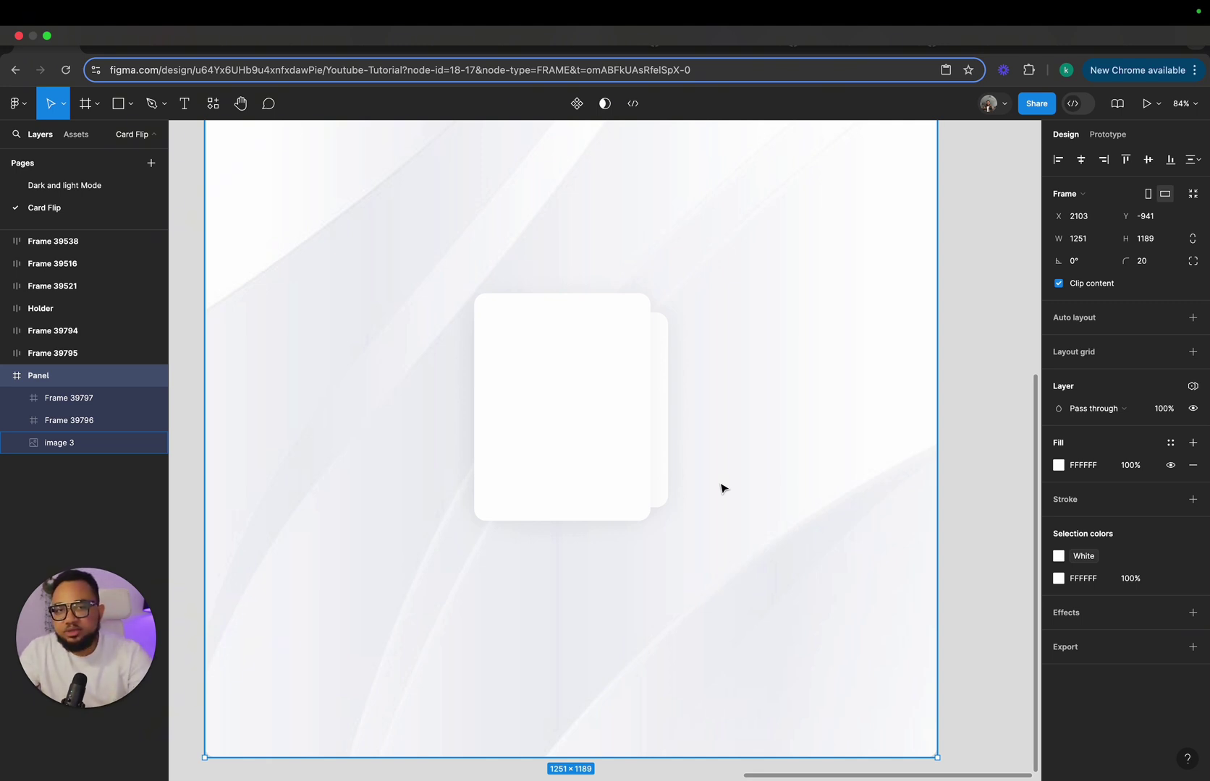
left_click(610, 479)
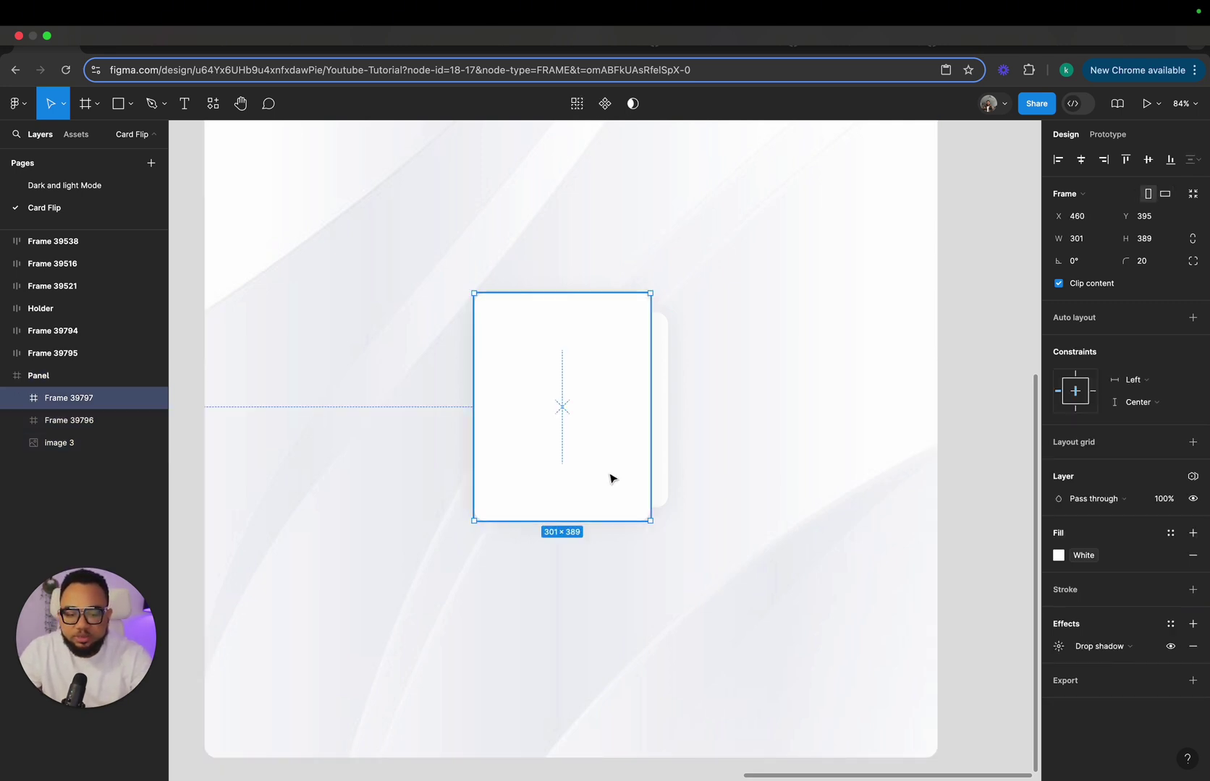
key("Delete")
key("super+z")
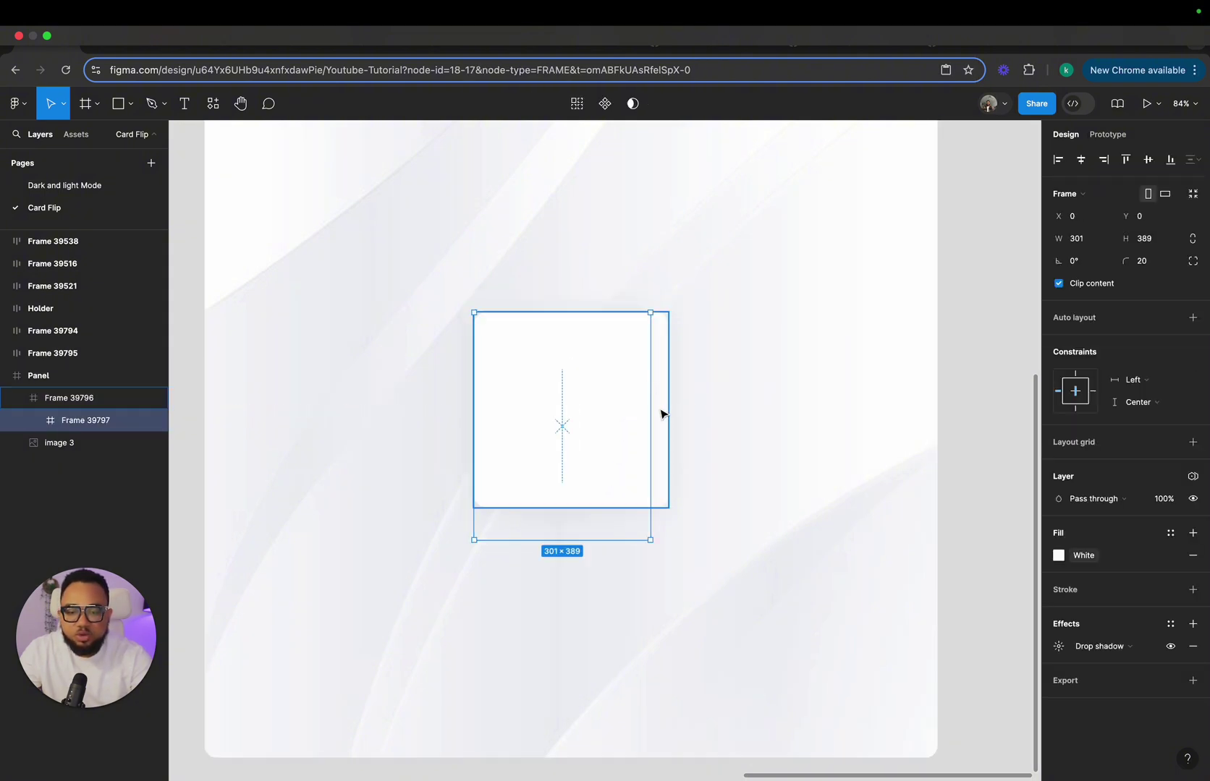
left_click(1147, 161)
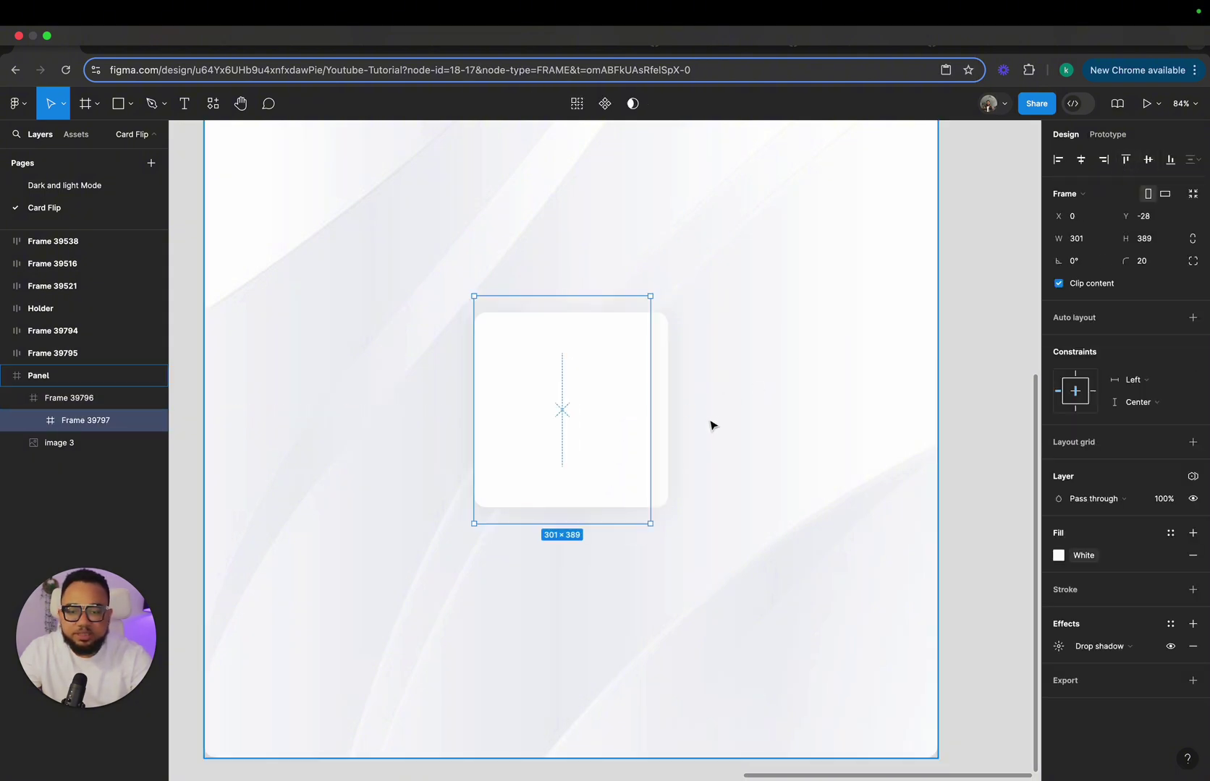
Turn off Clip content on the outer card Frame 39796
left_click(663, 427)
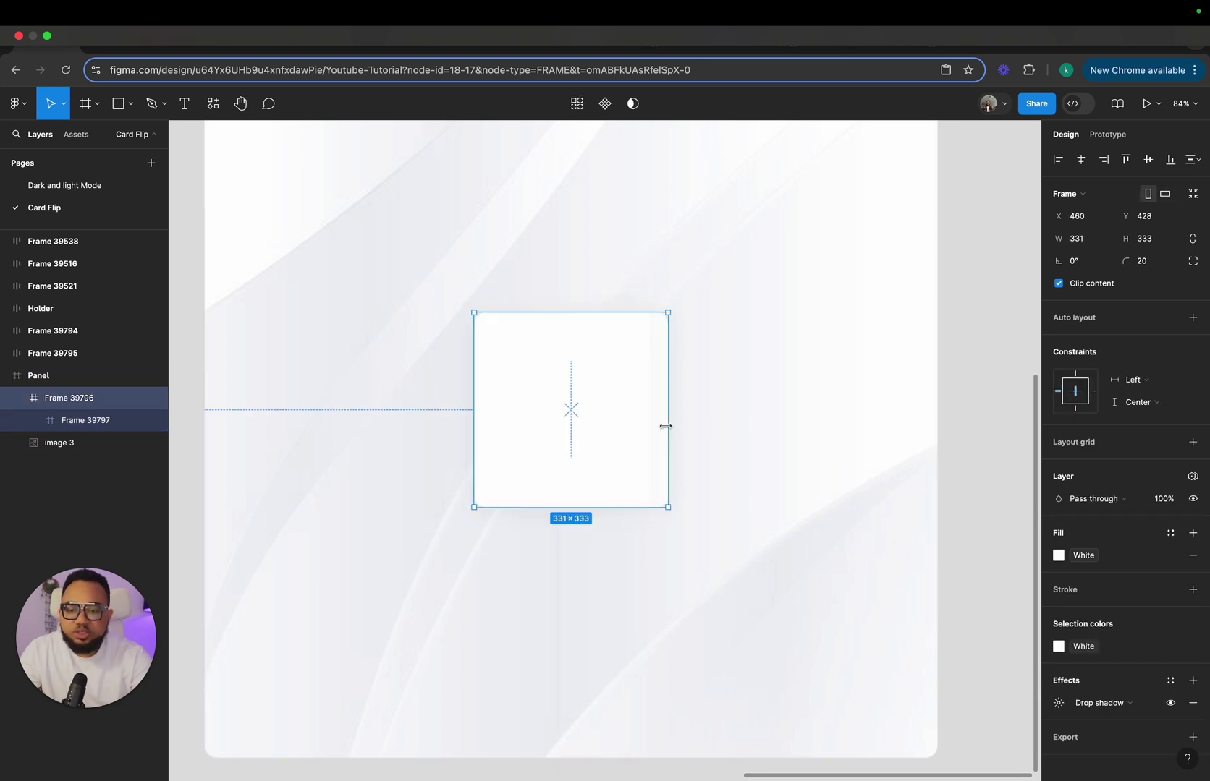
left_click(1059, 284)
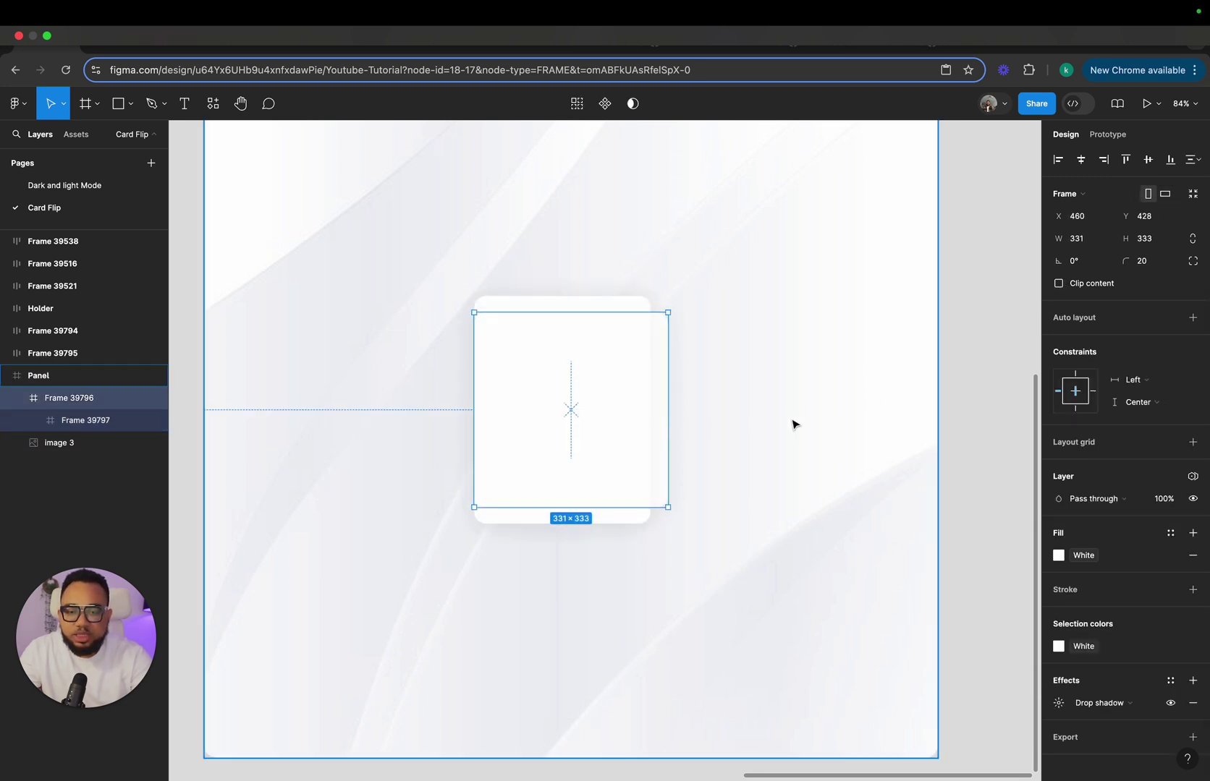
key("Escape")
Centre the card stack horizontally and vertically in Panel, then fit Panel in view
left_click_drag(591, 403, 587, 350)
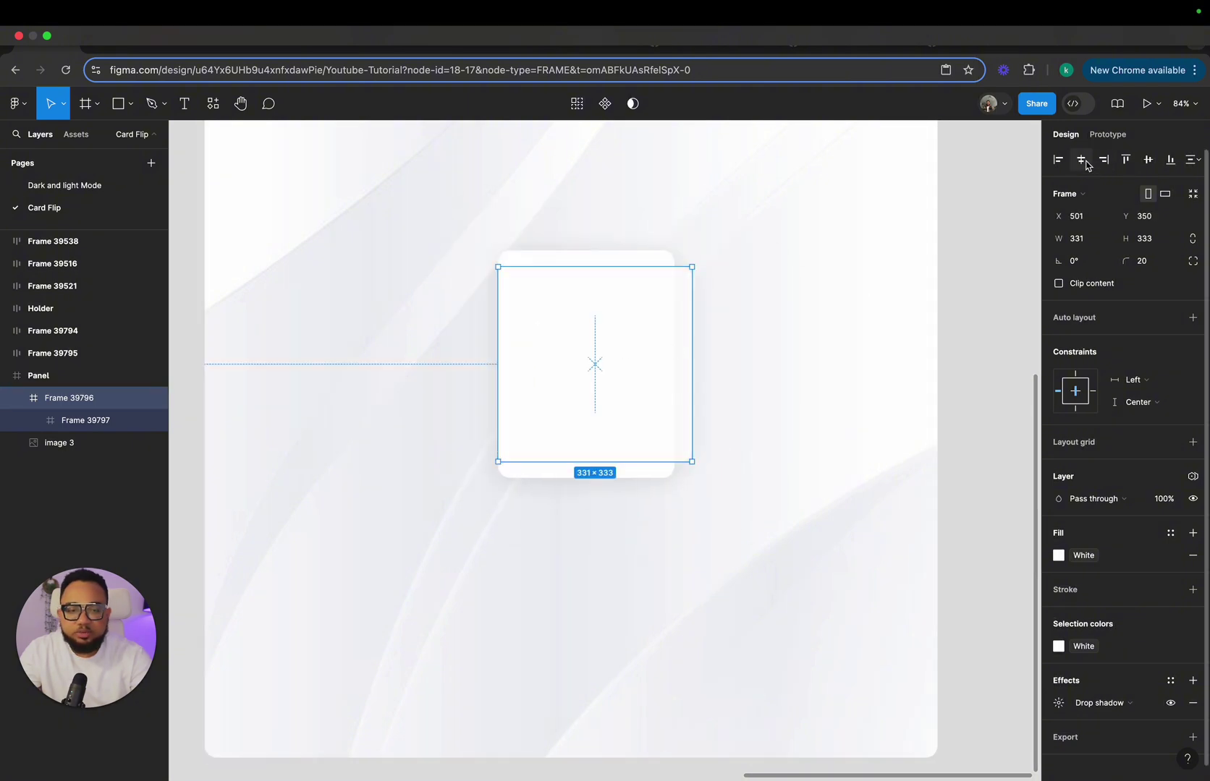
left_click(1081, 159)
left_click(1148, 159)
key("Escape")
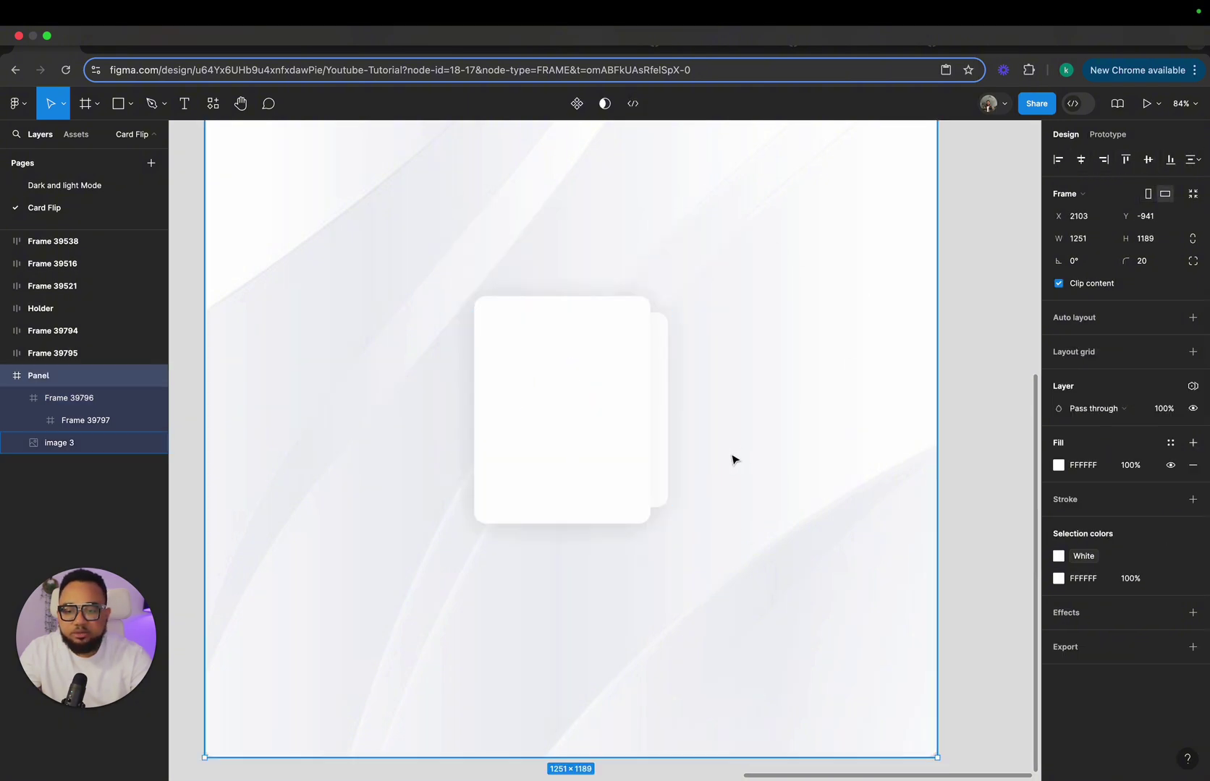
double_click(613, 459)
left_click(662, 448)
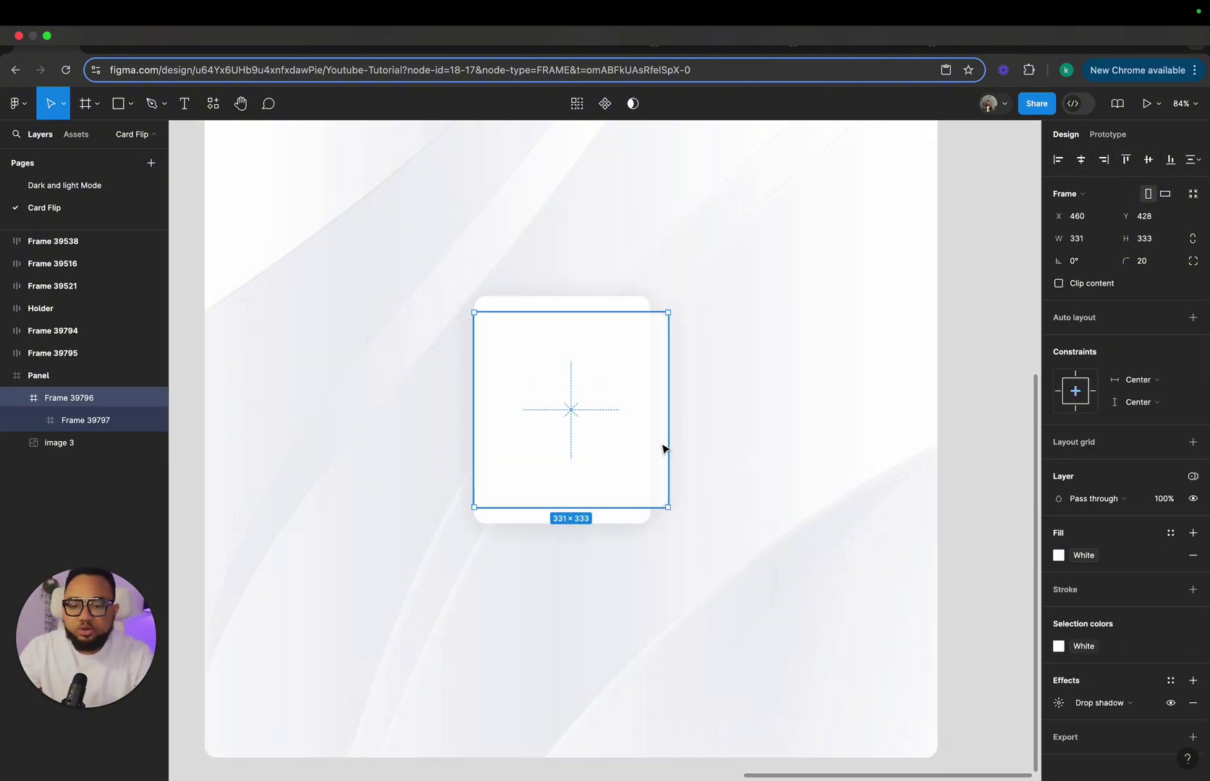
key("Escape")
key("shift+2")
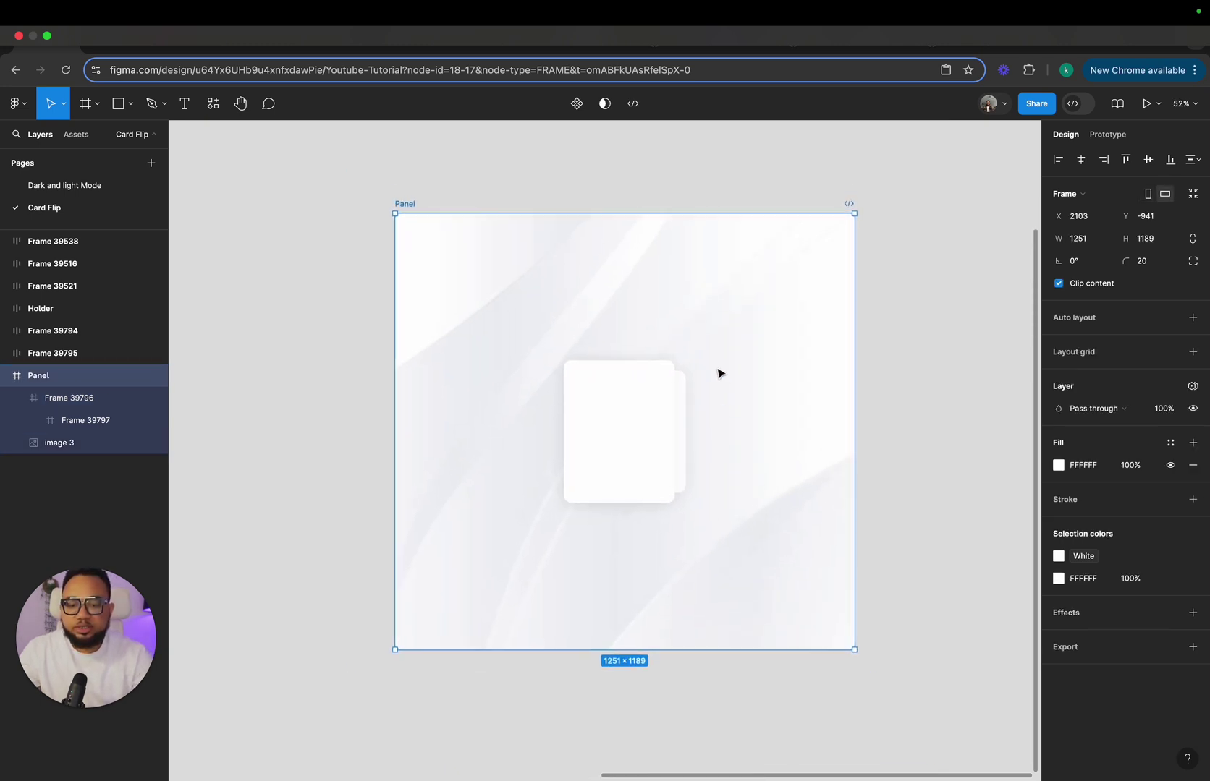
Move the profile, text and avatar source frames above the Panel
key("minus")
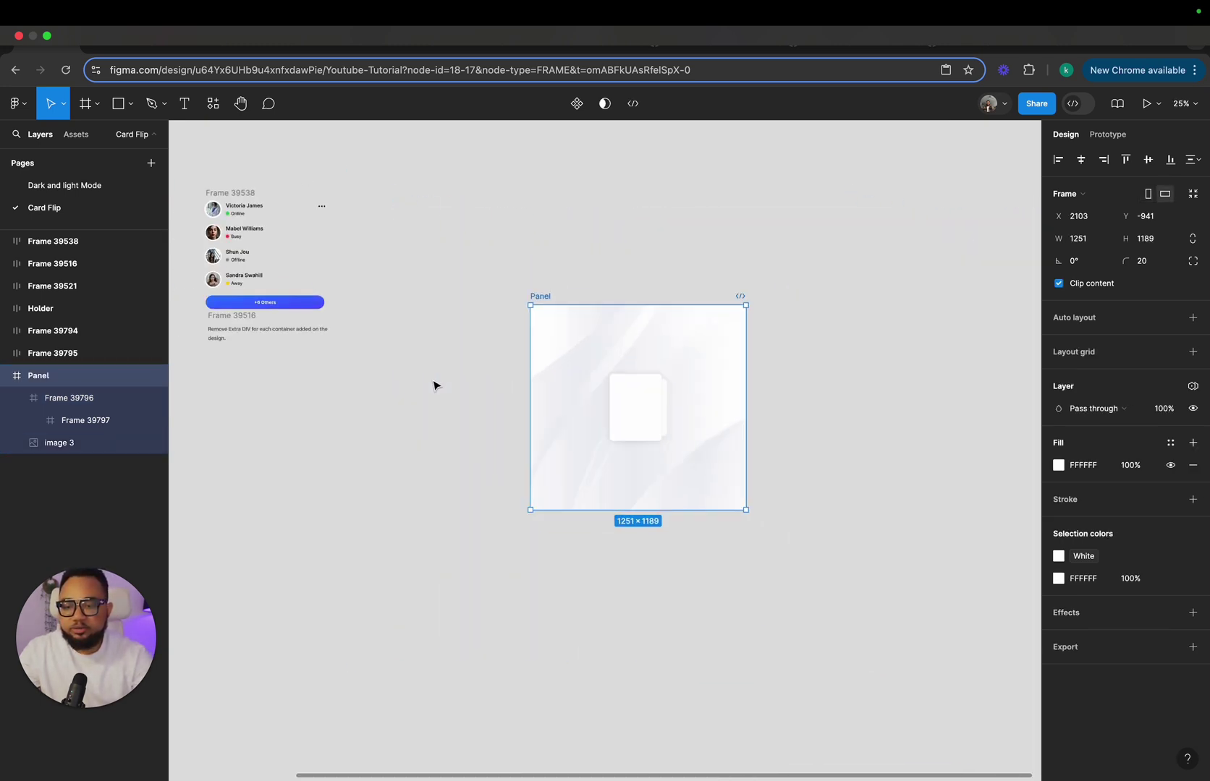
scroll(434, 386, "left", 5)
scroll(200, 375, "up", 6)
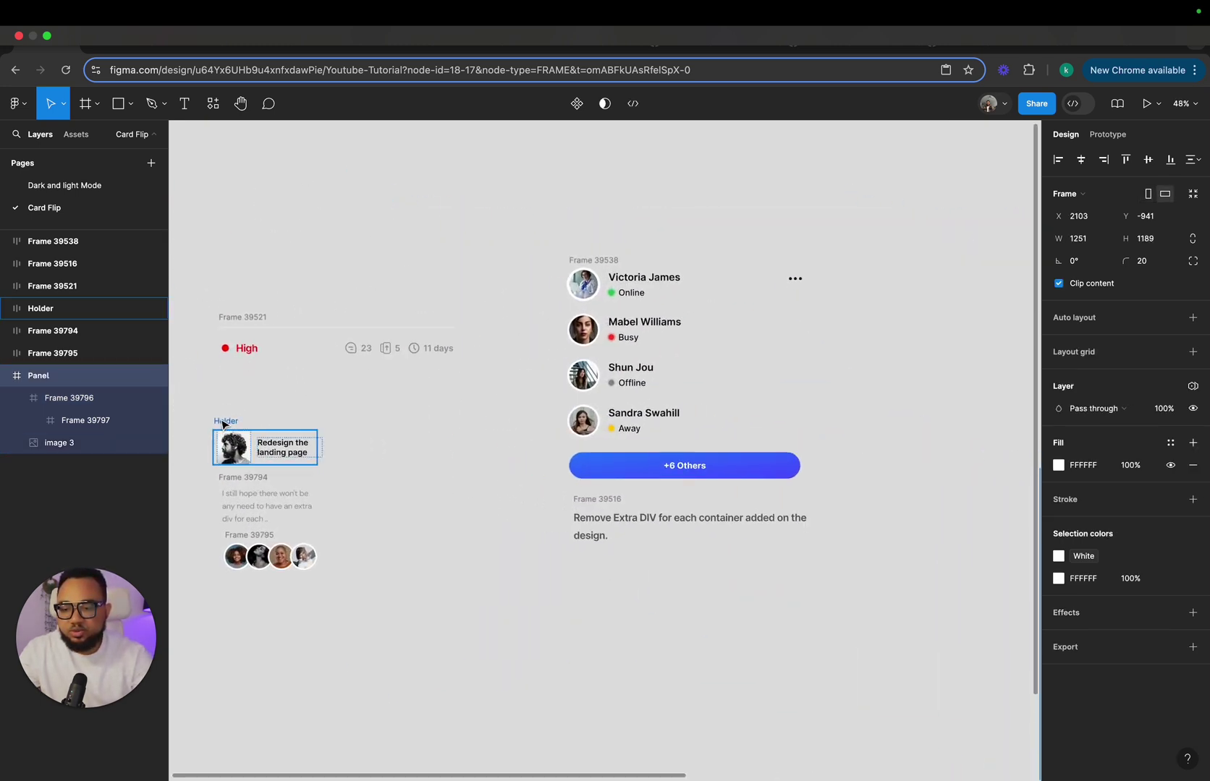
left_click_drag(192, 402, 332, 564)
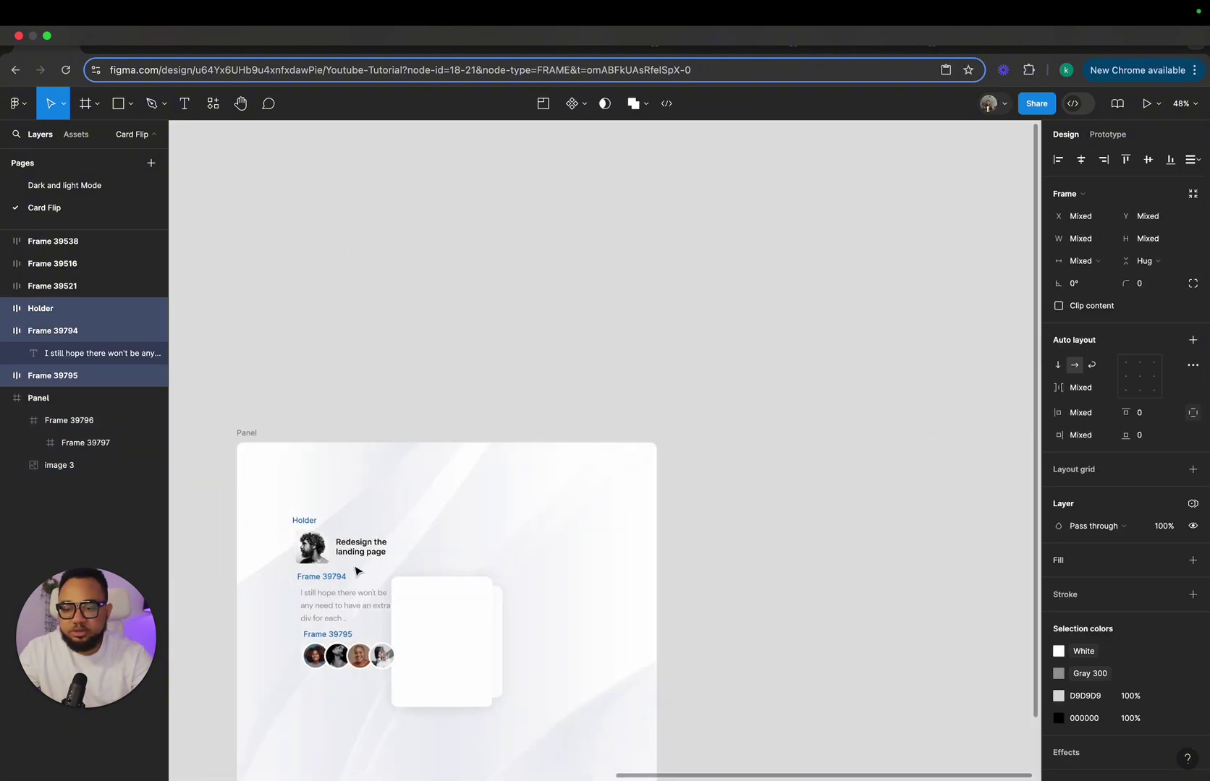
left_click_drag(354, 569, 486, 324)
Drag the Holder profile row toward the card
scroll(506, 434, "down", 3)
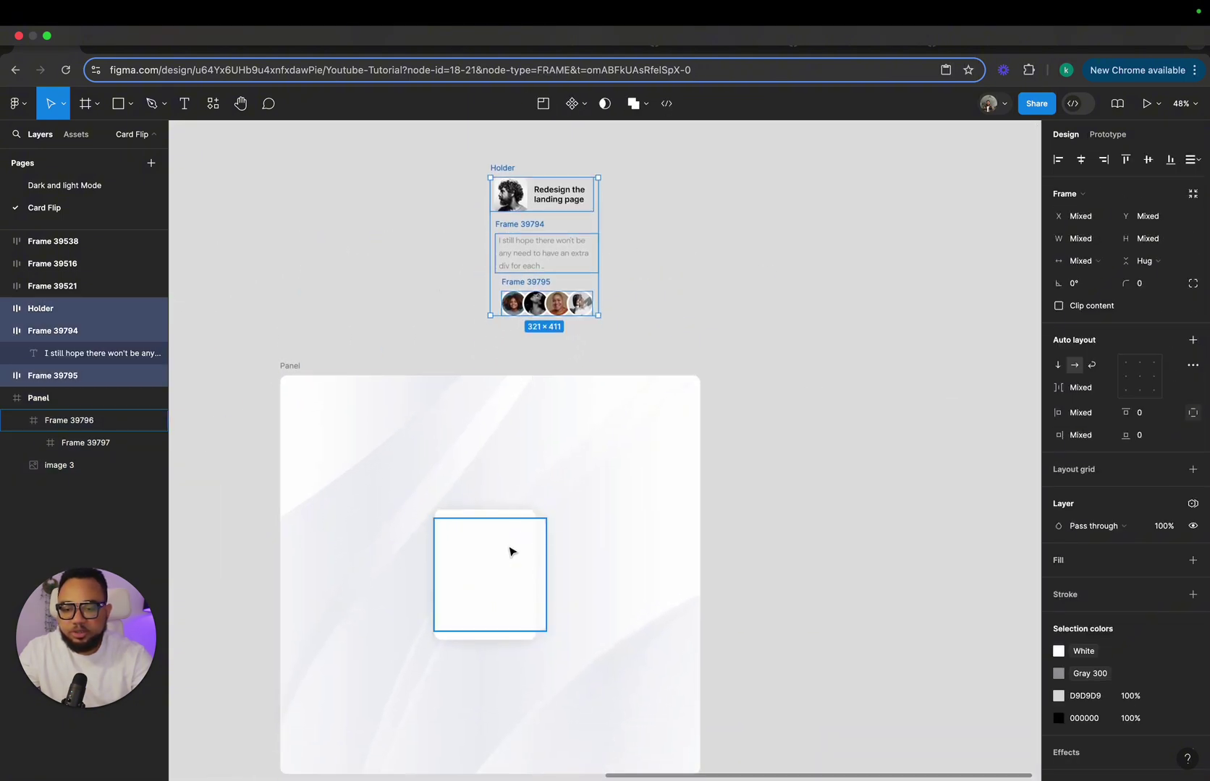
left_click(508, 555)
scroll(488, 550, "up", 1)
scroll(615, 386, "up", 2)
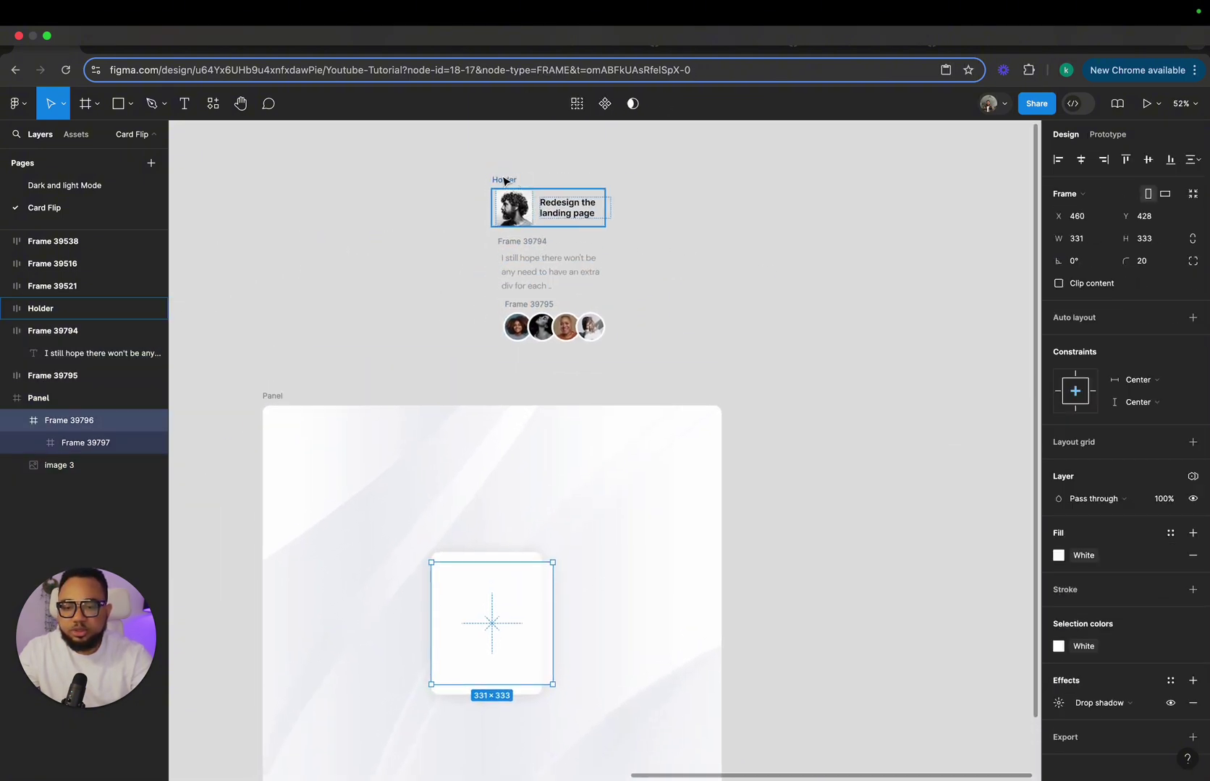
left_click(505, 180)
left_click_drag(504, 186, 406, 302)
Paste a copy of the Holder profile row into Frame 39797
left_click(489, 569)
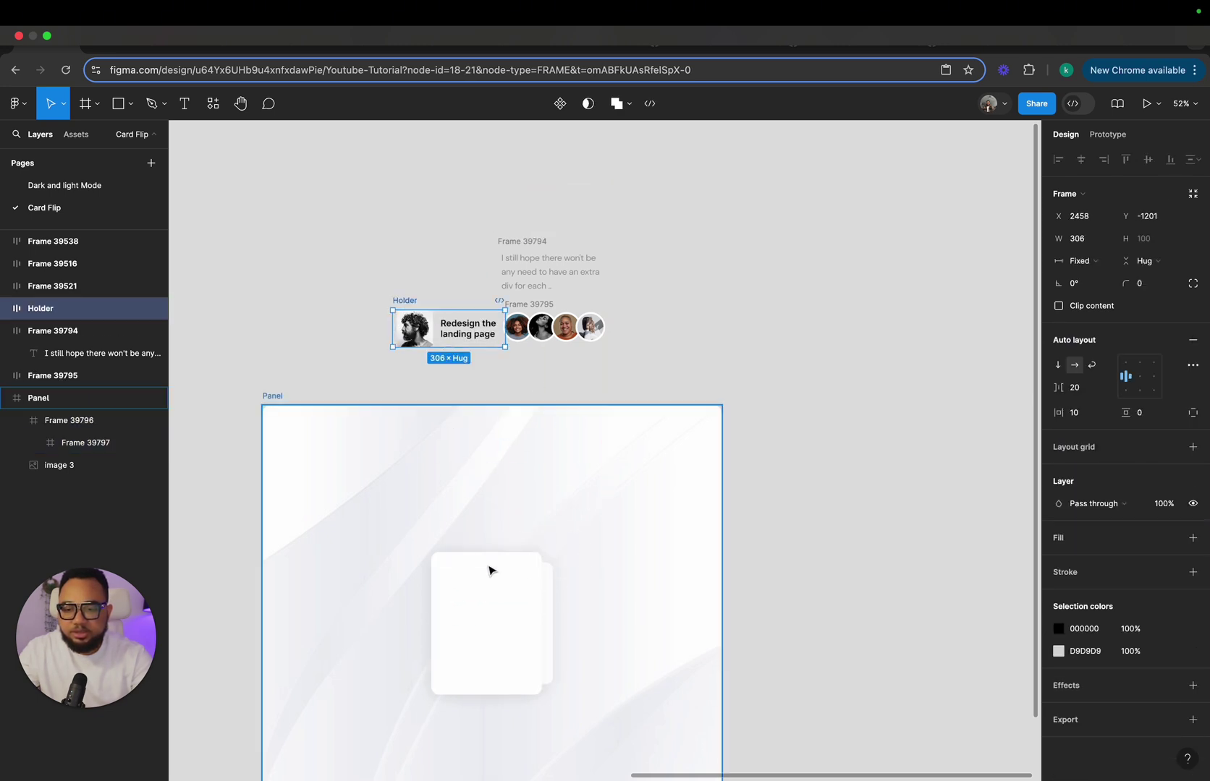
left_click(416, 327)
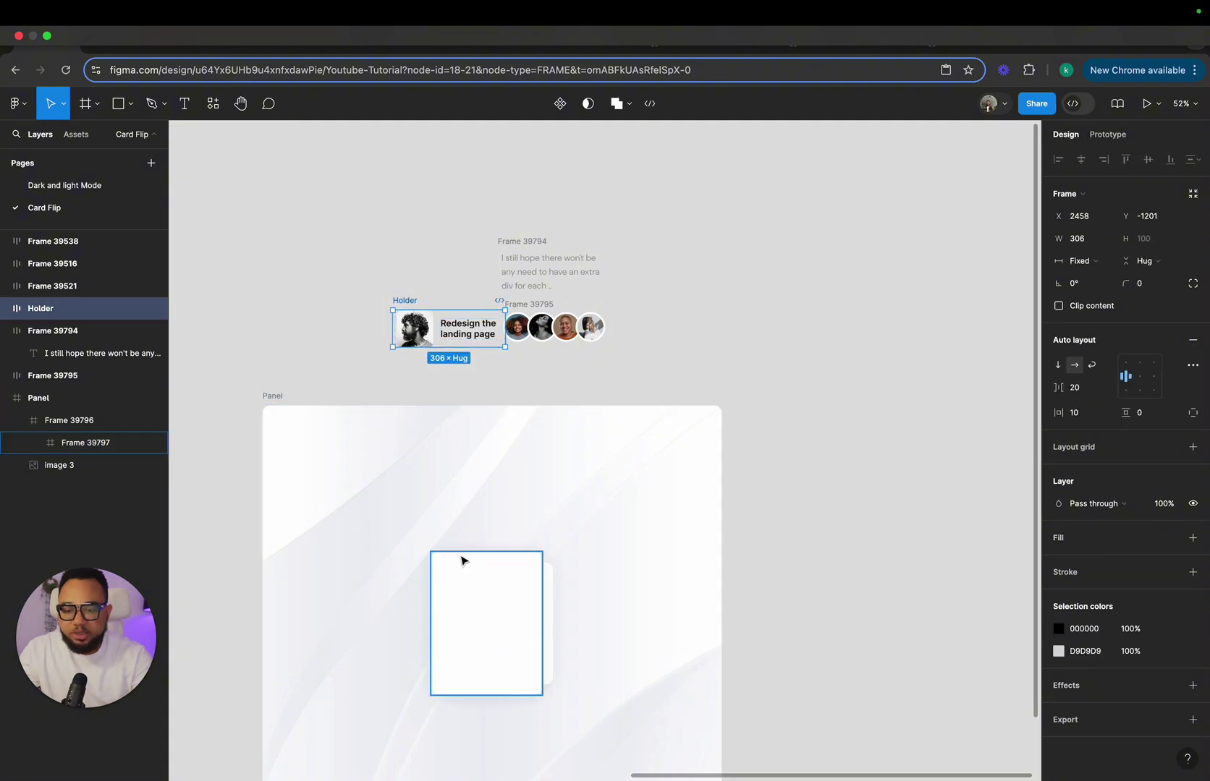
left_click(460, 556)
key("ctrl+v")
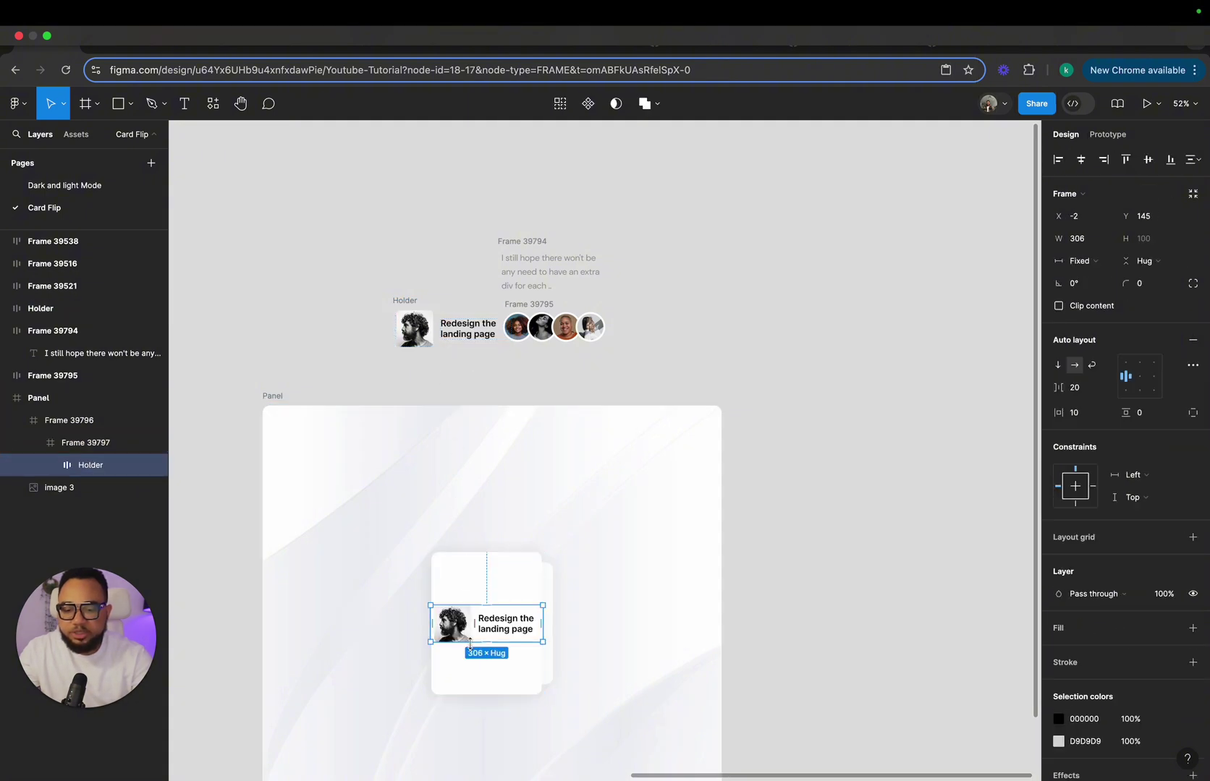
scroll(469, 643, "up", 5)
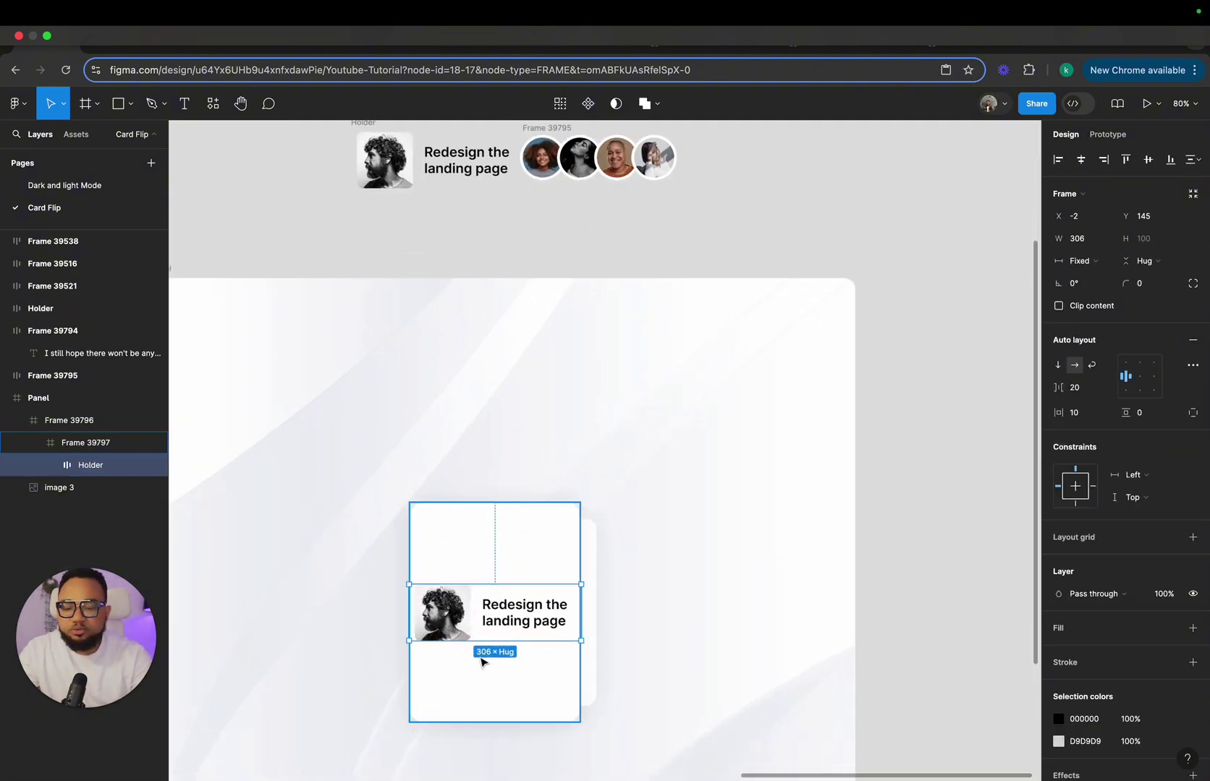
left_click(483, 699)
scroll(506, 651, "up", 3)
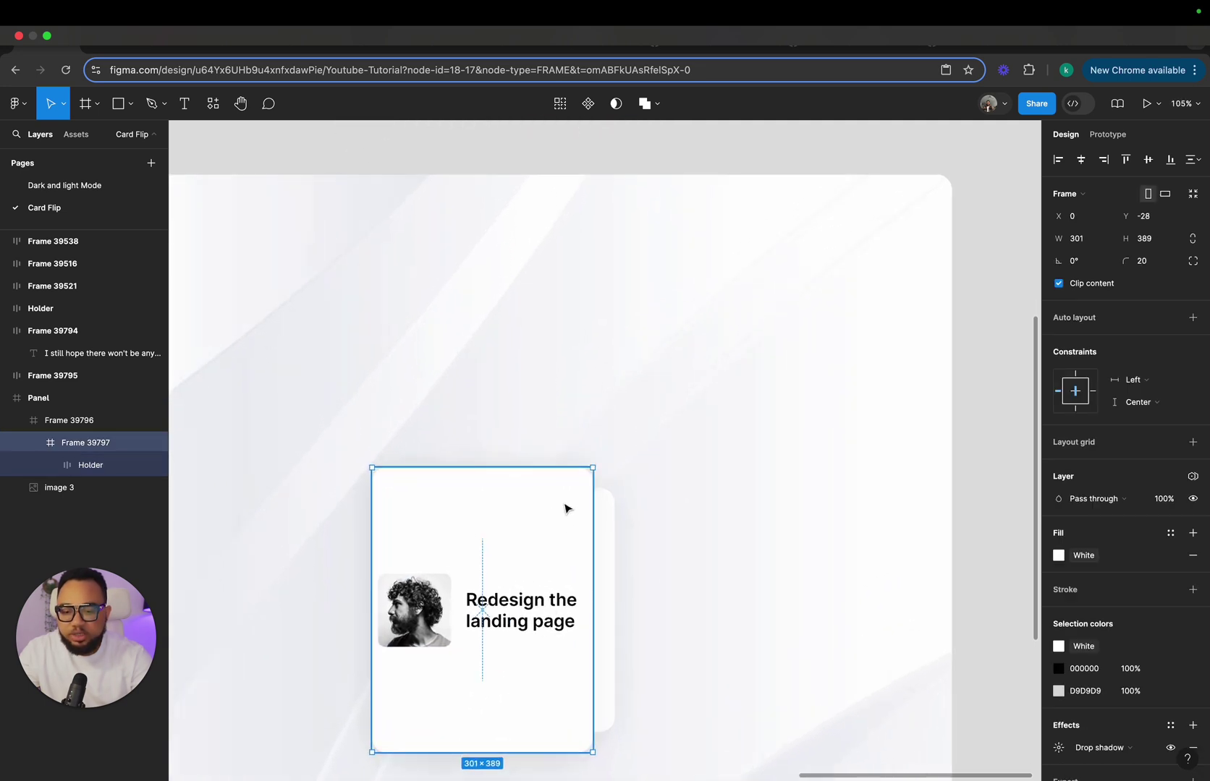
scroll(572, 500, "left", 3)
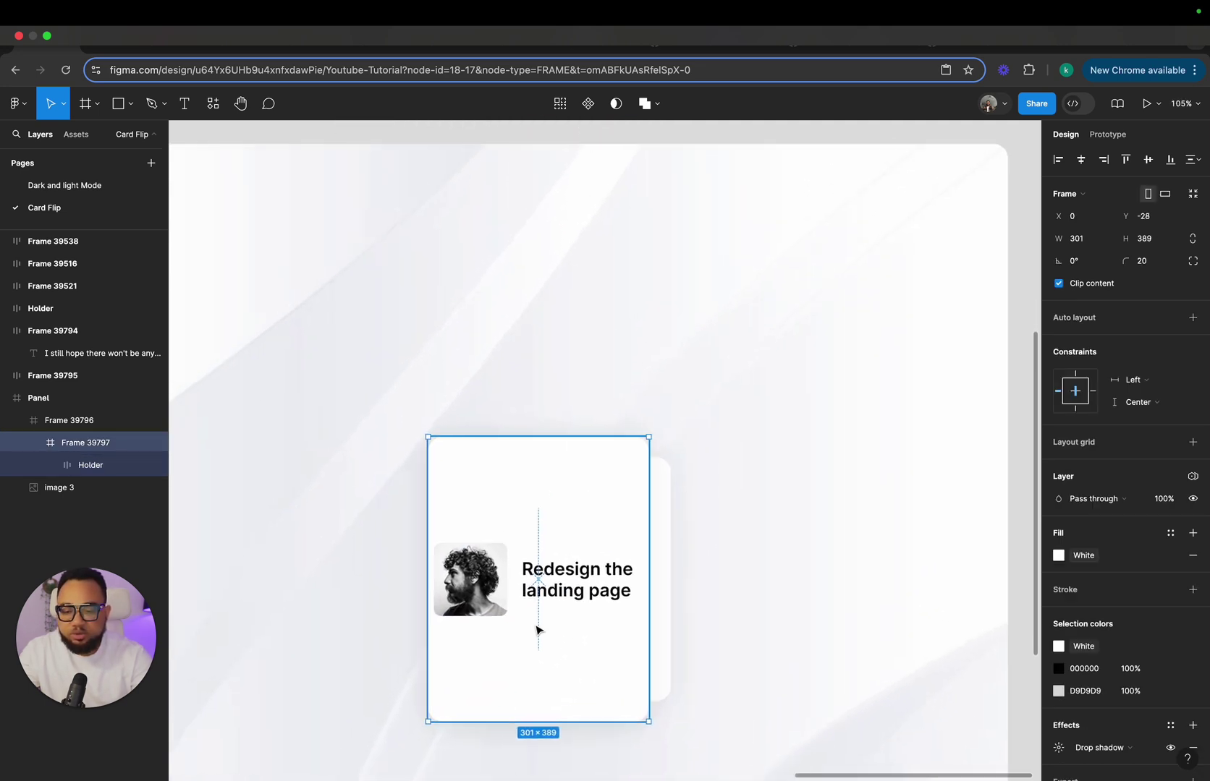
Move the Holder profile row up to the top of Frame 39797
left_click_drag(647, 624, 663, 624)
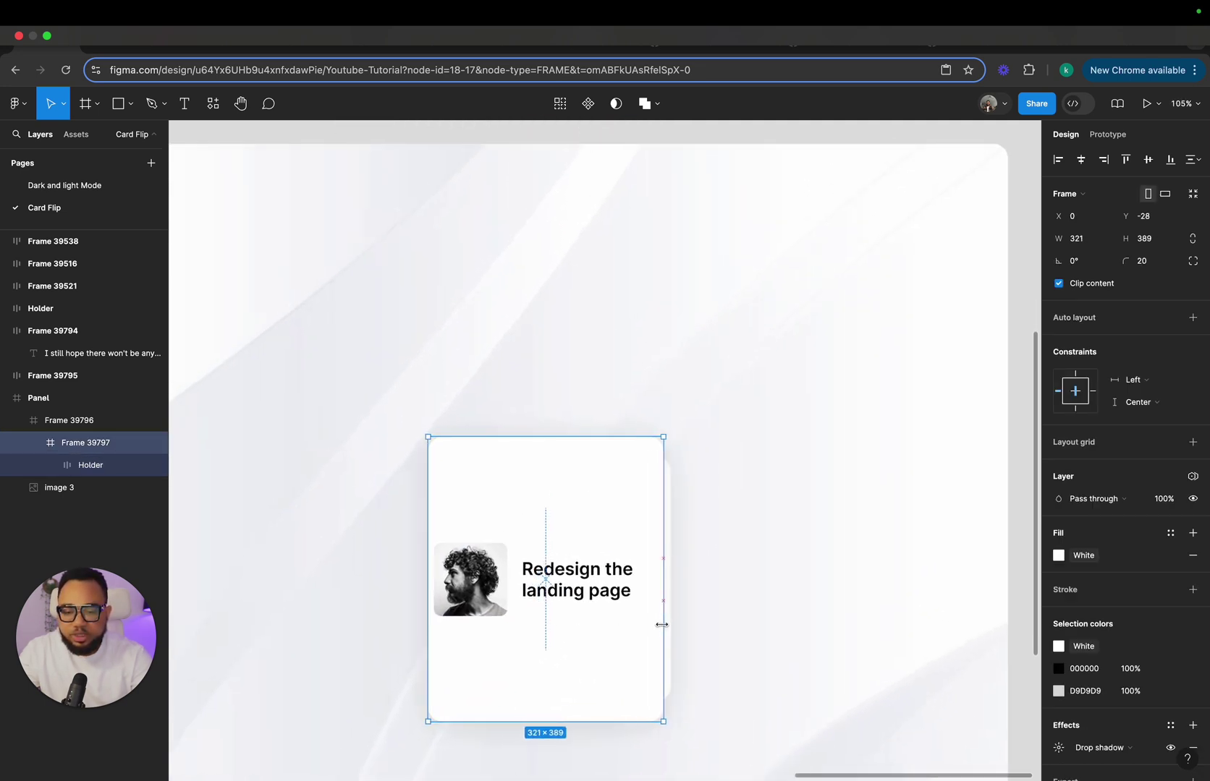
left_click(584, 591)
left_click_drag(584, 592, 580, 505)
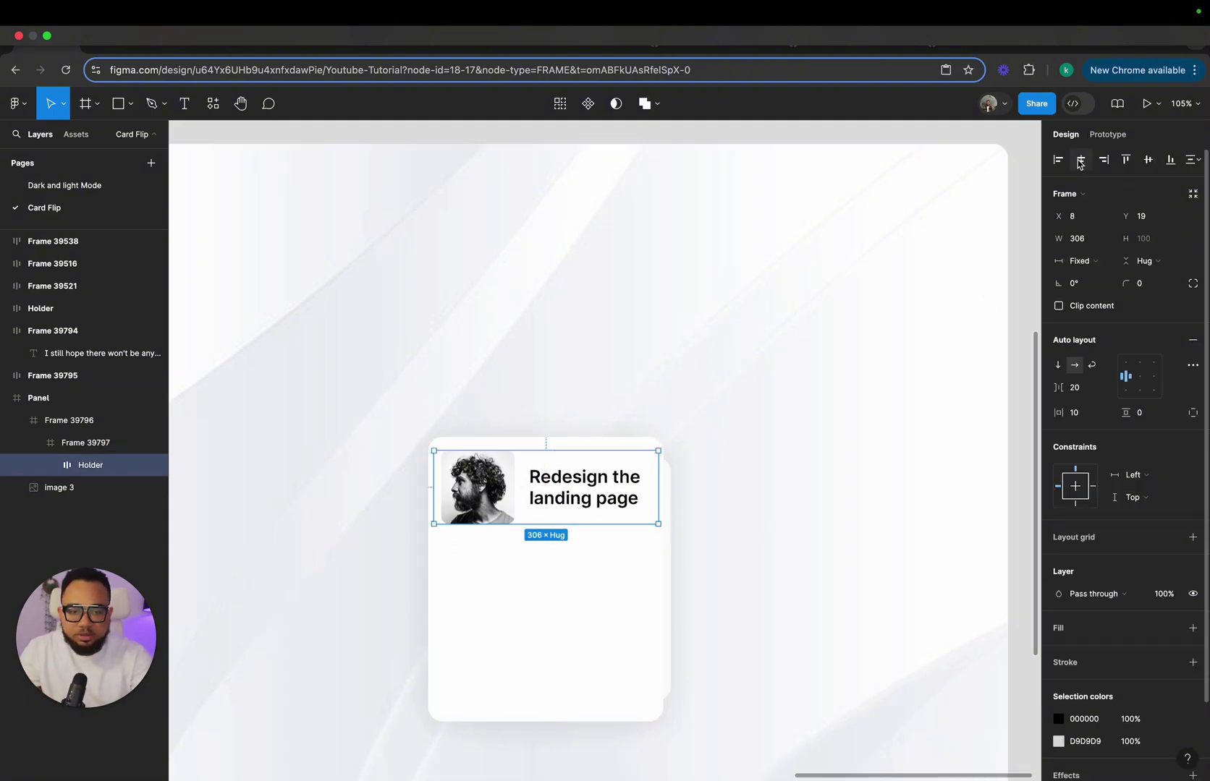
Resize Frame 39796 to 370×363 and Frame 39797 to 356×409
left_click(540, 616)
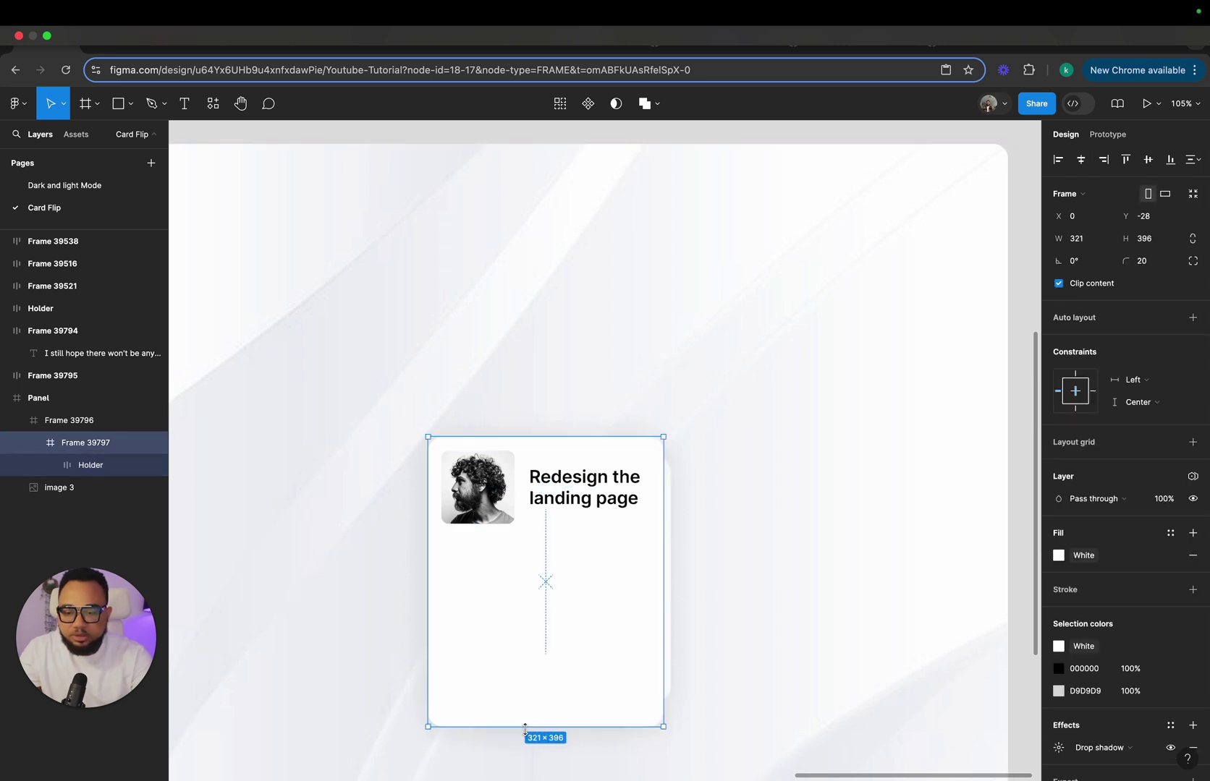
left_click(666, 624)
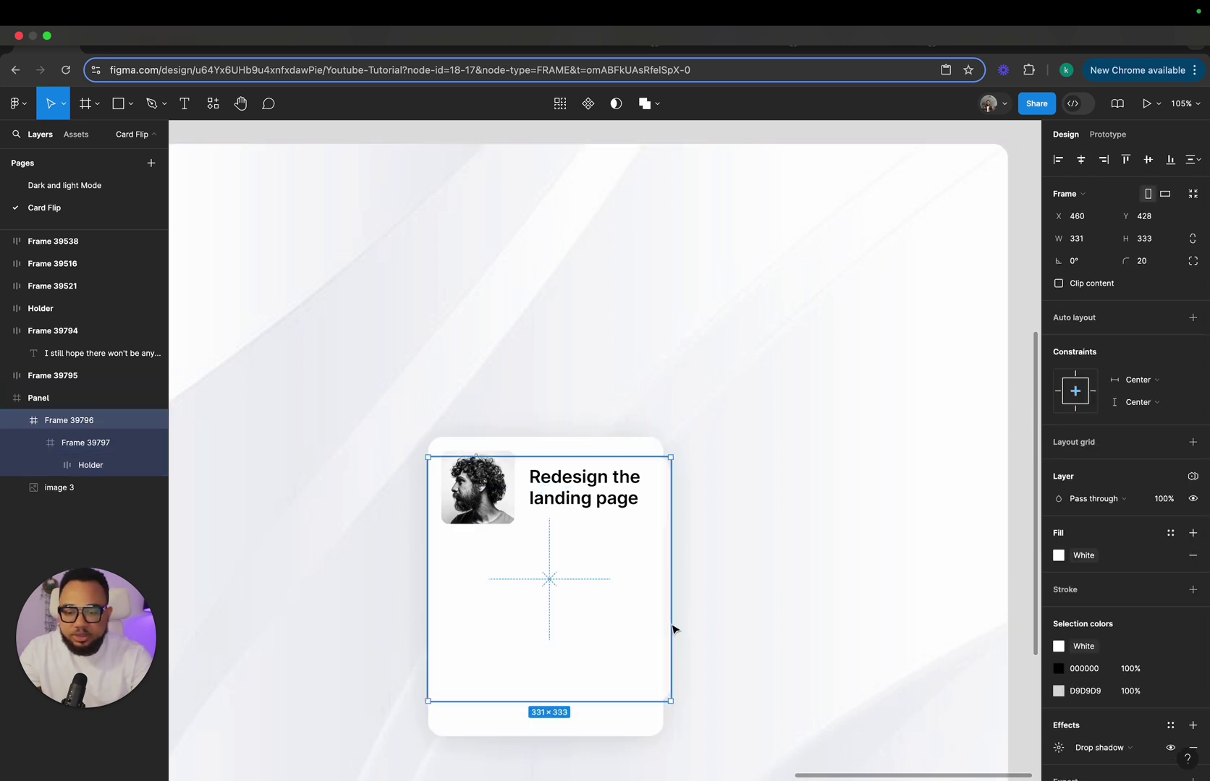
left_click_drag(671, 624, 698, 624)
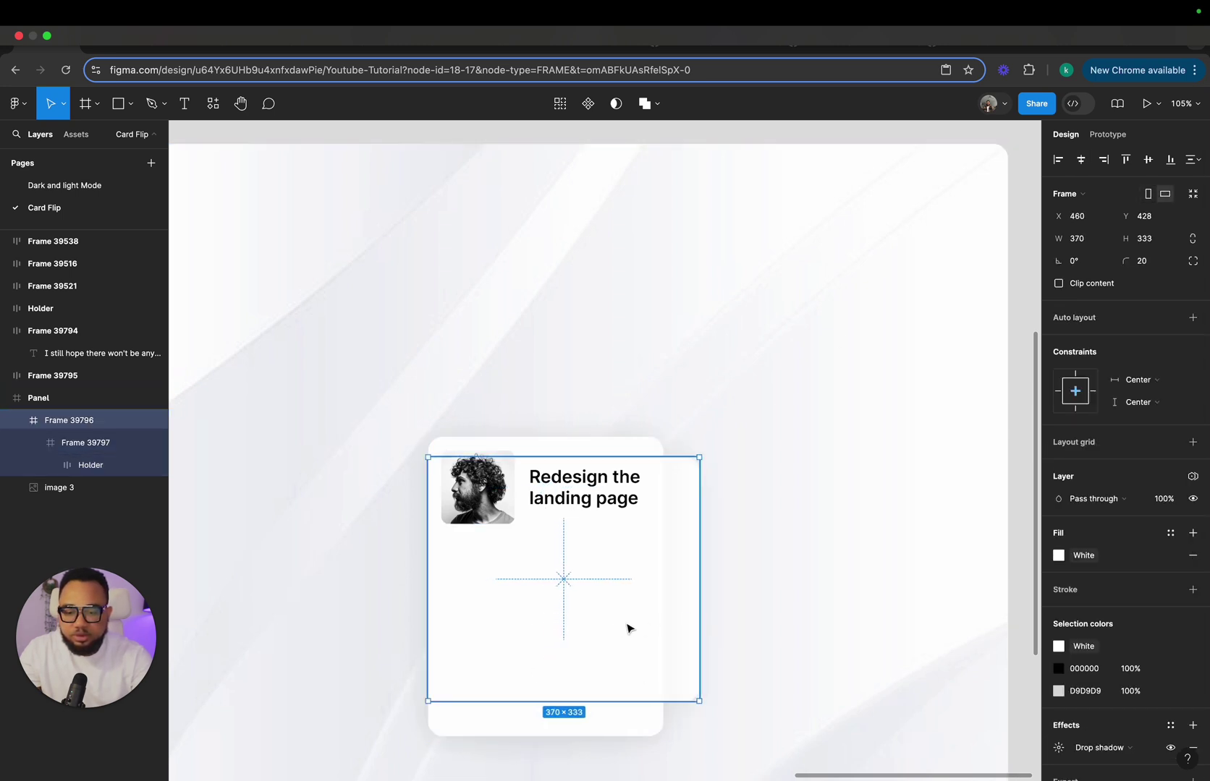
left_click(615, 727)
left_click_drag(660, 683, 688, 672)
left_click(699, 691)
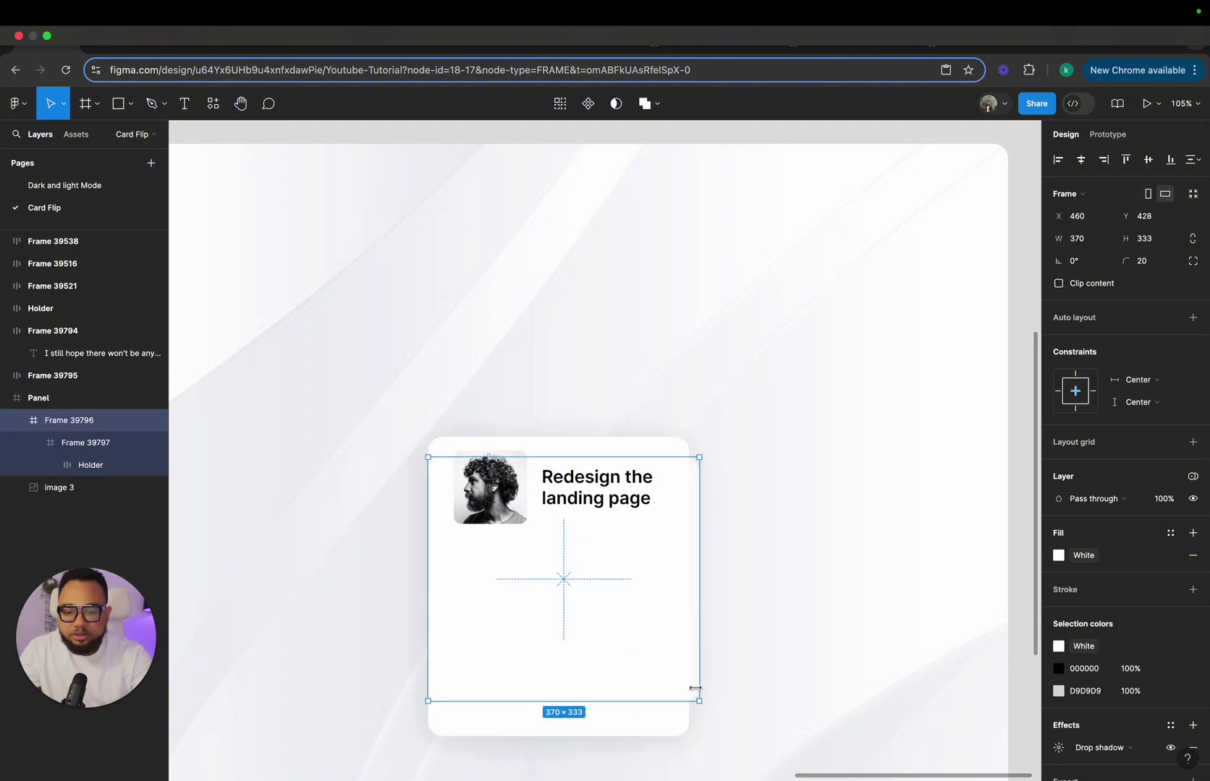
left_click_drag(649, 697, 651, 725)
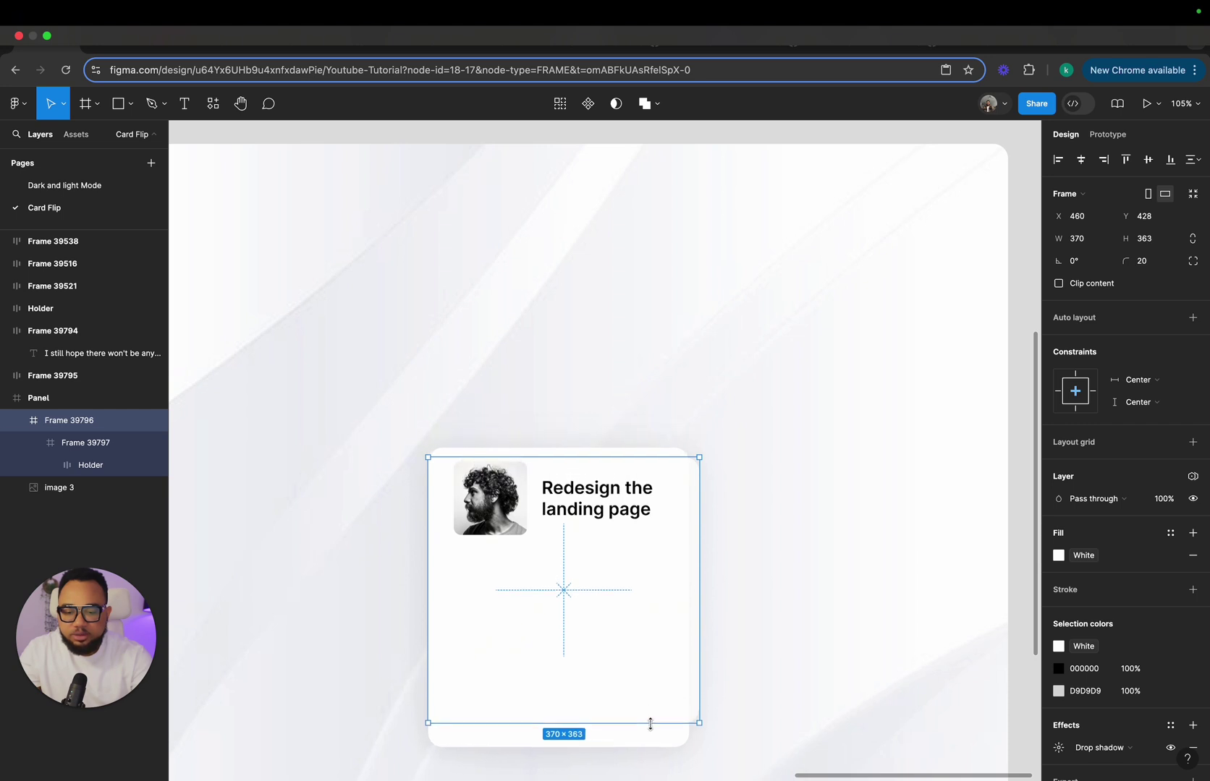
left_click(637, 619)
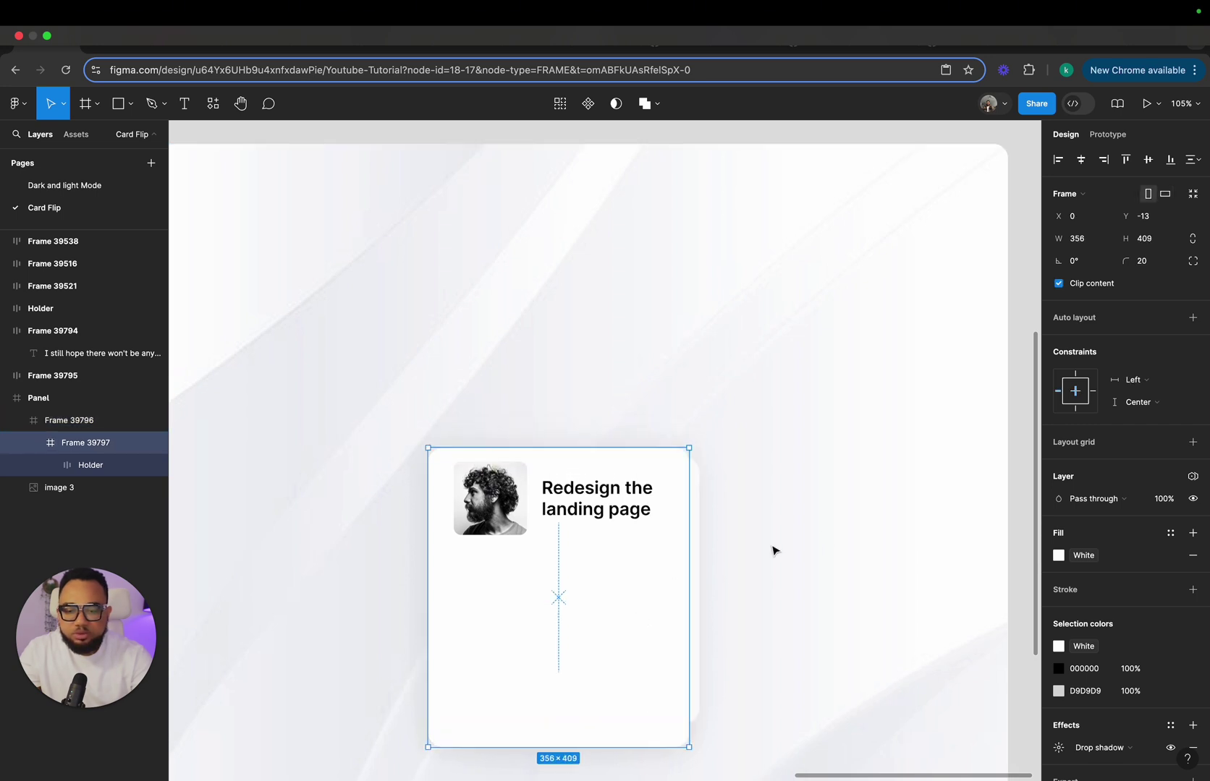
Paste the Frame 39794 description text into Frame 39797 and centre it horizontally
left_click(1145, 161)
left_click(818, 546)
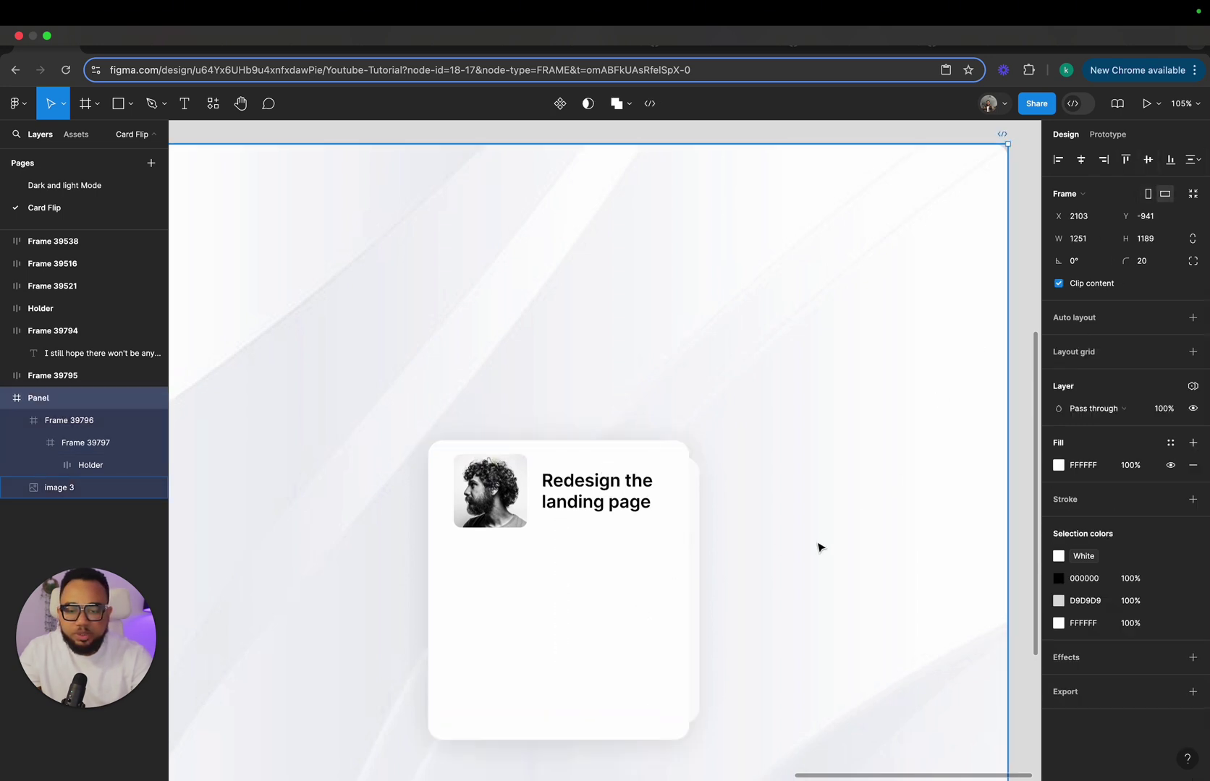
scroll(818, 546, "down", 3)
scroll(818, 546, "down", 5)
scroll(785, 506, "up", 5)
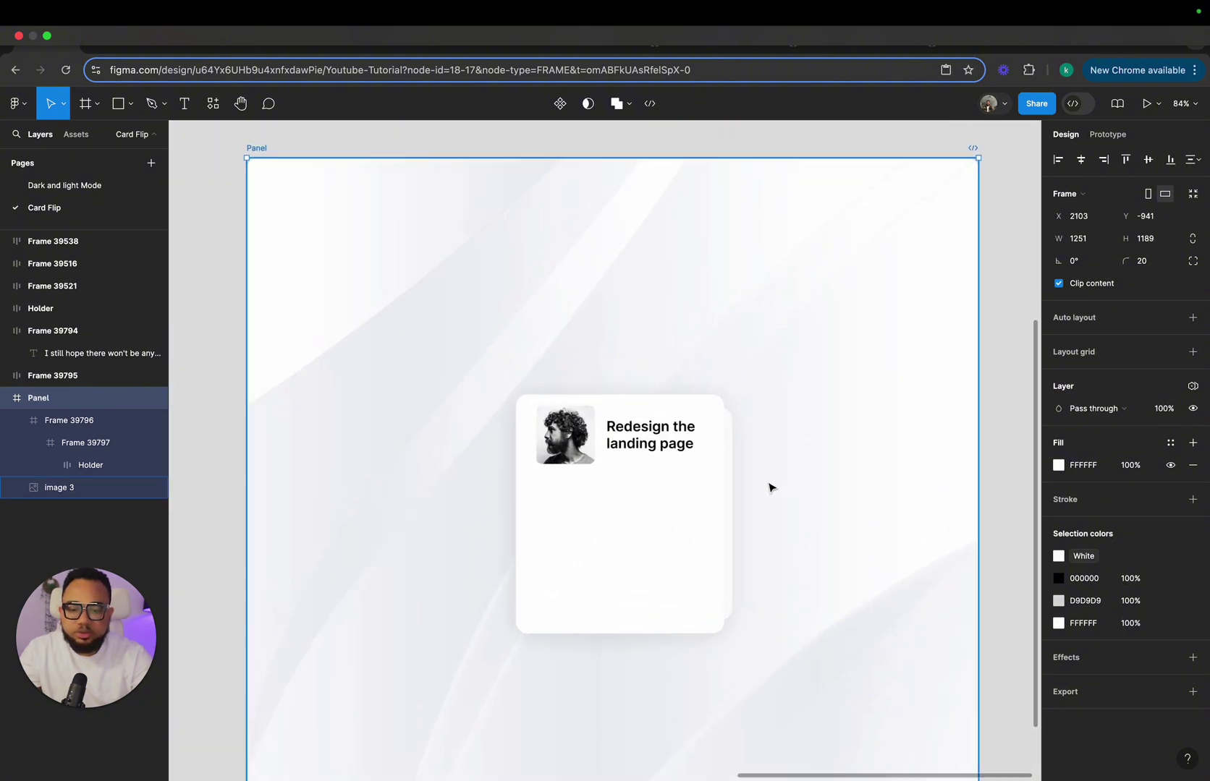
left_click(608, 444)
left_click(608, 444)
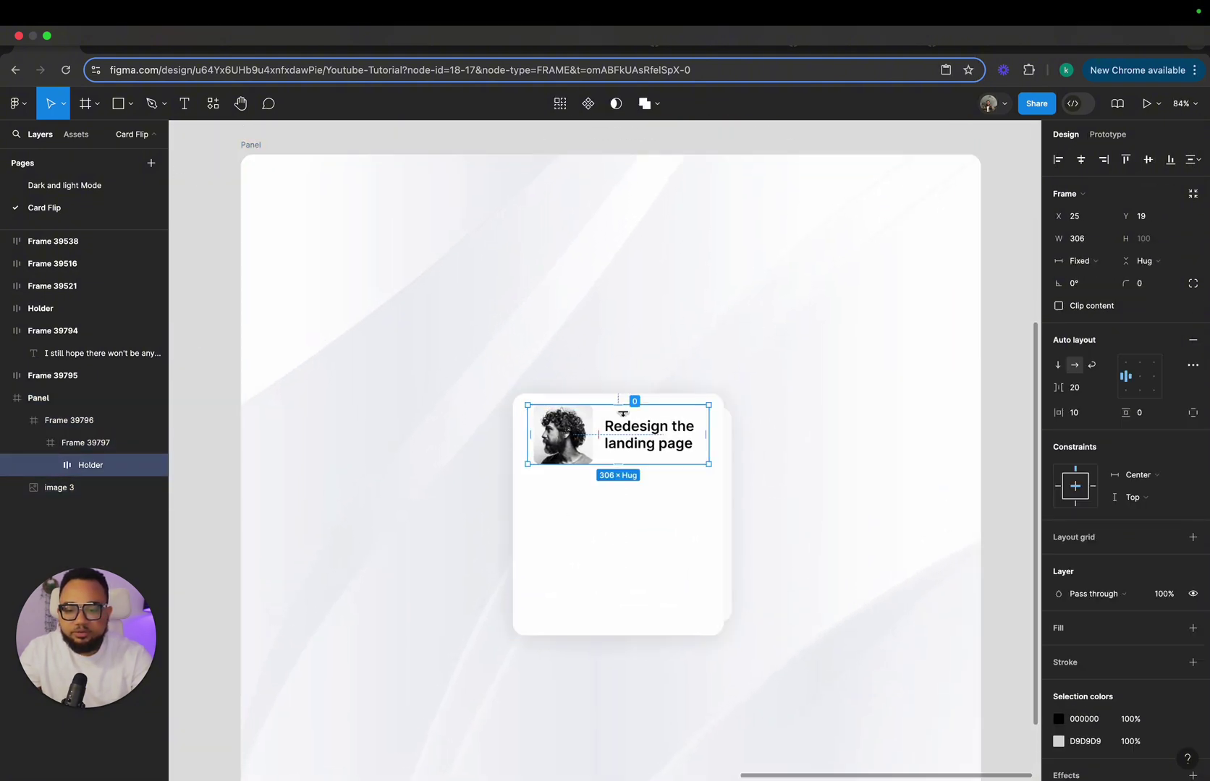
scroll(625, 415, "up", 5)
left_click(626, 221)
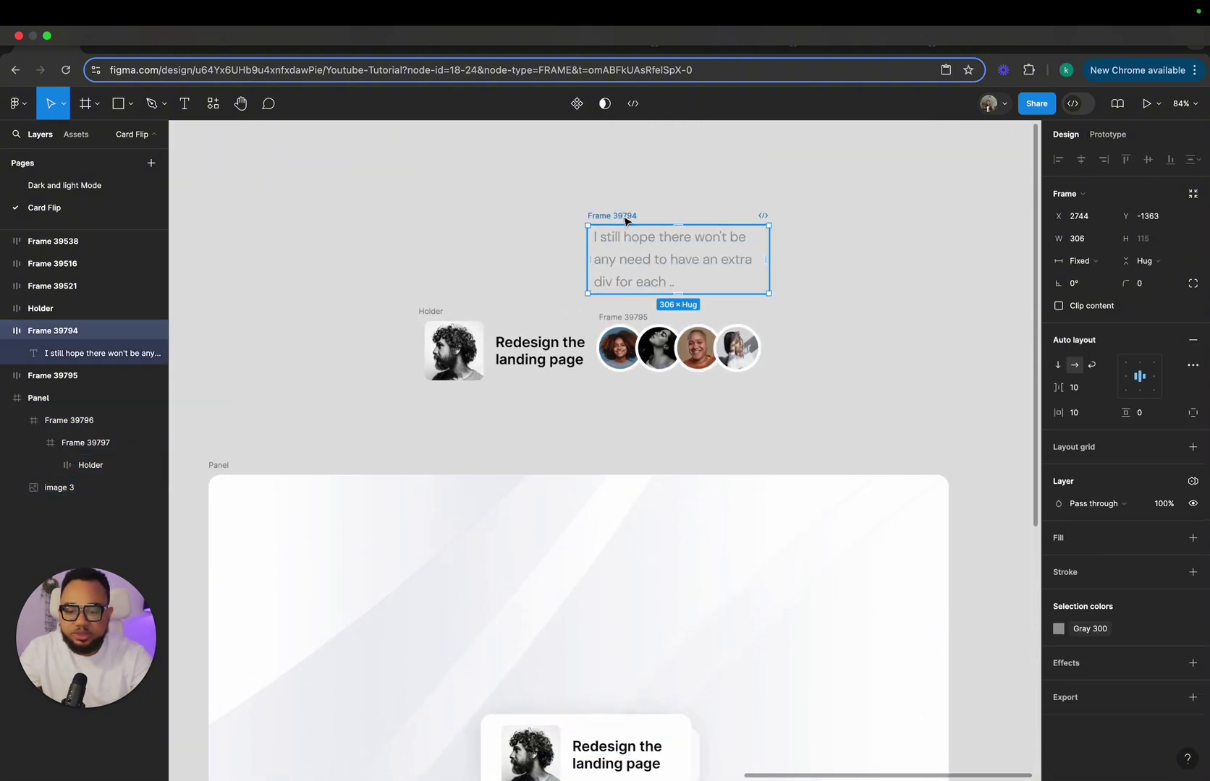
scroll(620, 338, "down", 5)
left_click(561, 510)
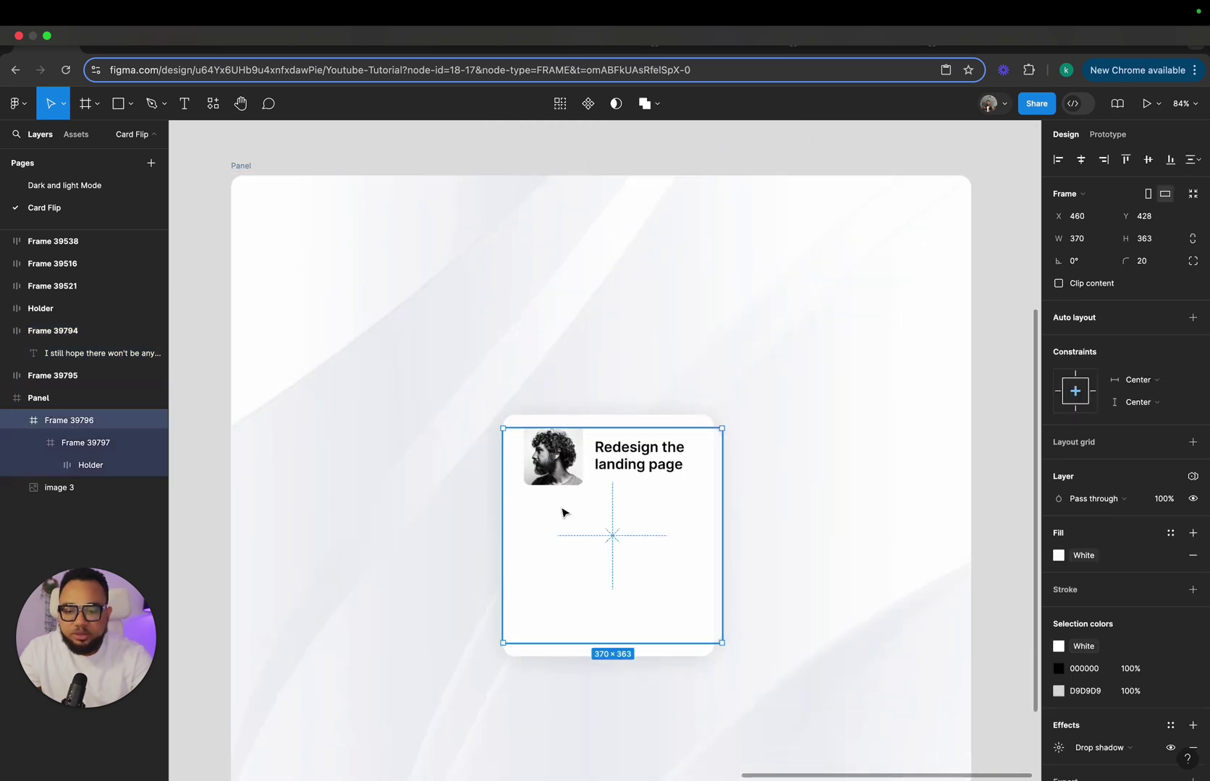
key("super+v")
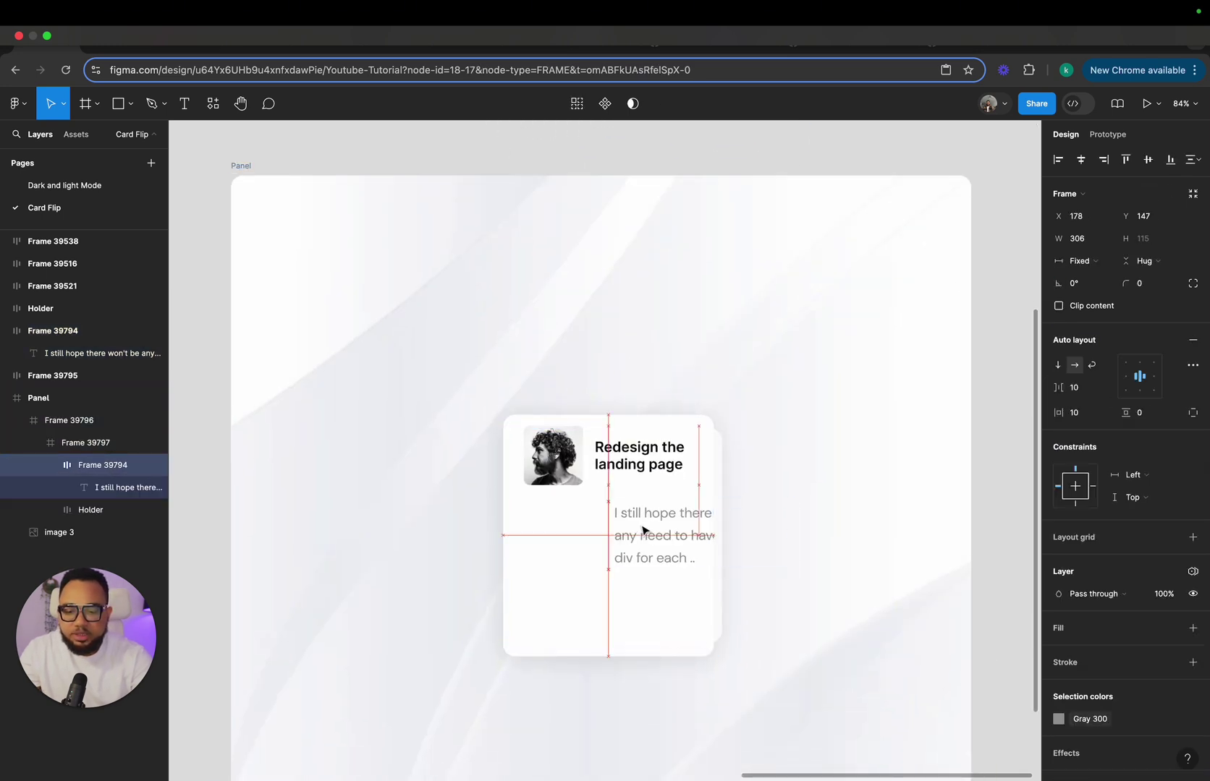
key("alt+h")
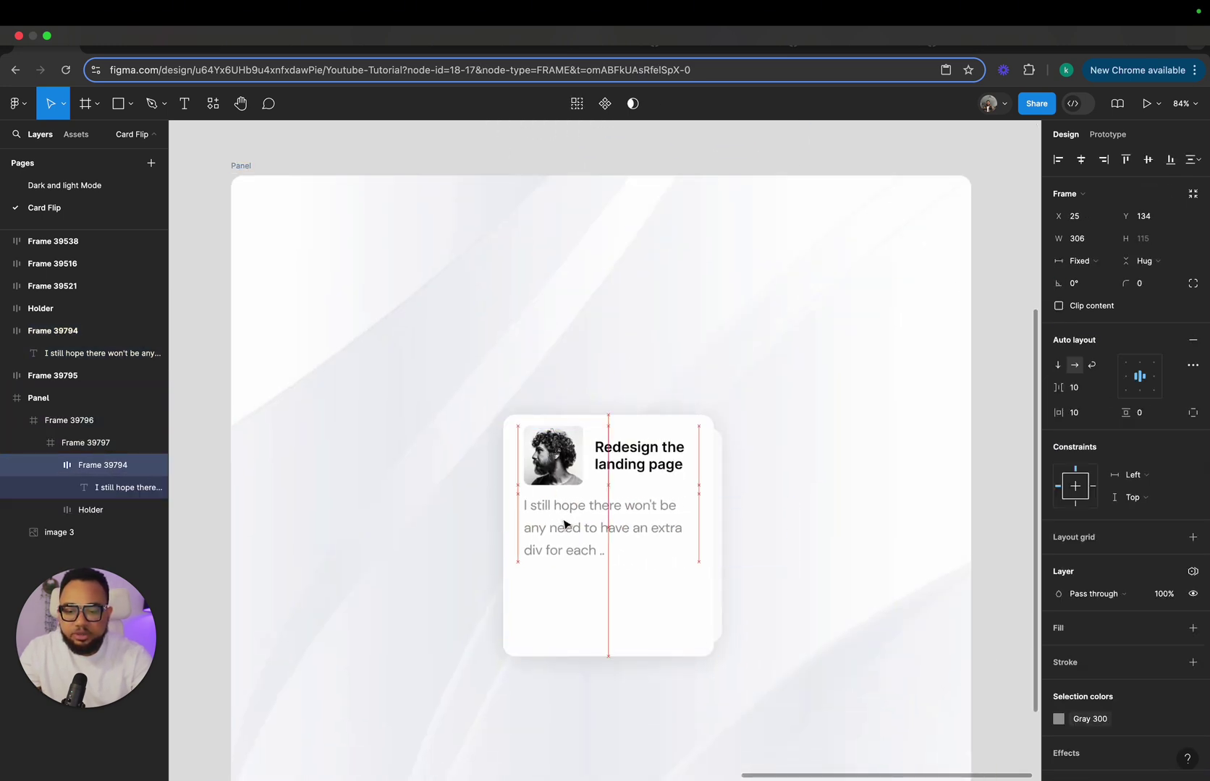
Paste the Frame 39795 avatar row into the card and place it below the text
scroll(601, 456, "up", 5)
left_click(641, 384)
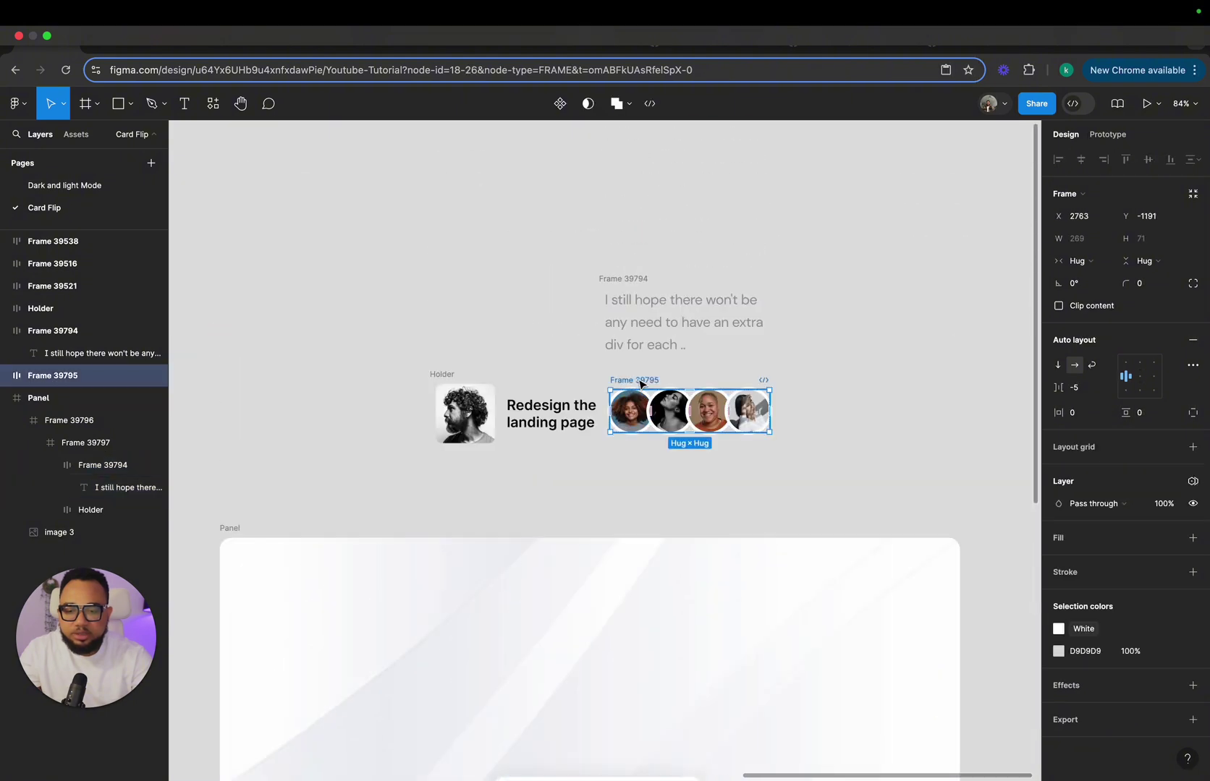
scroll(646, 409, "up", 5)
mouse_move(645, 409)
left_mouse_down()
mouse_move(677, 410)
mouse_move(645, 412)
left_mouse_up()
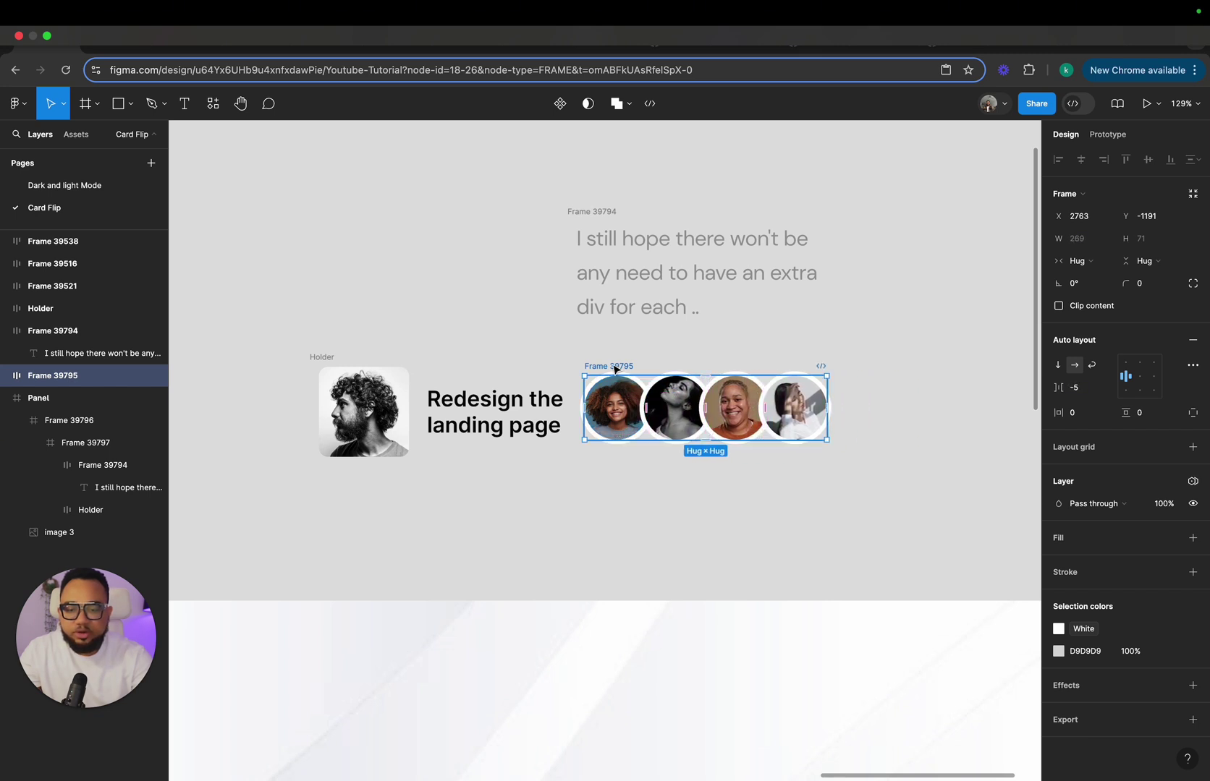
scroll(614, 370, "down", 10)
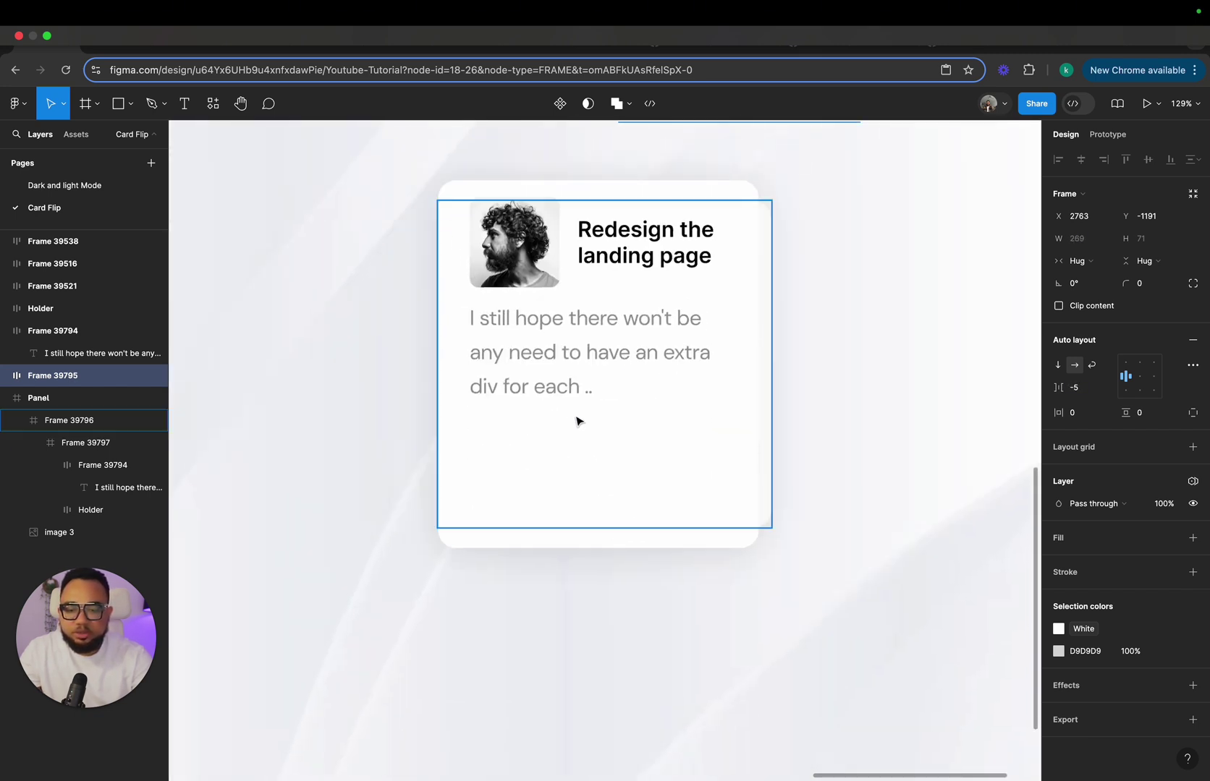
left_click(572, 428)
key("ctrl+v")
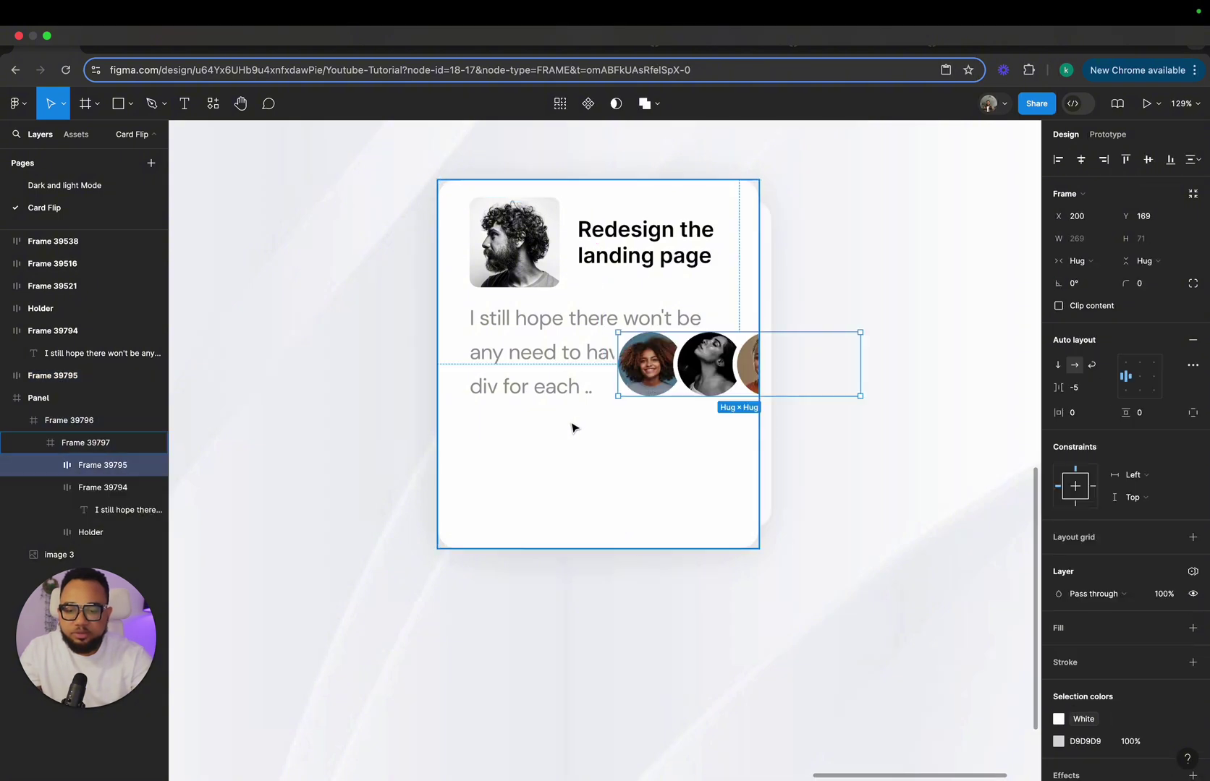
left_click_drag(729, 374, 579, 480)
left_click(747, 464)
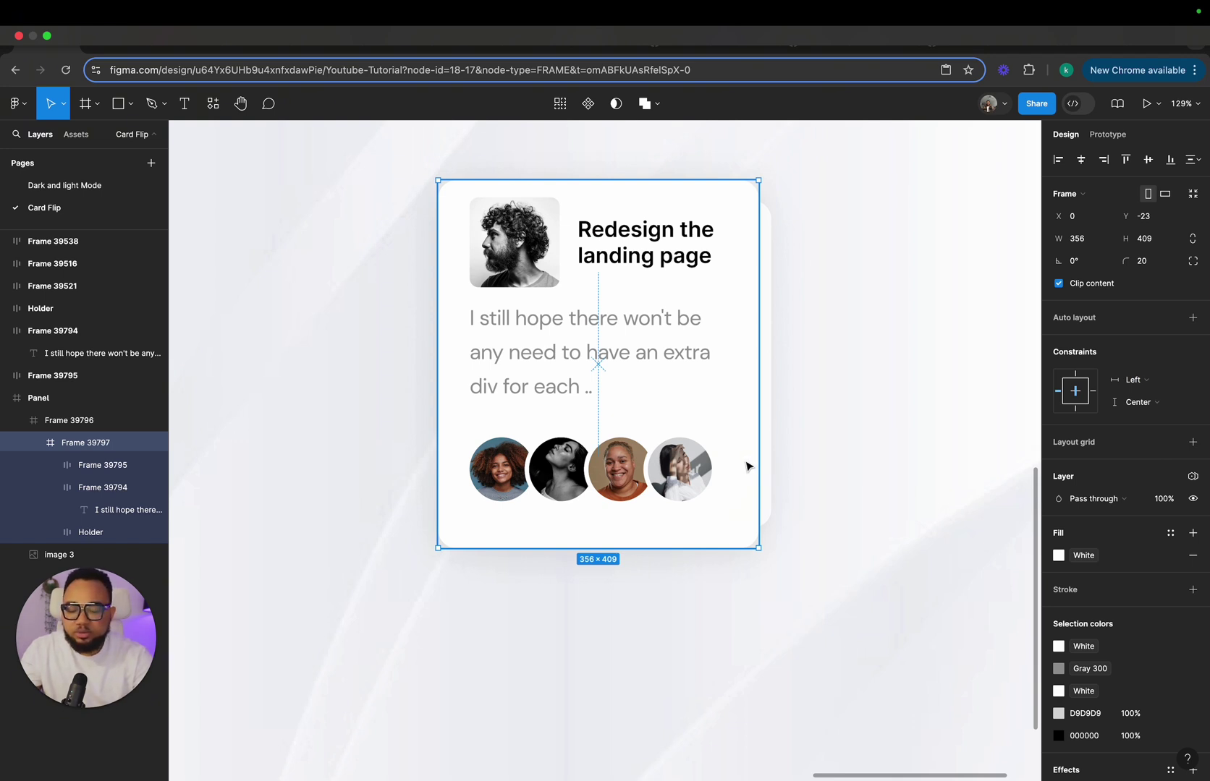
Add auto layout to Frame 39797, stretch it to 356×415 and centre its contents
key("shift+a")
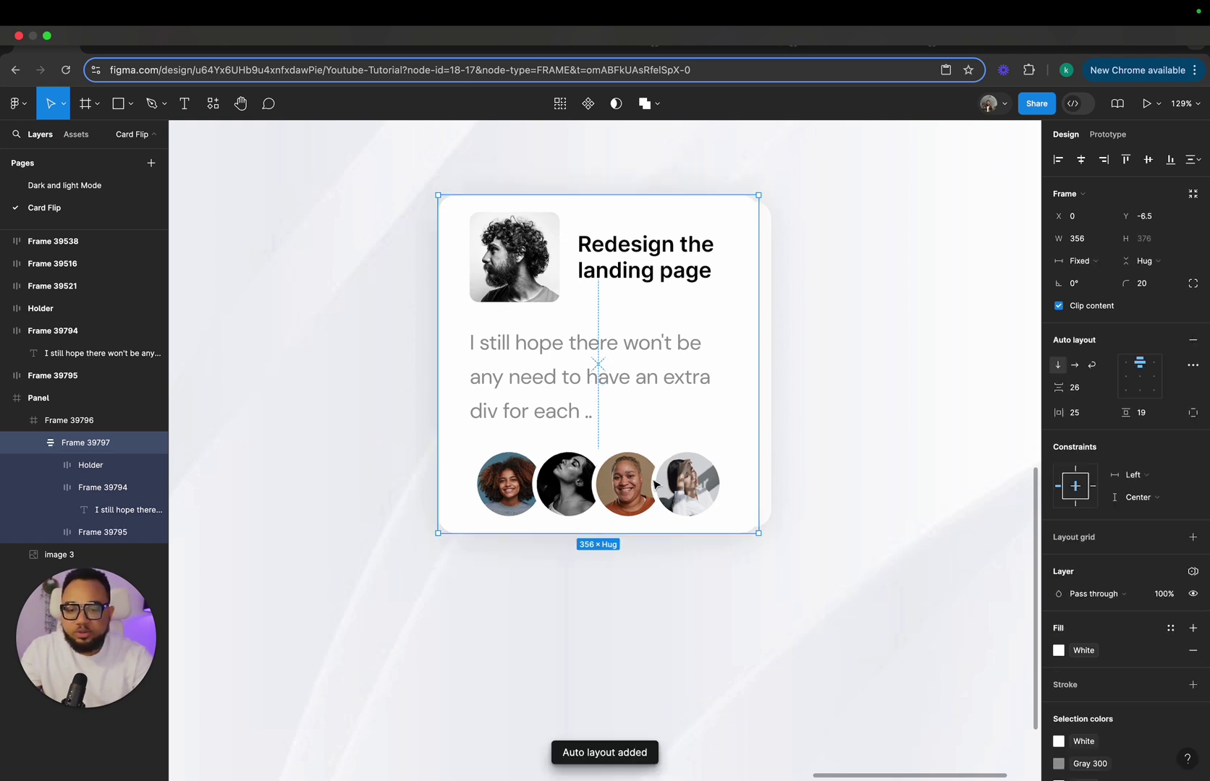
left_click_drag(613, 533, 612, 552)
left_click_drag(630, 195, 629, 179)
left_click(1138, 377)
left_click(878, 353)
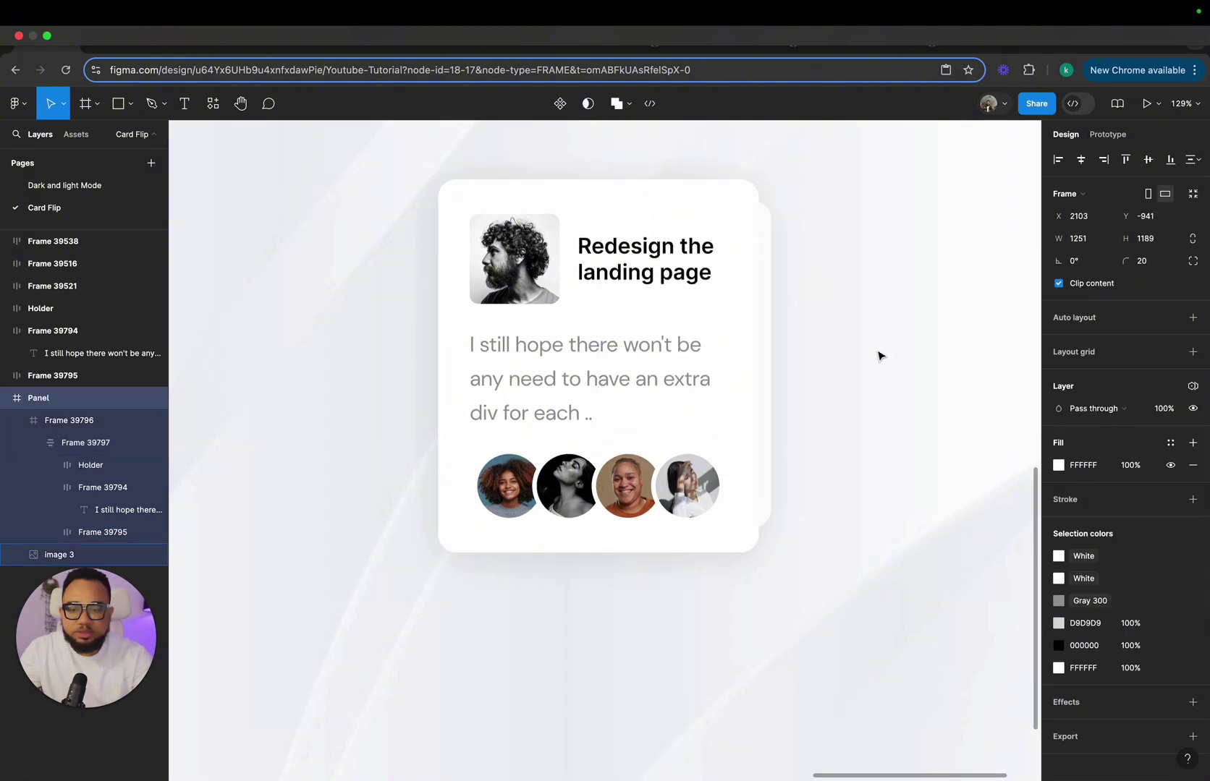
Set the avatar row spacing to -3 so the faces overlap
scroll(878, 353, "down", 2)
left_click(604, 471)
left_click(604, 471)
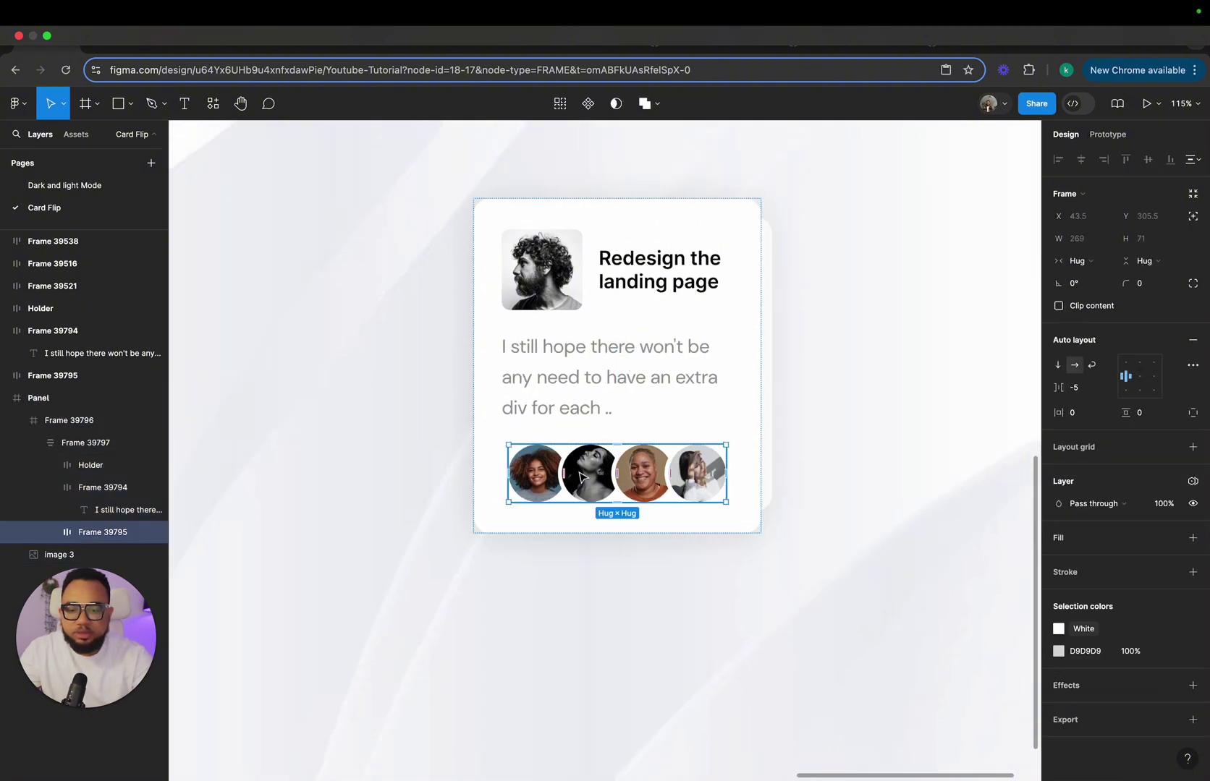
left_click_drag(565, 474, 566, 475)
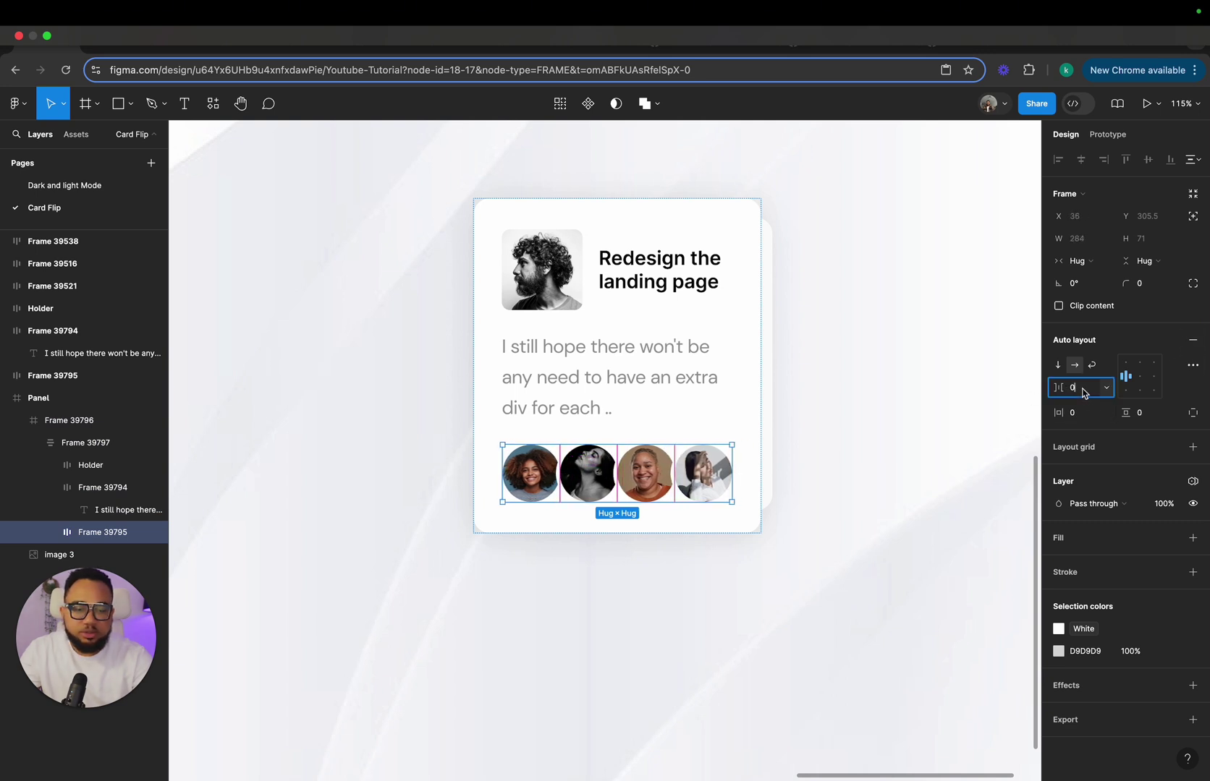
type("-3")
key("Return")
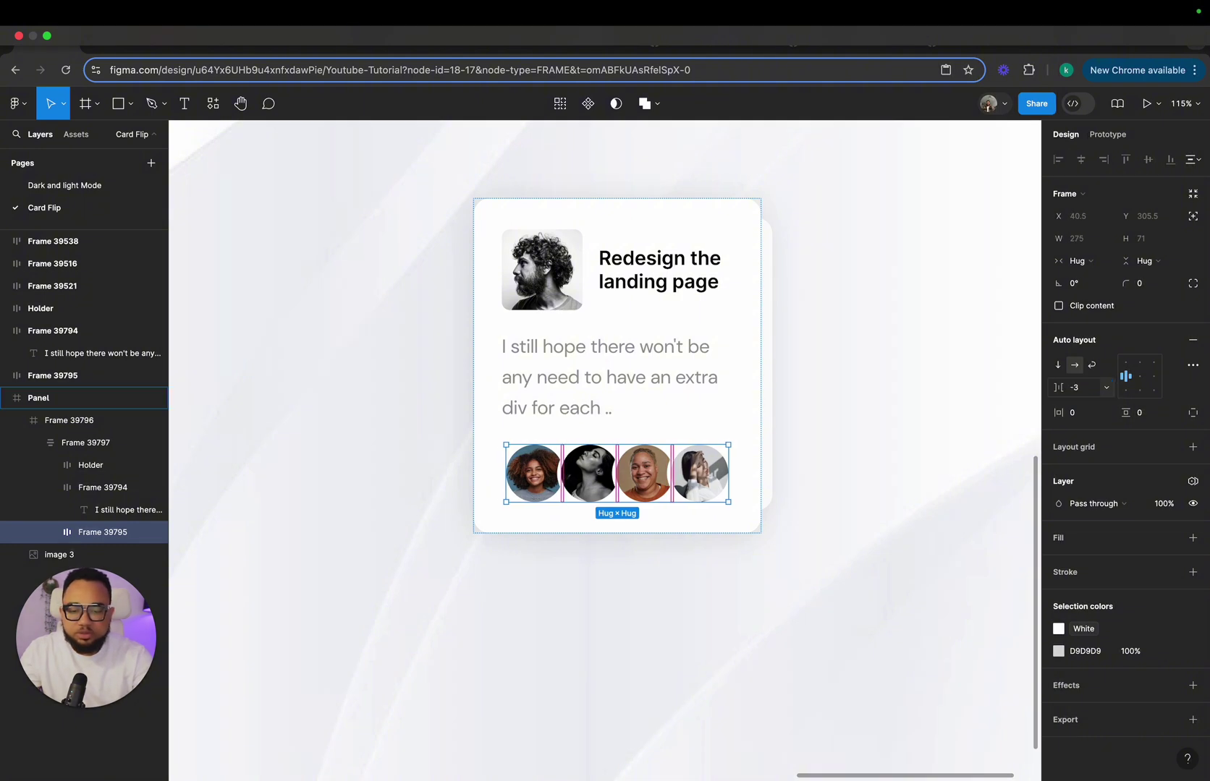
Marquee-select the stray Holder, Frame 39794 and Frame 39795 above Panel and delete them
left_click(872, 435)
scroll(872, 435, "down", 3)
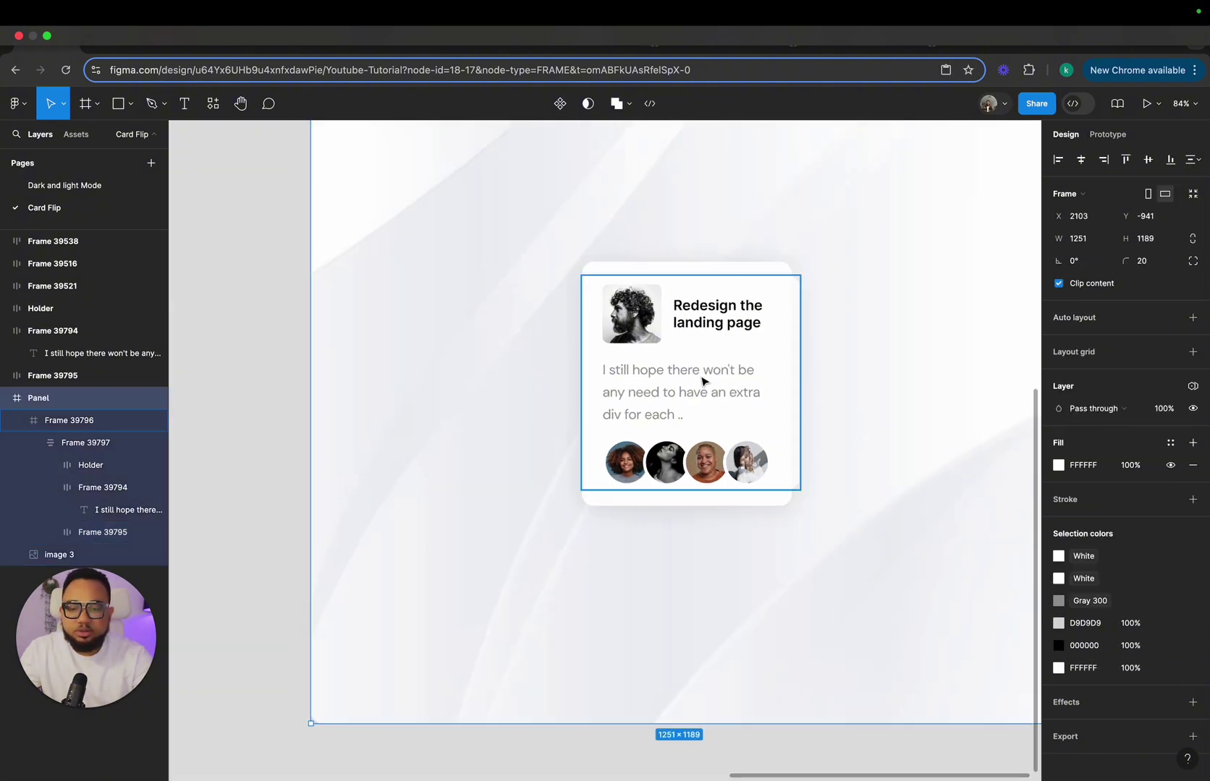
left_click(701, 381)
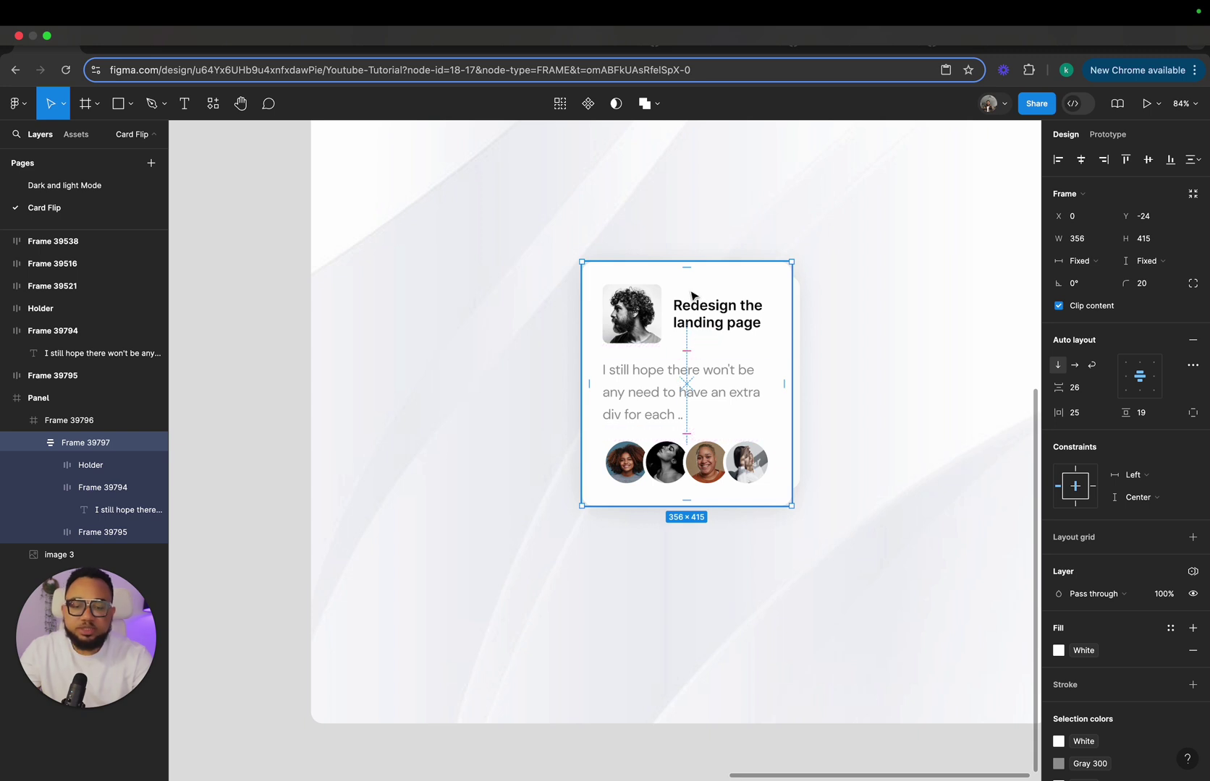
left_click(924, 357)
scroll(925, 358, "down", 5)
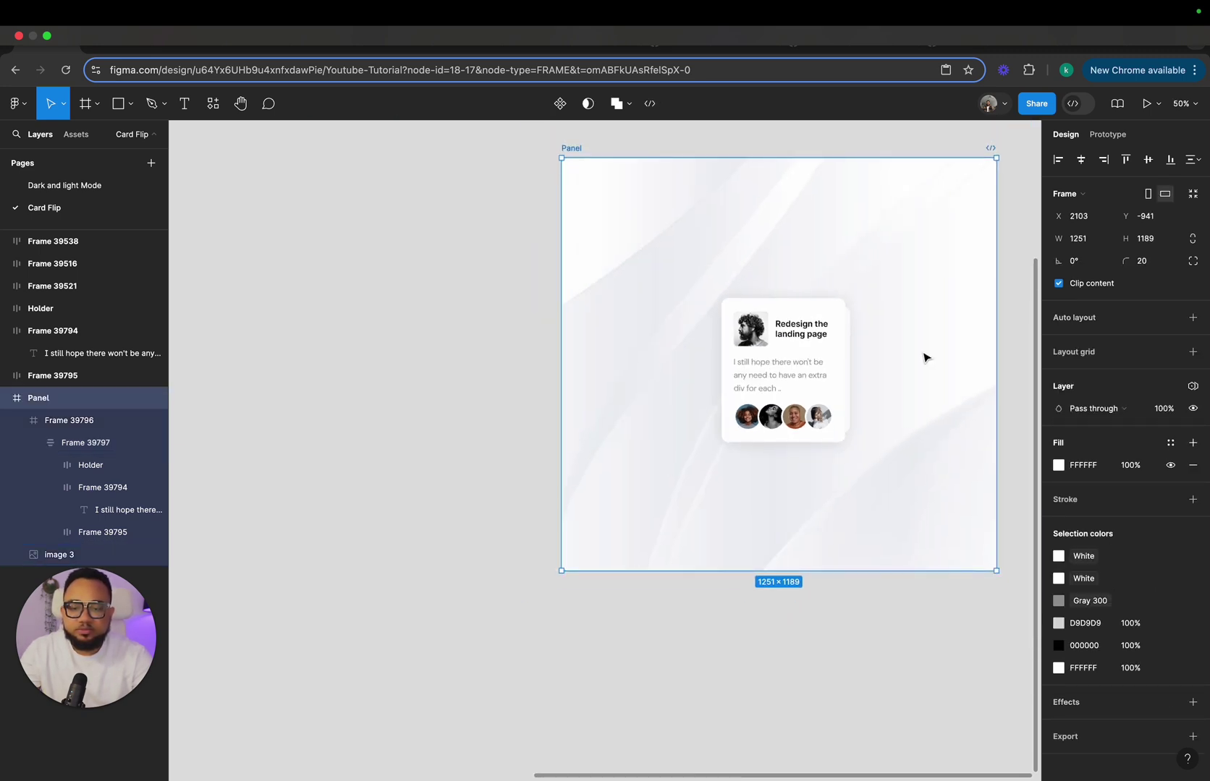
scroll(718, 375, "up", 3)
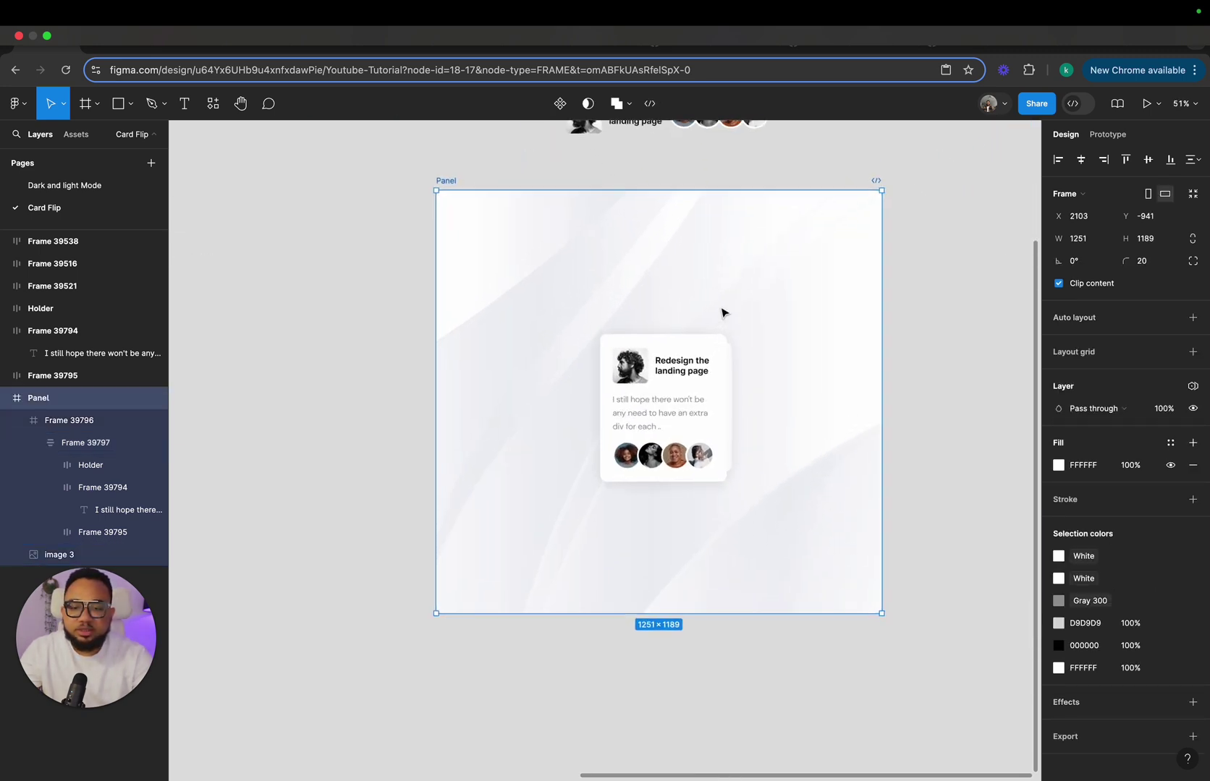
scroll(723, 311, "up", 2)
left_click_drag(544, 165, 863, 278)
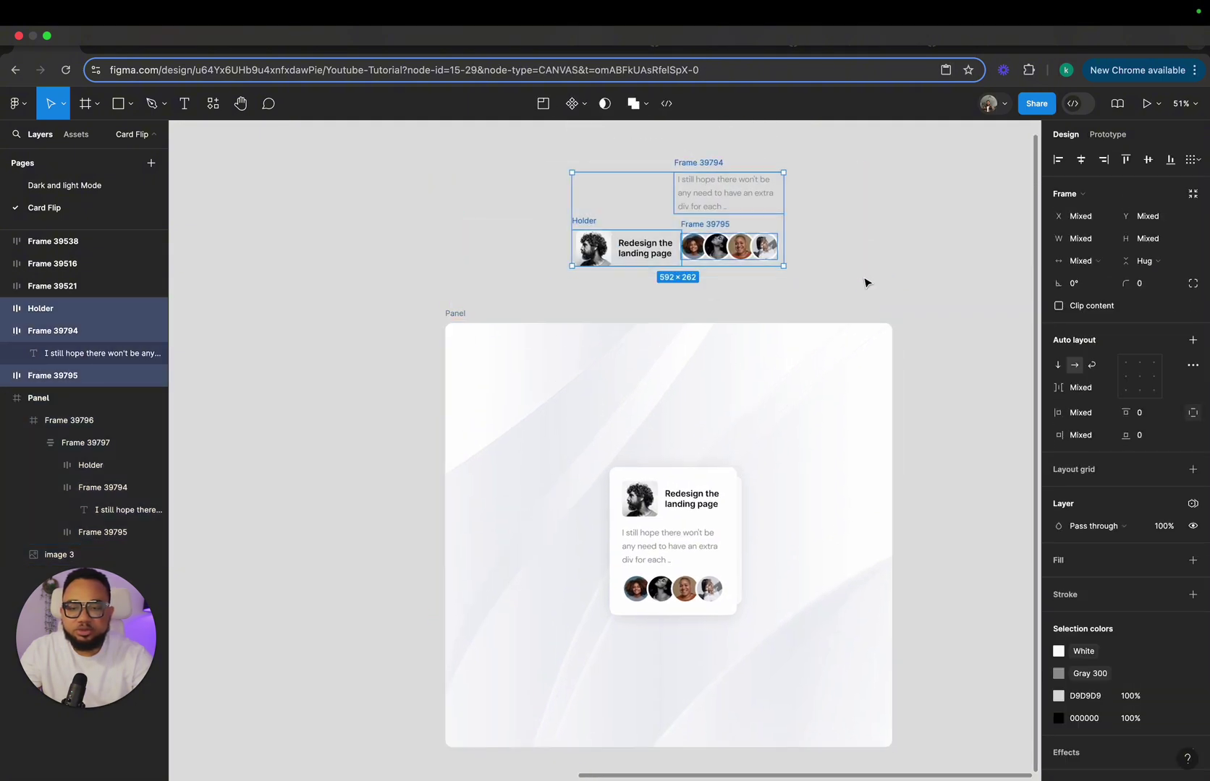
key("Delete")
scroll(868, 289, "down", 3)
Rename Frame 39796 and Frame 39797 to Cover in the Layers panel
left_click(733, 430)
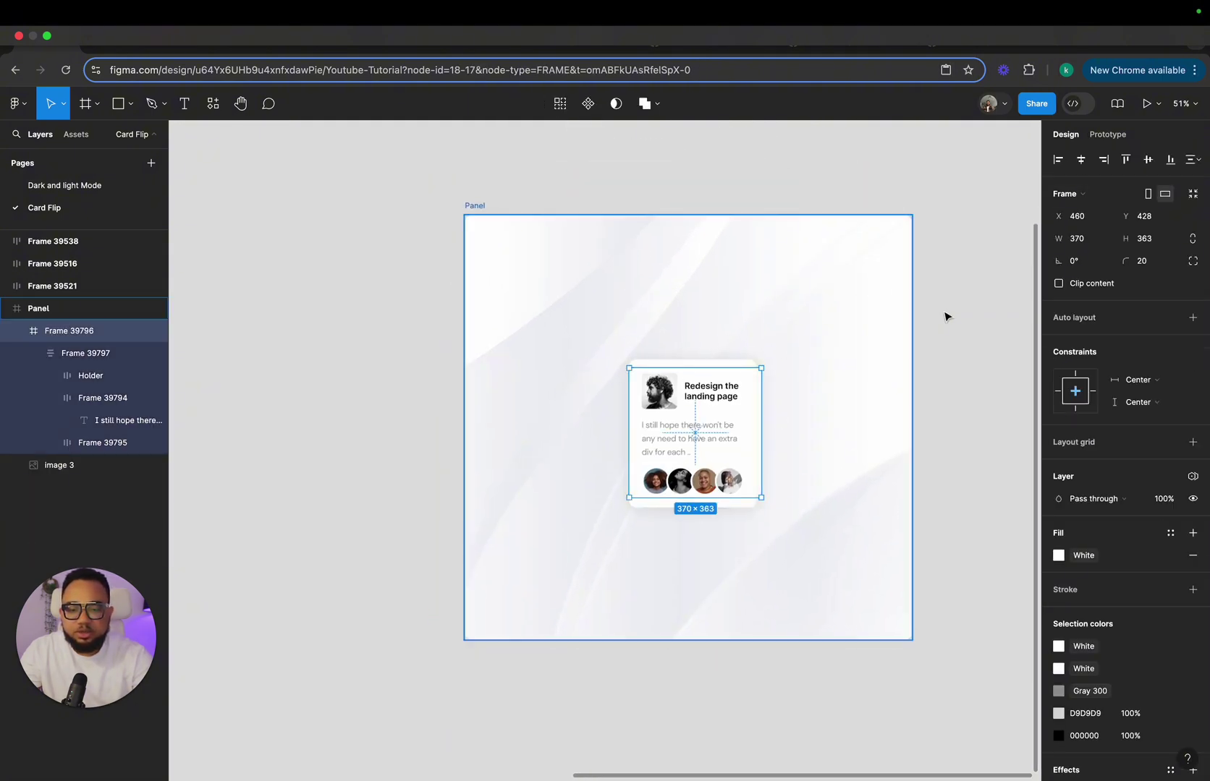
double_click(101, 333)
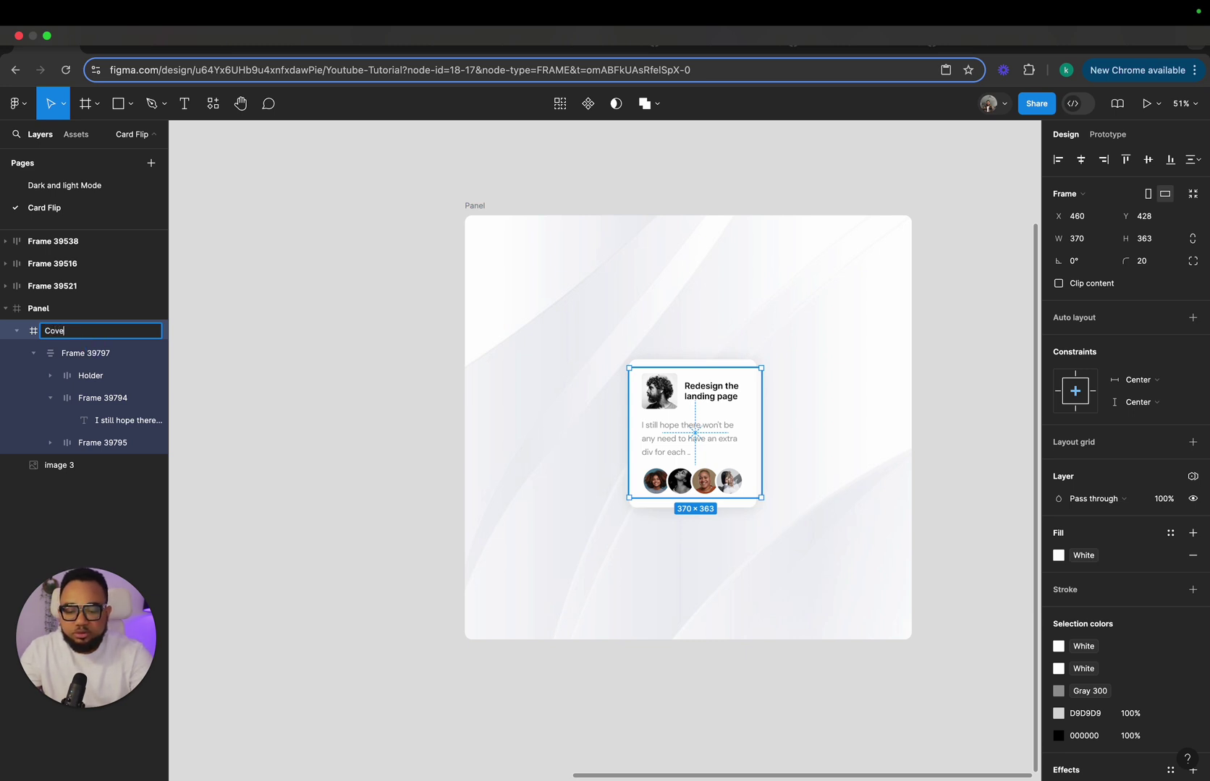
key("Return")
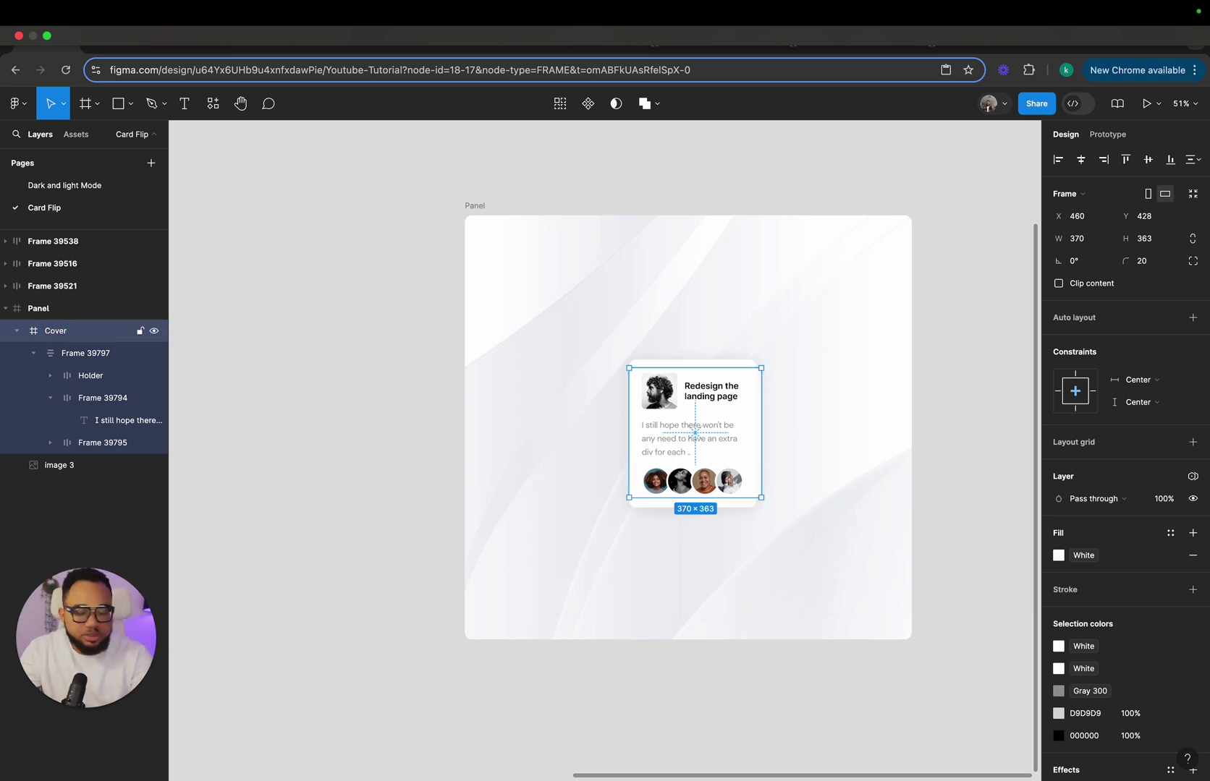
left_click(706, 362)
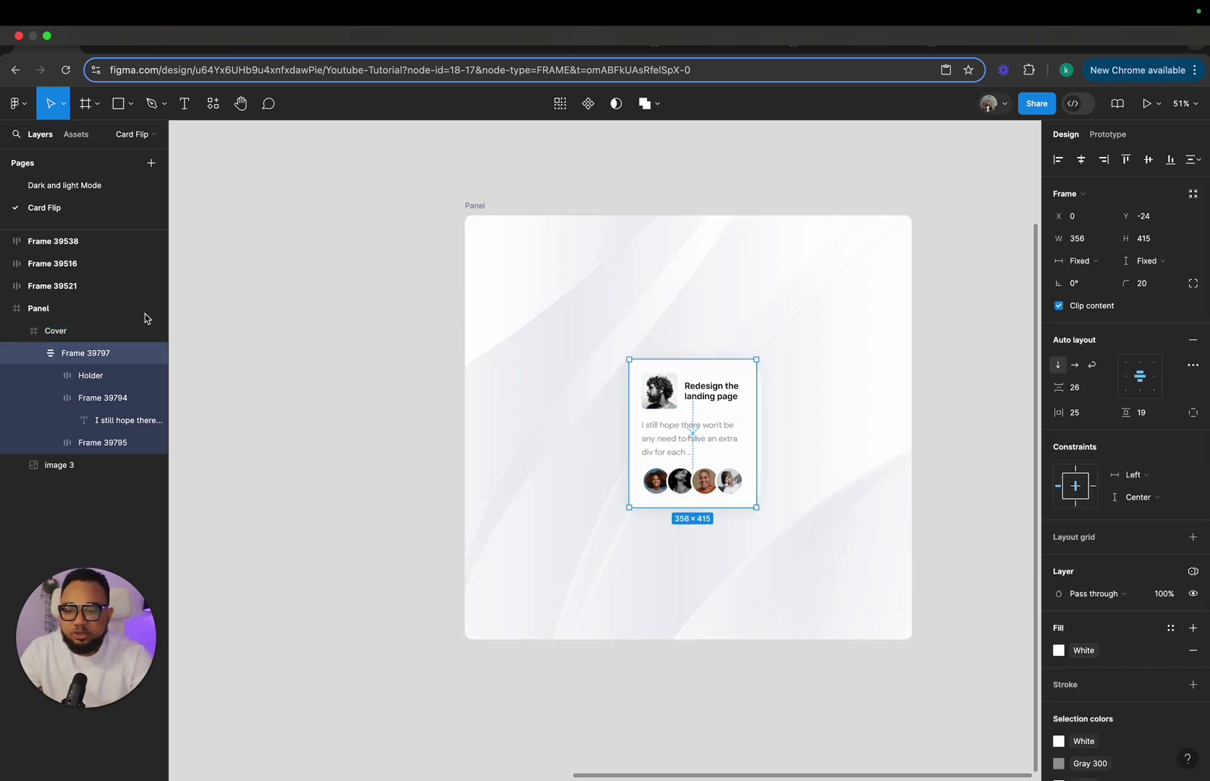
double_click(86, 353)
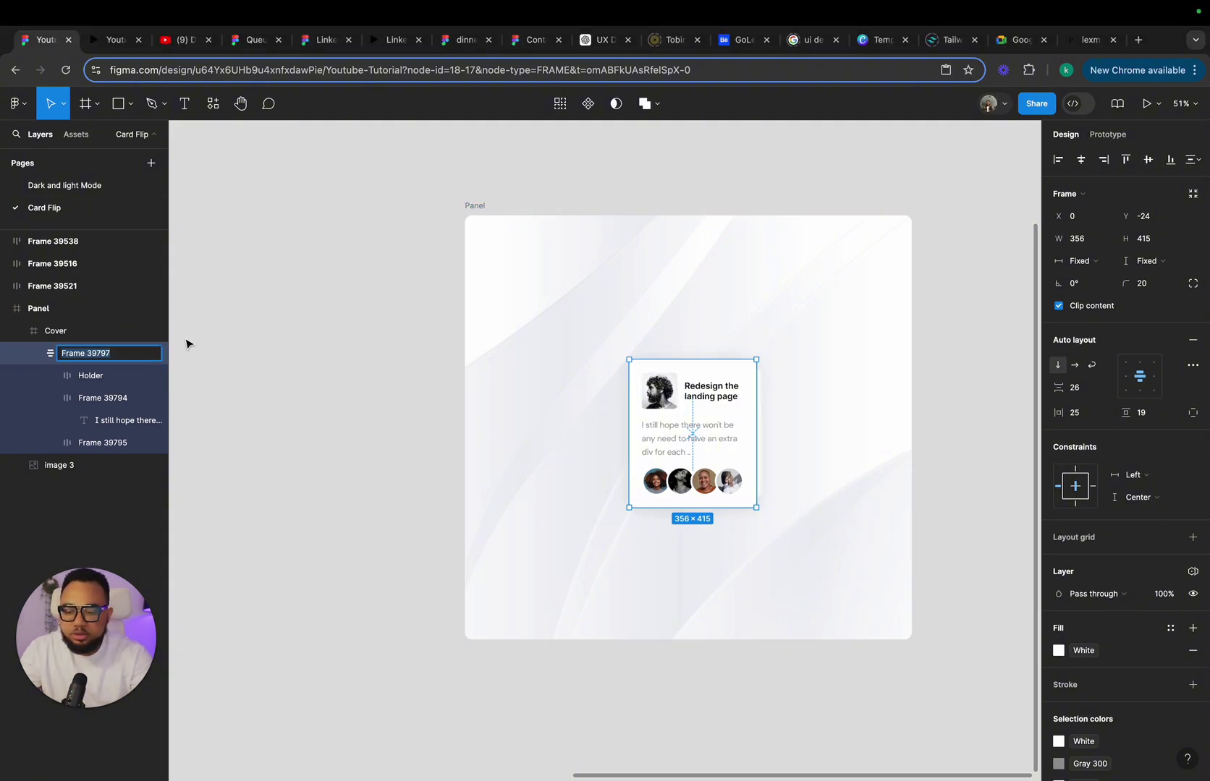
type("Cover")
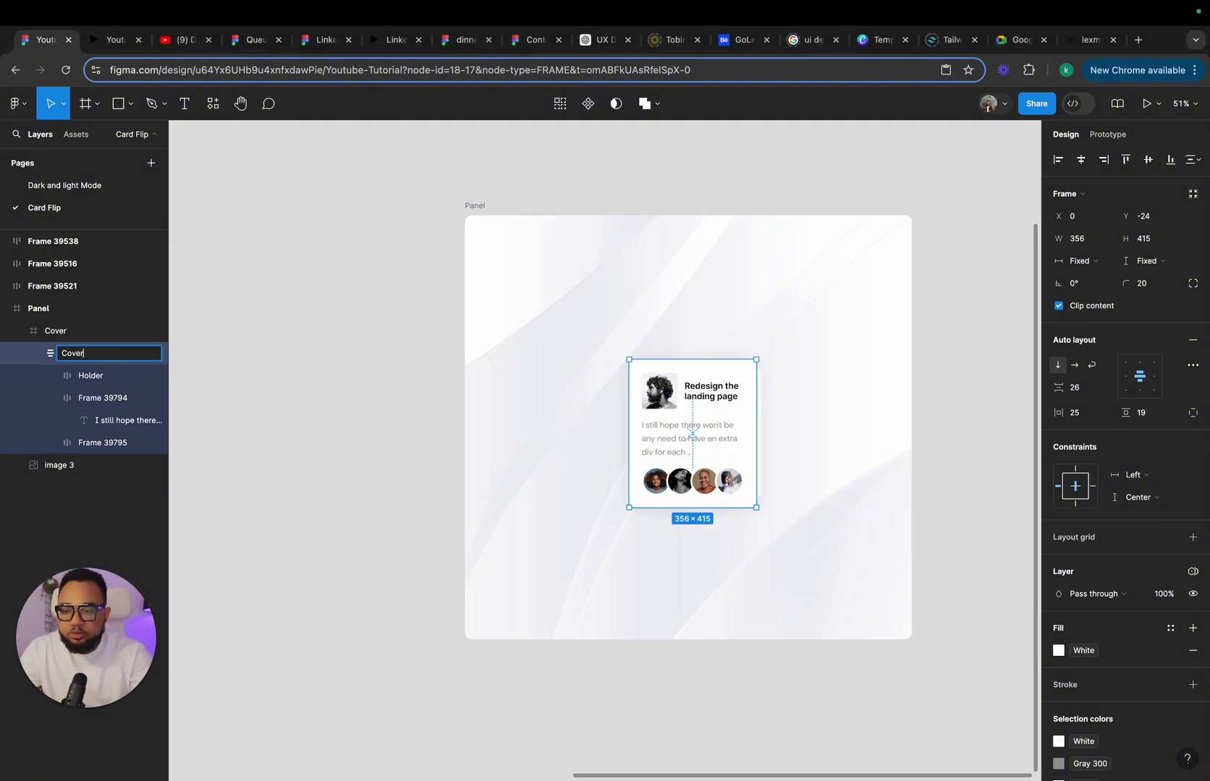
key("Return")
Duplicate the Panel frame with Cmd+D
left_click(468, 208)
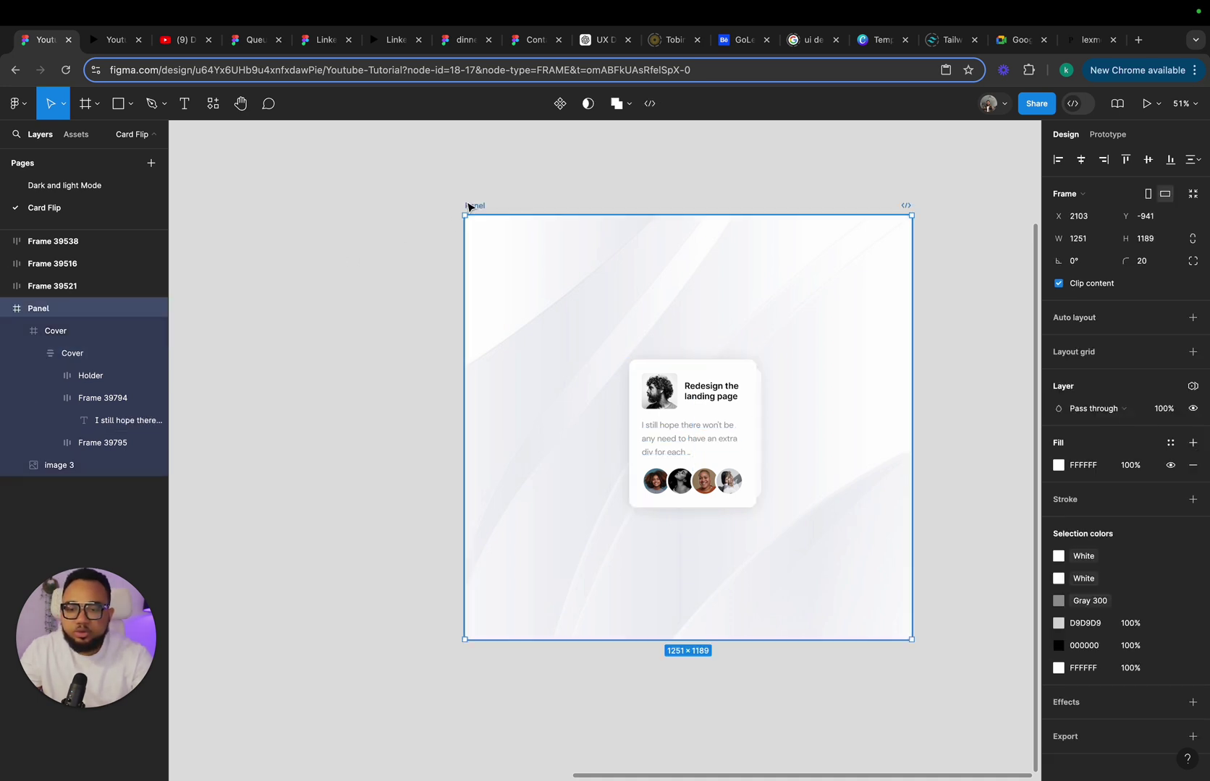
key("super+d")
key("minus")
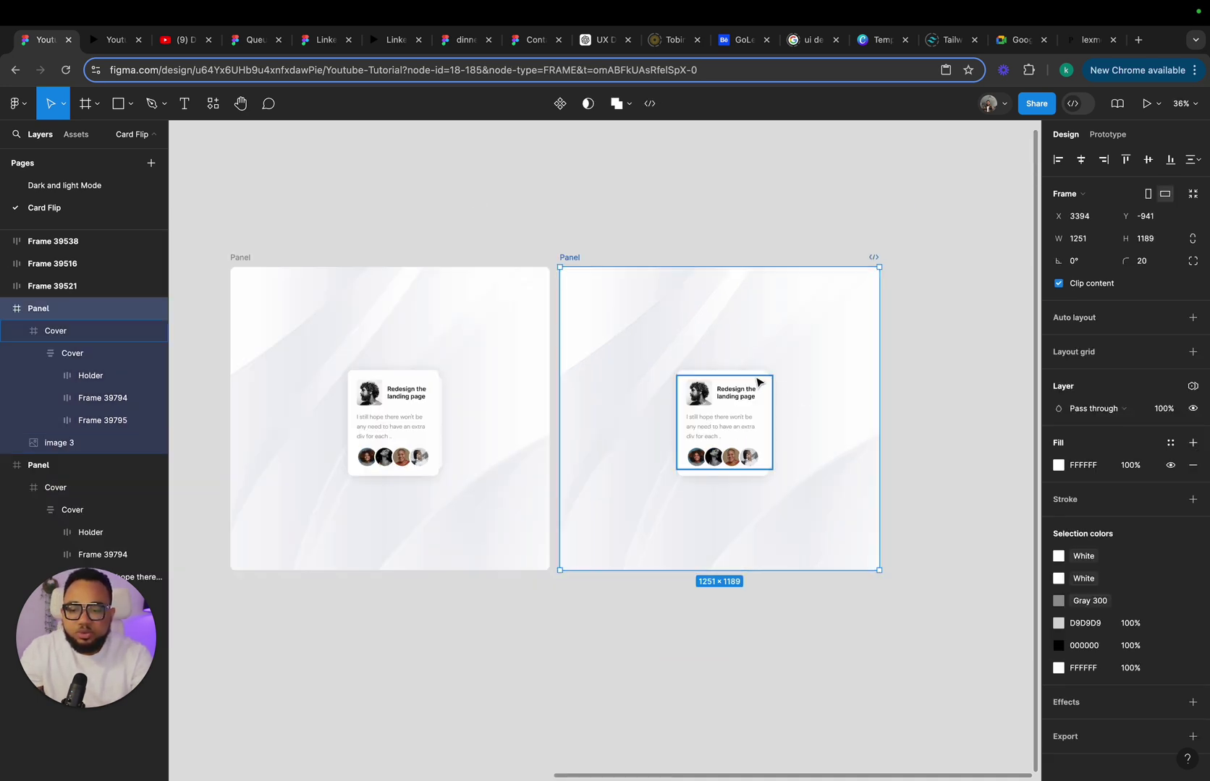
scroll(778, 395, "up", 3)
Resize the copy's inner Cover card to 674×857
left_click(676, 368)
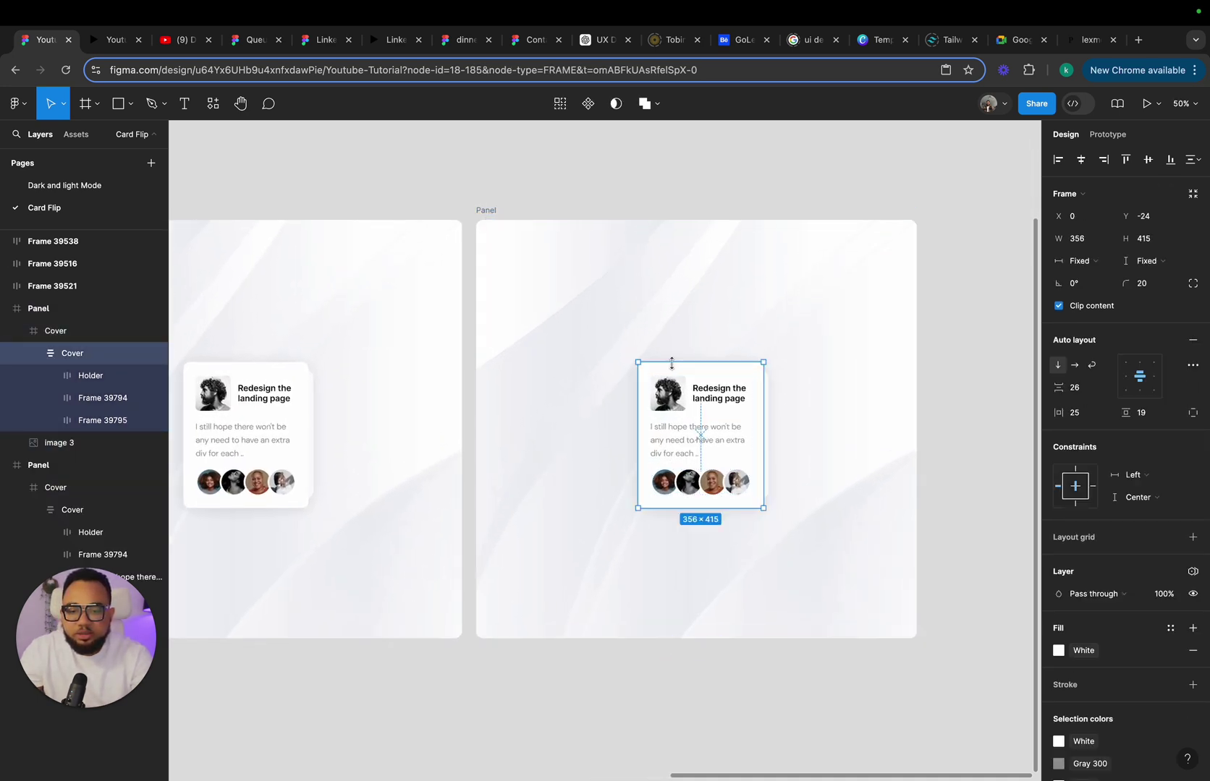
left_click_drag(675, 334, 673, 278)
left_click_drag(637, 340, 568, 340)
left_click_drag(763, 348, 816, 347)
left_click_drag(744, 509, 739, 579)
left_click_drag(567, 538, 577, 540)
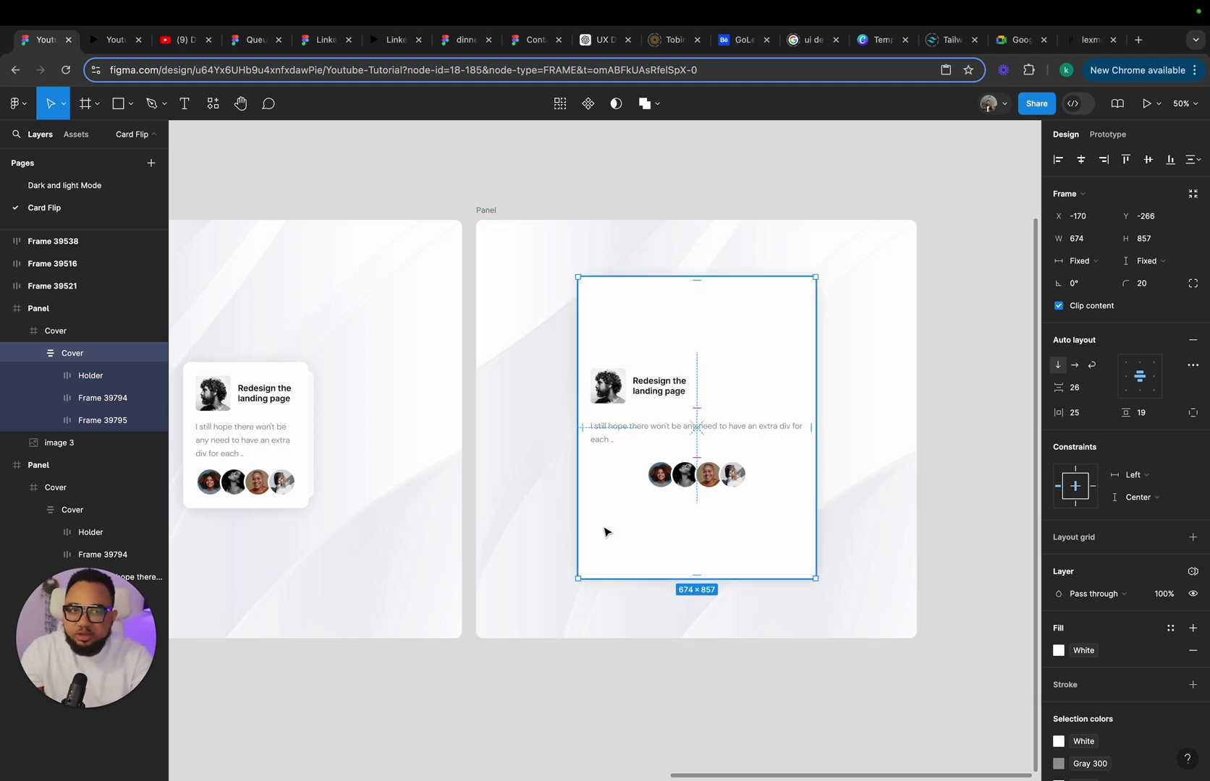
Flip the card horizontally and set its avatar row, text and Holder to 0% opacity
right_click(706, 454)
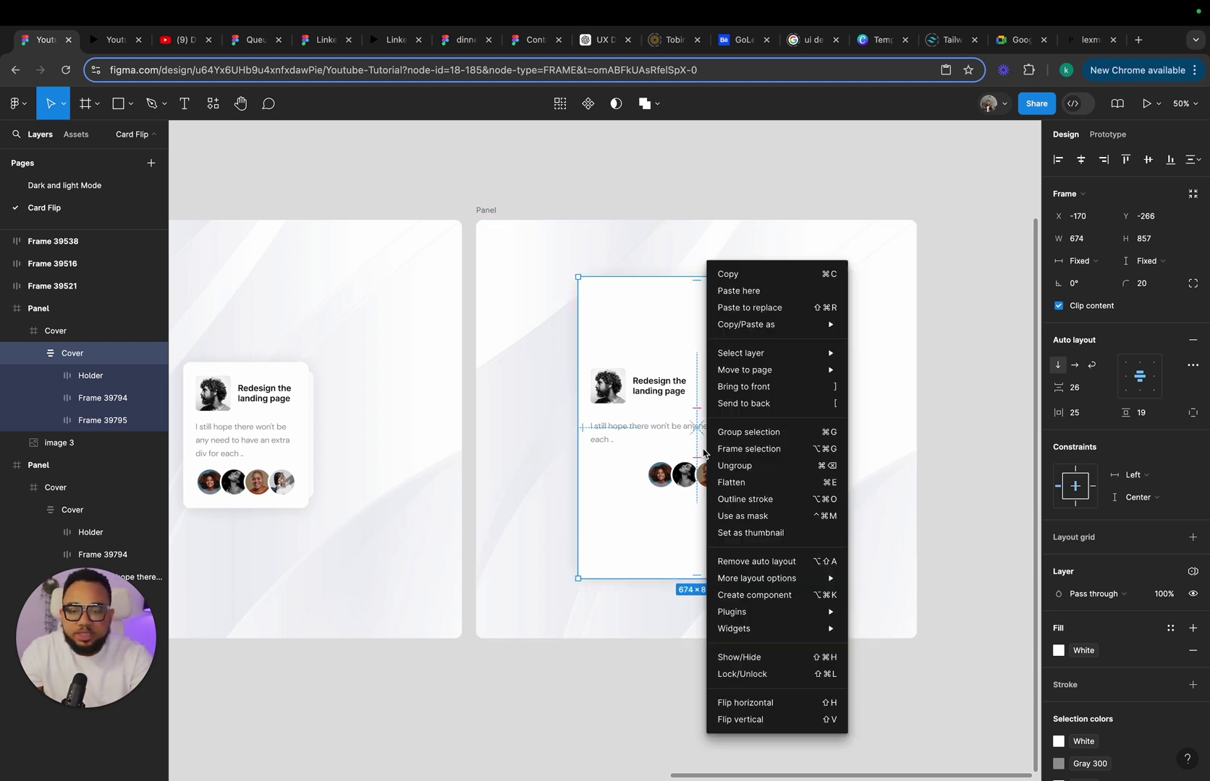
left_click(755, 705)
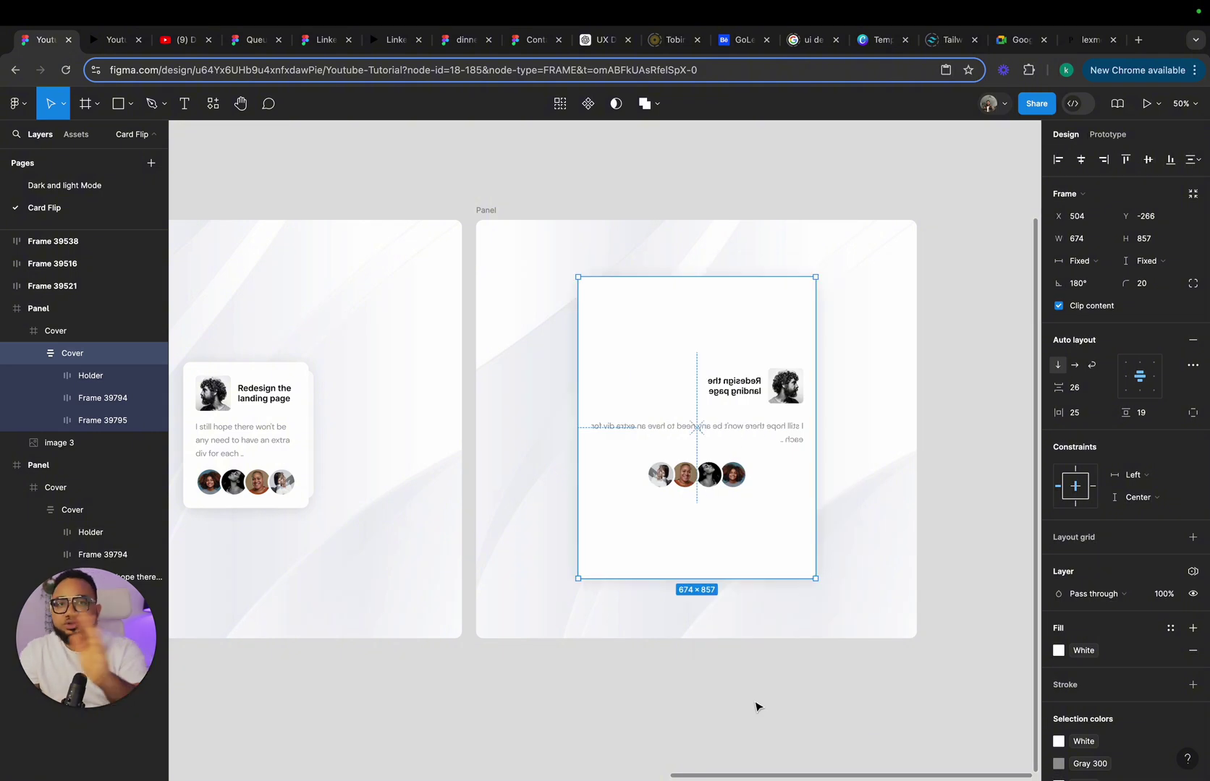
left_click(711, 485)
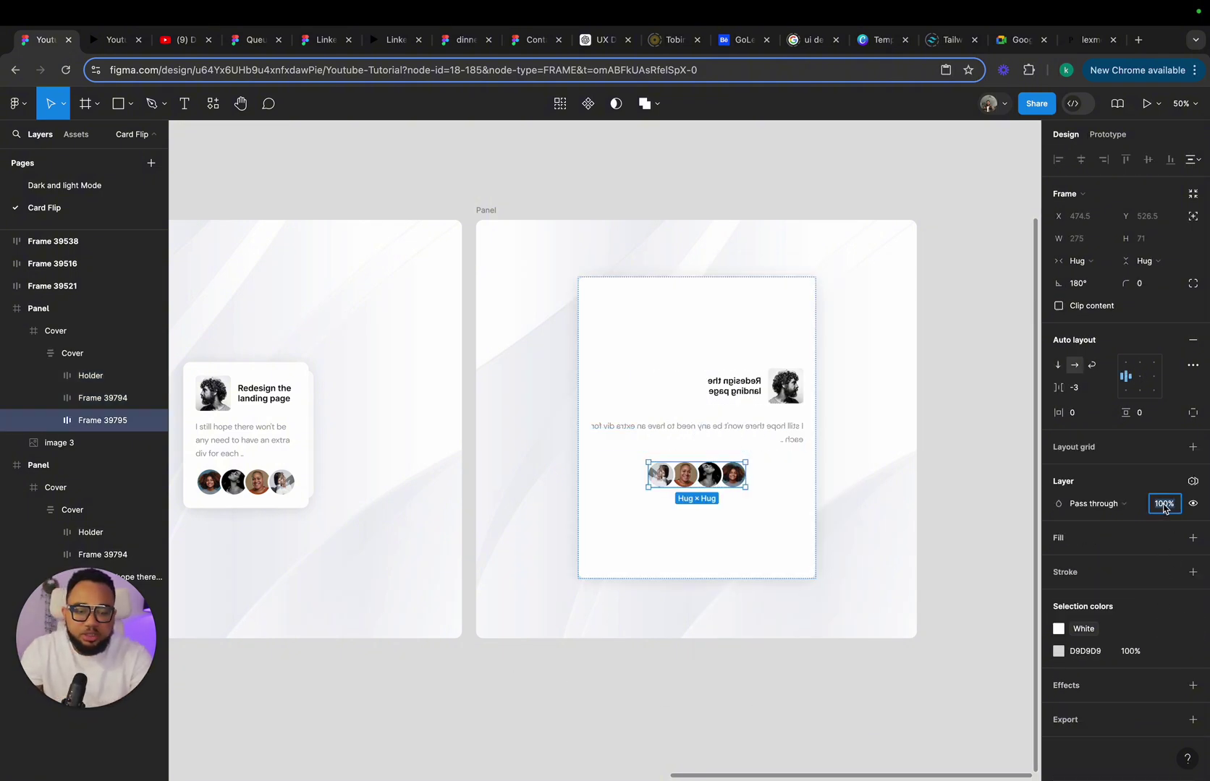
left_click(792, 432)
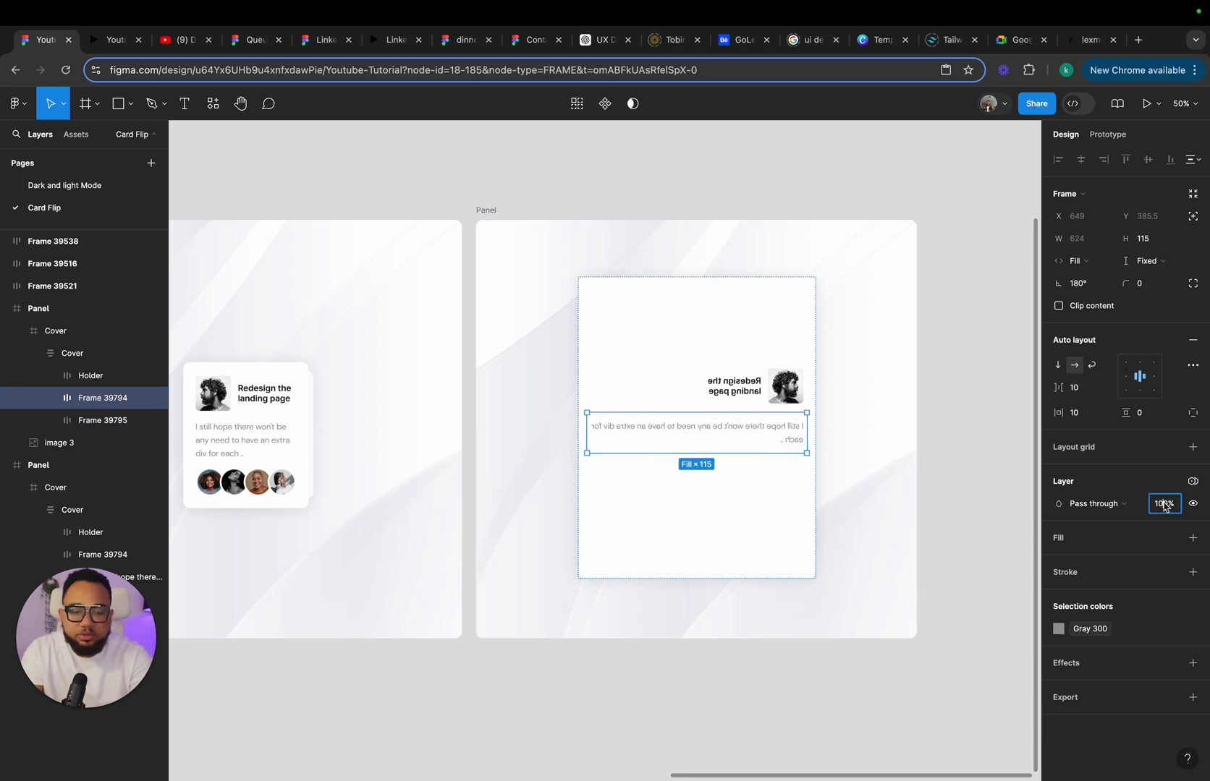
key("shift+Tab")
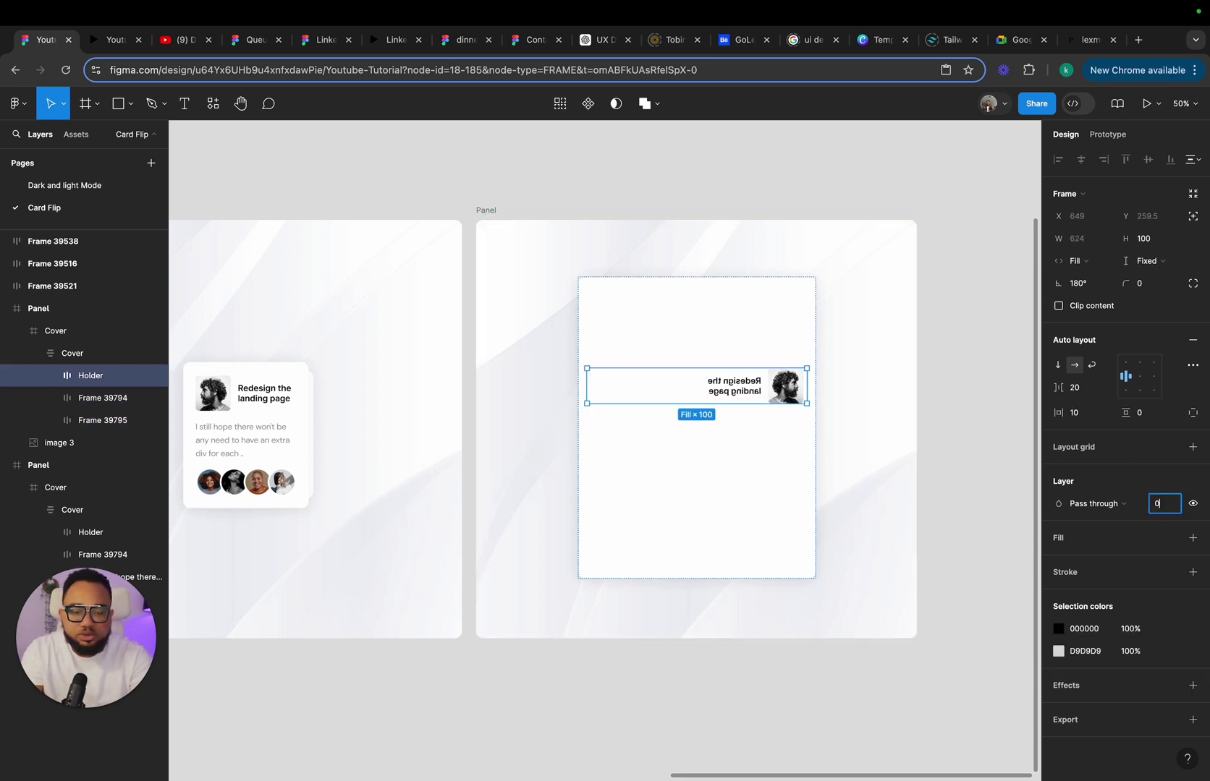
key("Return")
Remove auto layout from the card's Cover frame
left_click(909, 615)
left_click(776, 521)
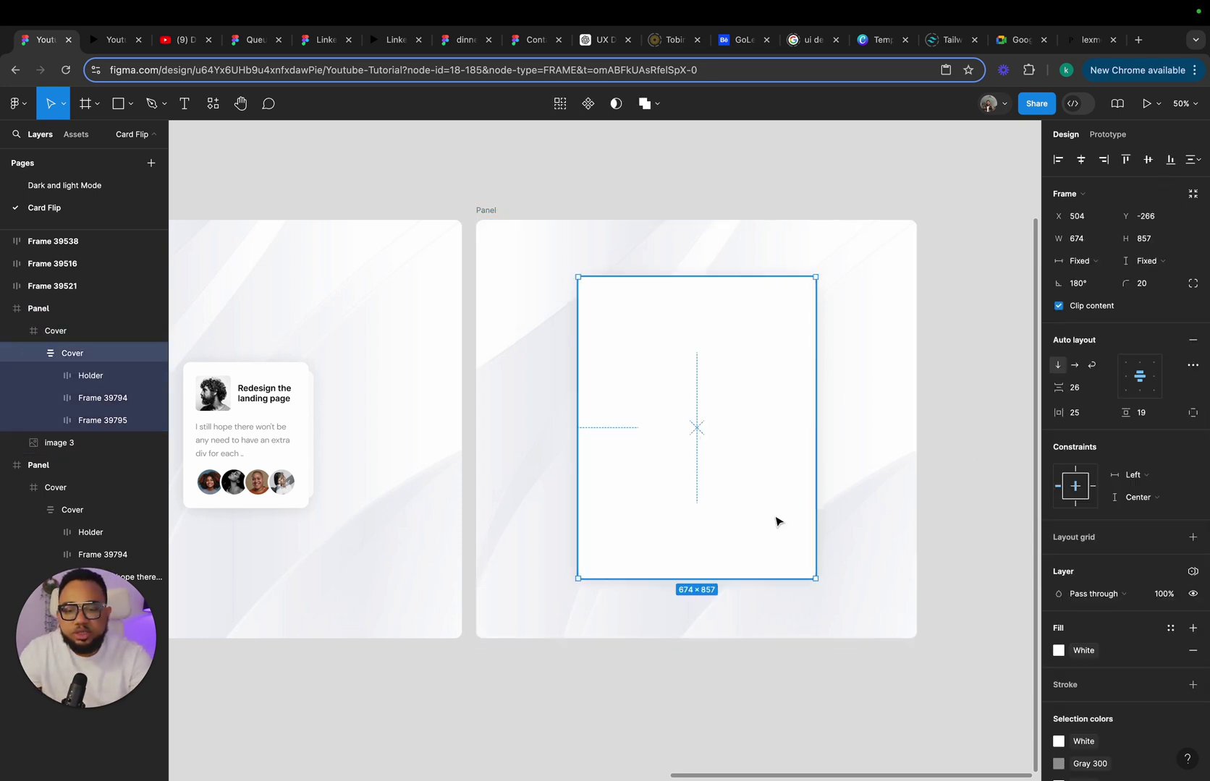
right_click(775, 521)
left_click(810, 564)
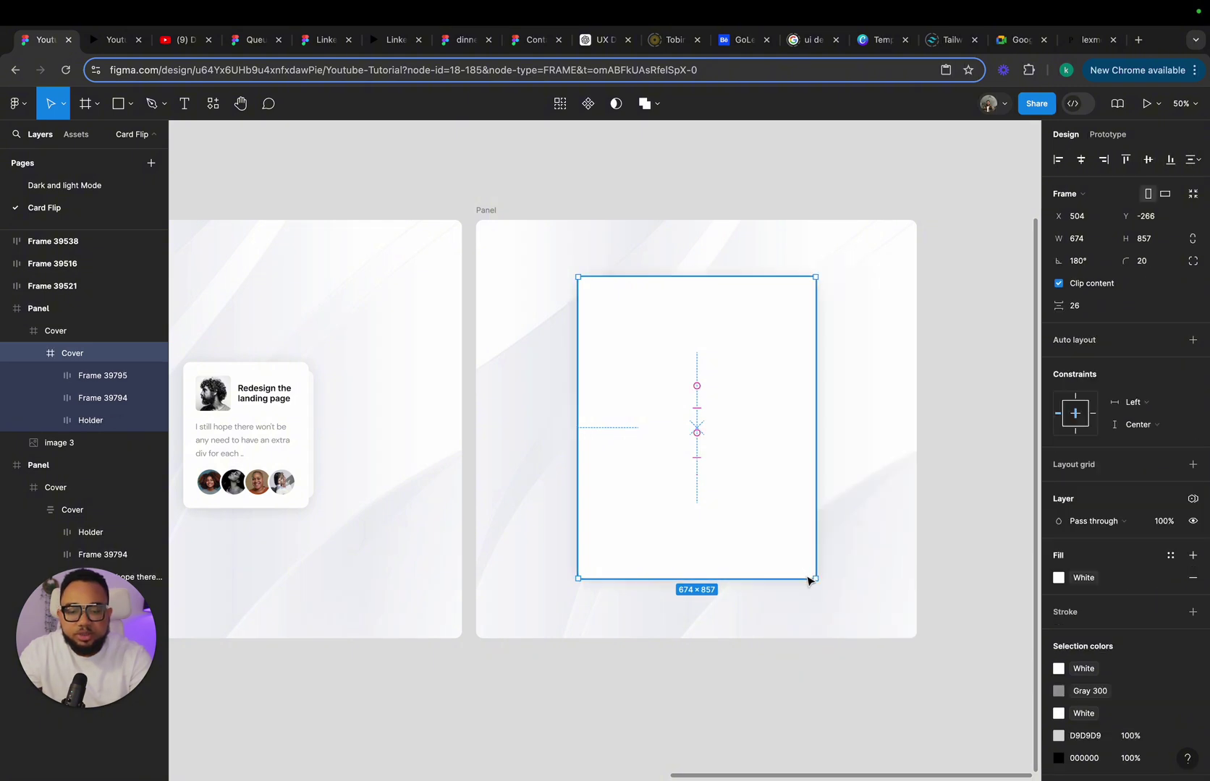
Paste a copy of user list Frame 39538 into the right panel's inner Cover frame
scroll(796, 651, "down", 5)
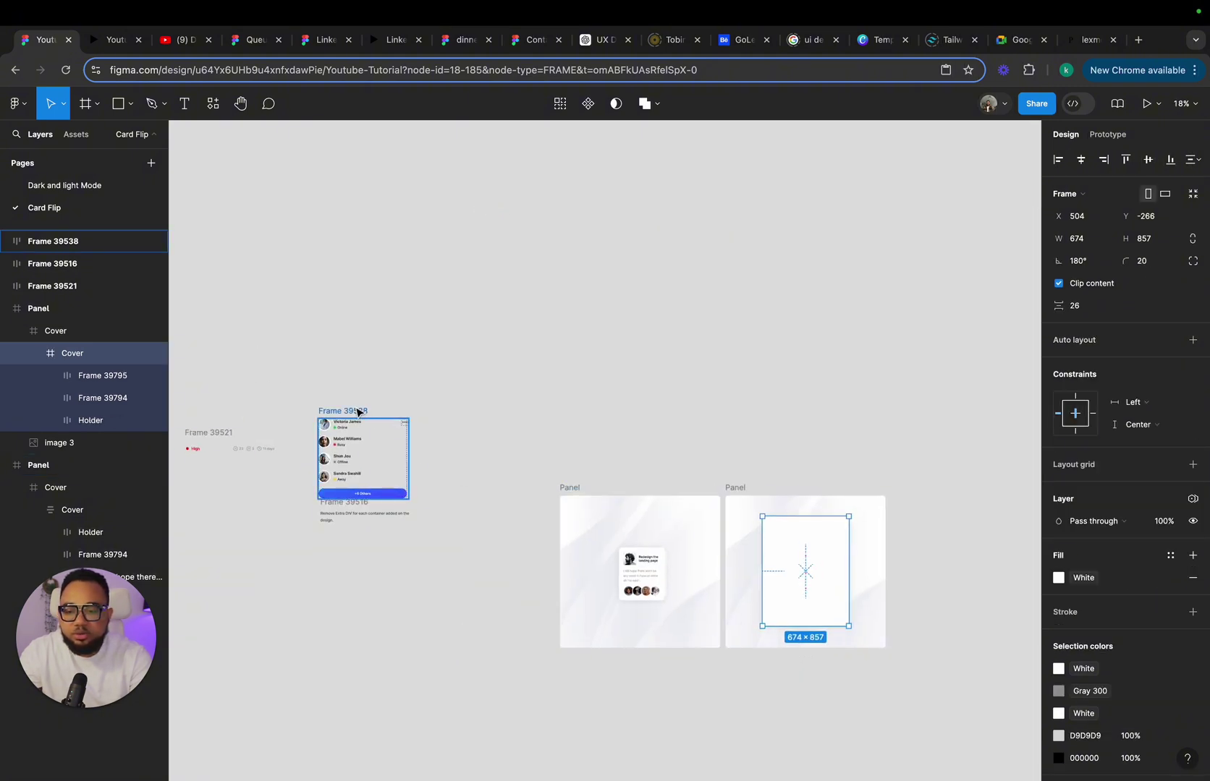
left_click_drag(357, 413, 746, 379)
scroll(746, 380, "up", 3)
scroll(570, 323, "right", 3)
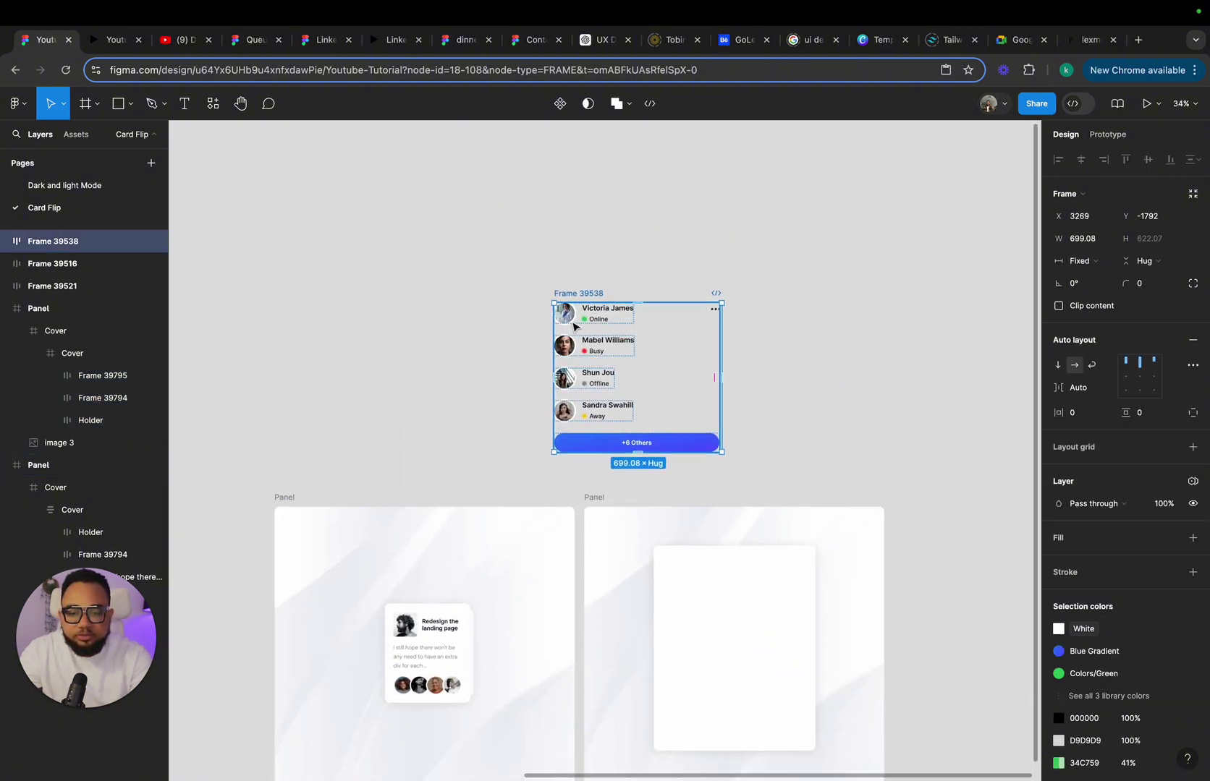
left_click_drag(570, 322, 683, 564)
key("super+z")
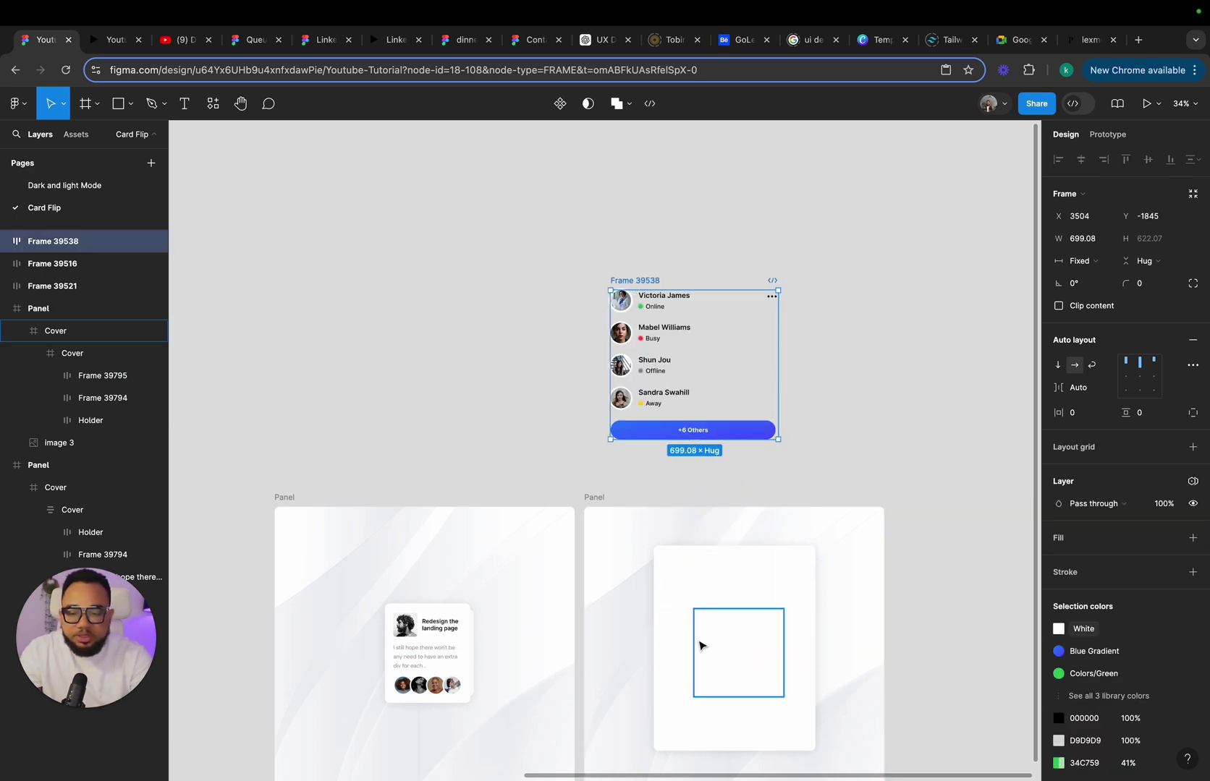
left_click(679, 580)
key("super+v")
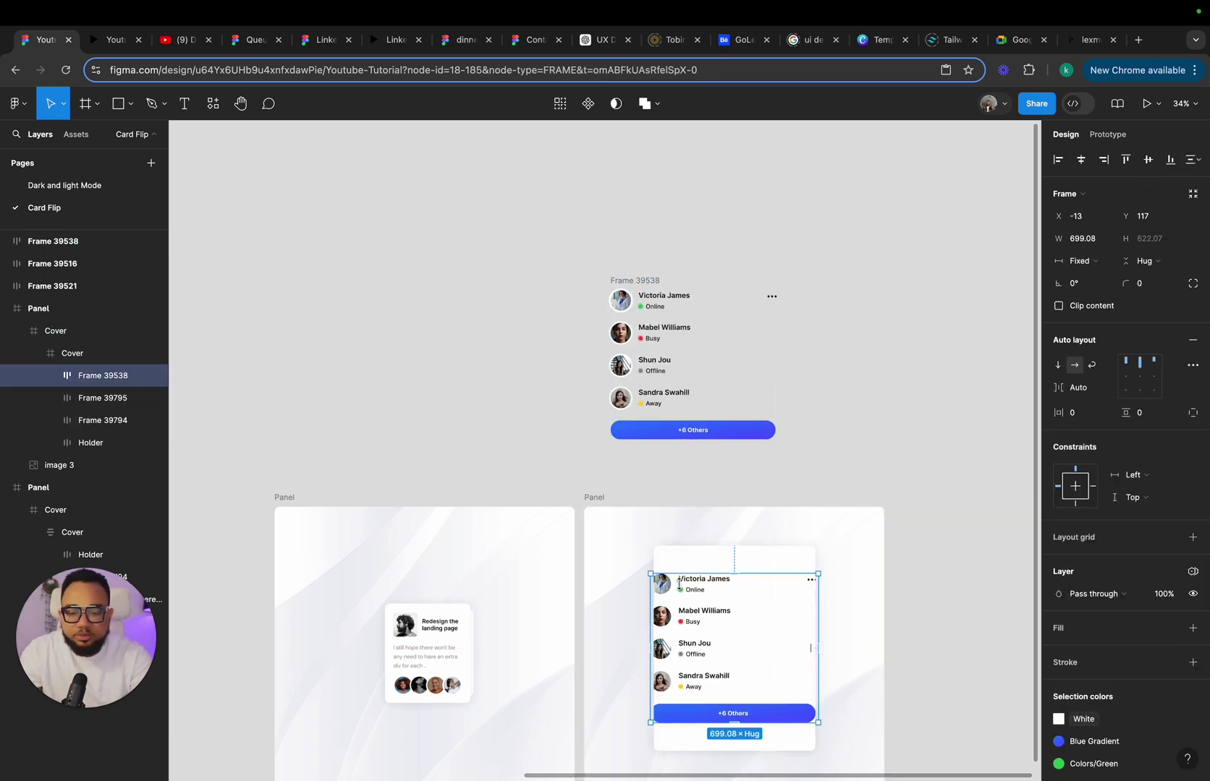
scroll(678, 581, "up", 5)
scroll(651, 434, "down", 4)
Enlarge the Cover card on its left, right, top and bottom edges to fit the list
left_click(638, 358)
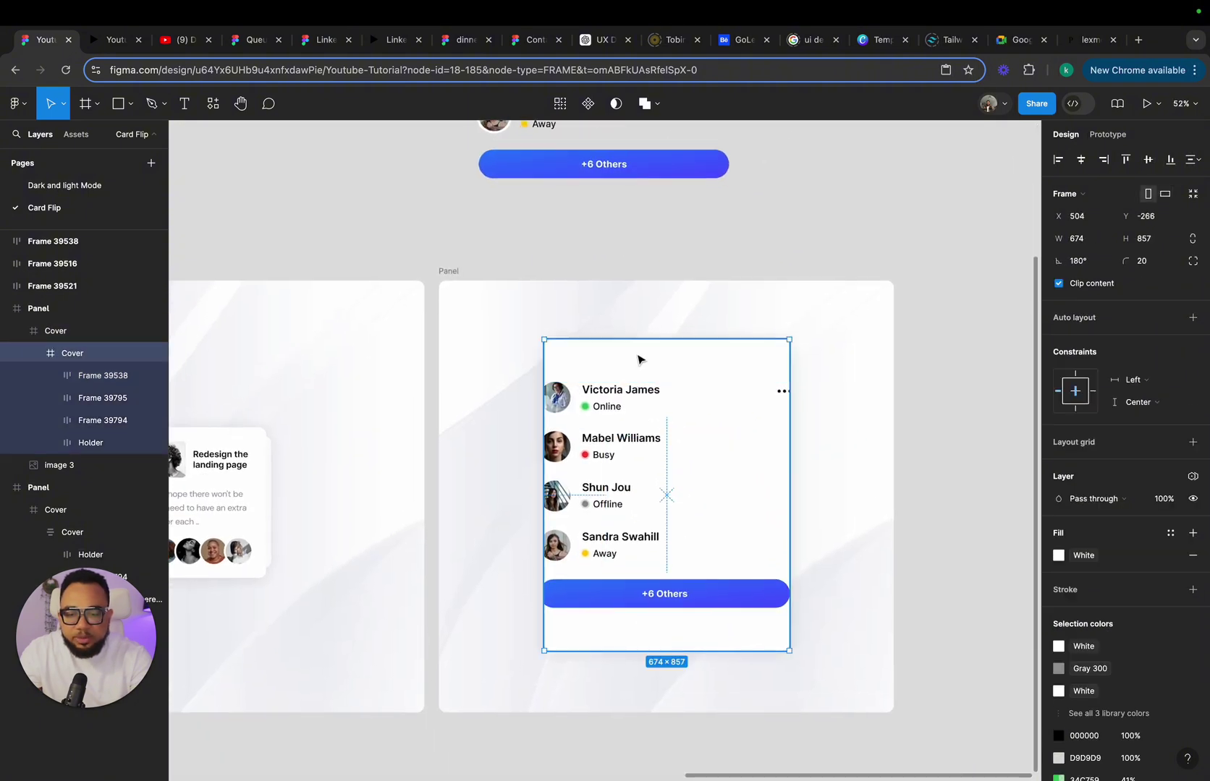
left_click_drag(544, 361, 521, 363)
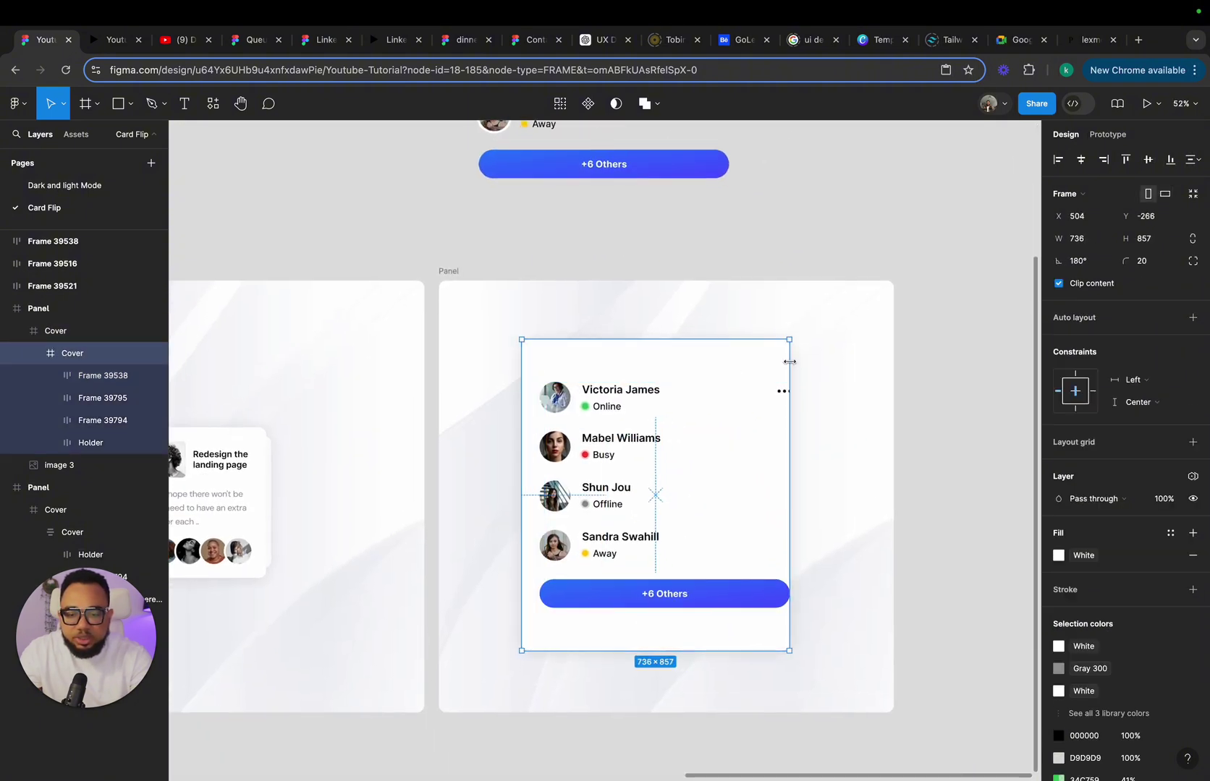
left_click_drag(789, 359, 820, 360)
left_click_drag(724, 342, 723, 321)
left_click_drag(721, 651, 724, 669)
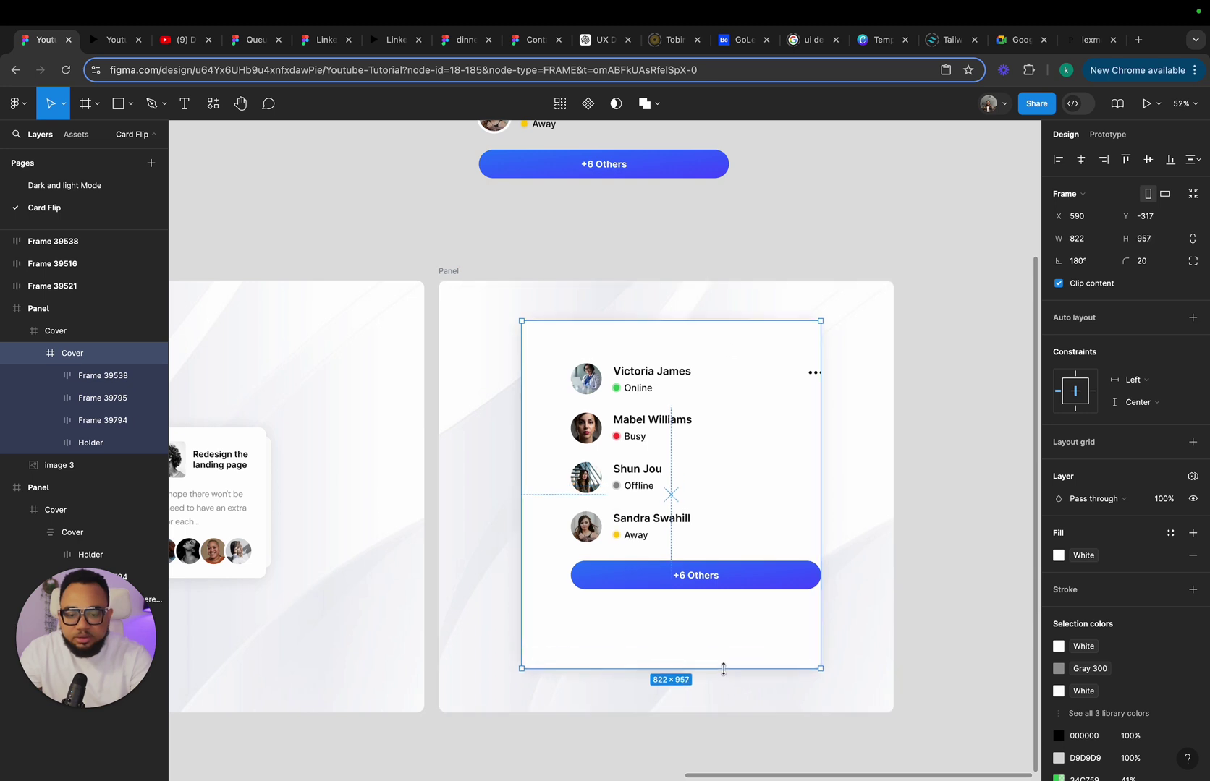
Centre the user list horizontally in the card, then narrow the card from the left
left_click(724, 528)
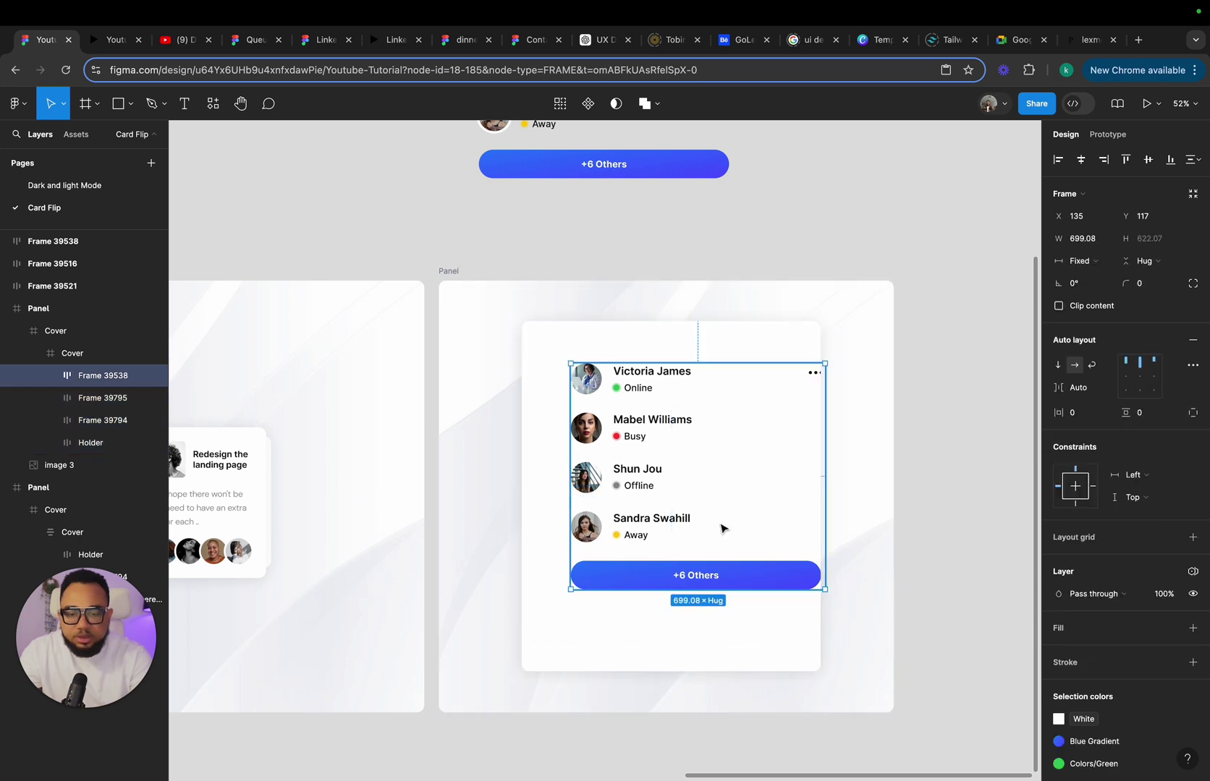
left_click(1082, 160)
left_click_drag(634, 501, 629, 476)
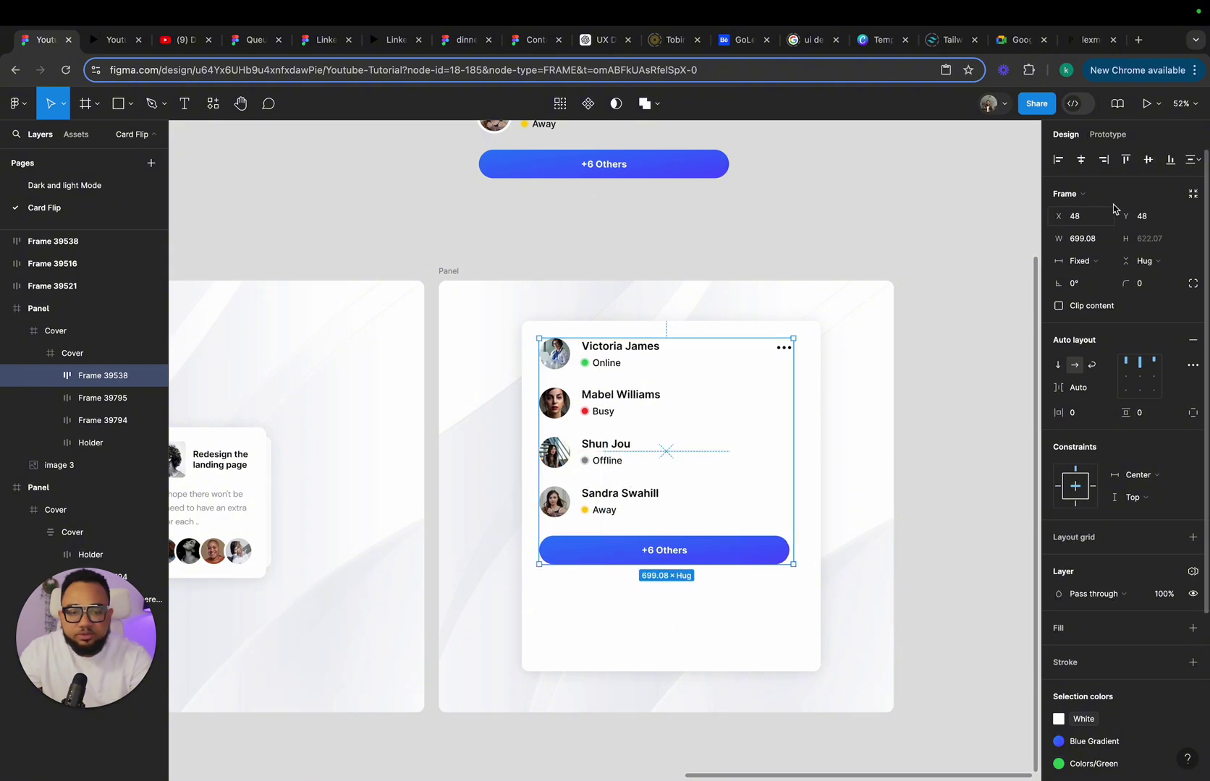
left_click(1080, 160)
left_click(528, 456)
left_click_drag(519, 456, 536, 456)
Delete the loose original user list Frame 39538
left_click(659, 254)
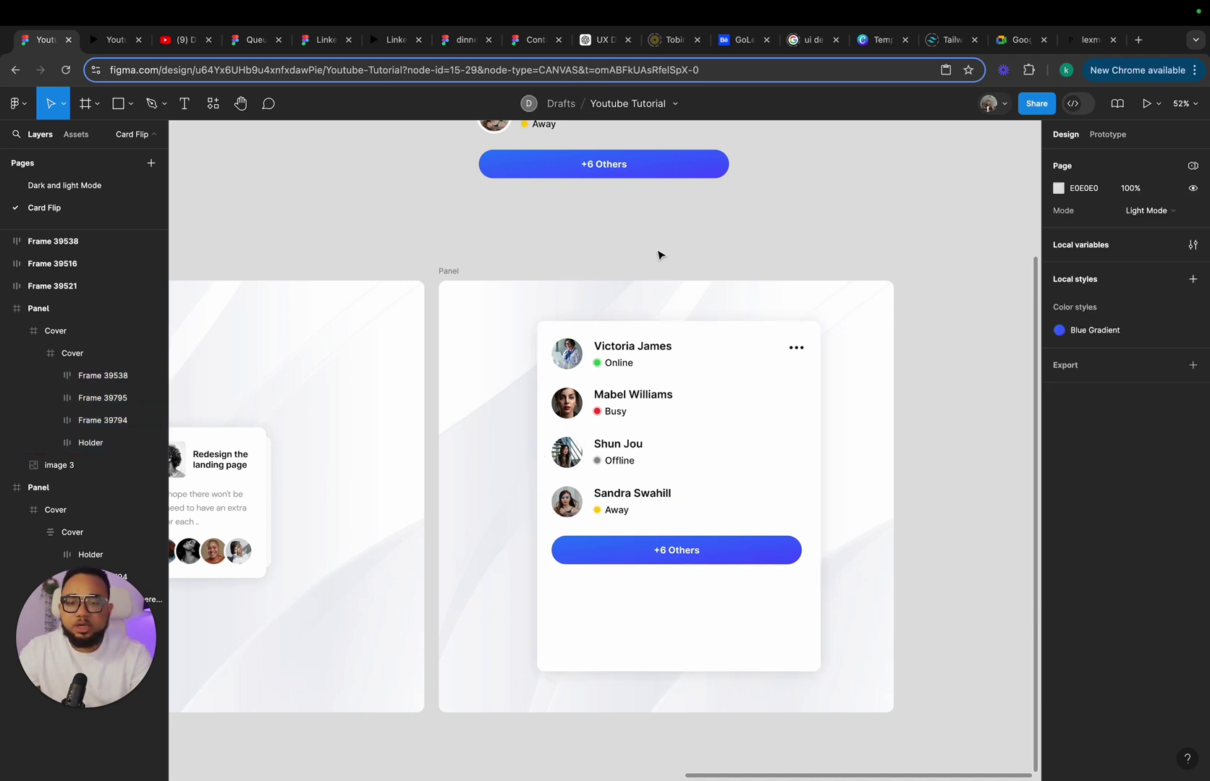
scroll(672, 273, "down", 2)
scroll(694, 243, "left", 5)
scroll(694, 243, "up", 4)
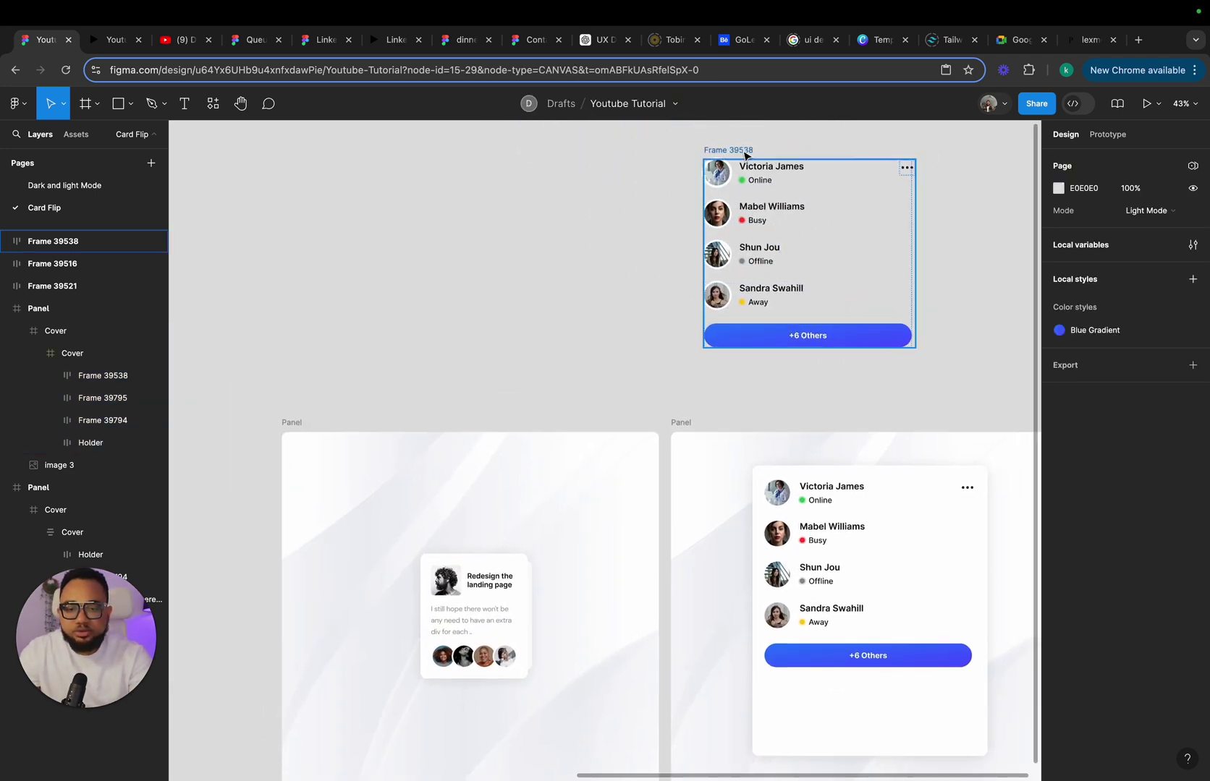
left_click(795, 176)
key("Delete")
Paste the task description into the card below +6 Others and centre it horizontally
scroll(737, 156, "down", 2)
scroll(427, 348, "left", 10)
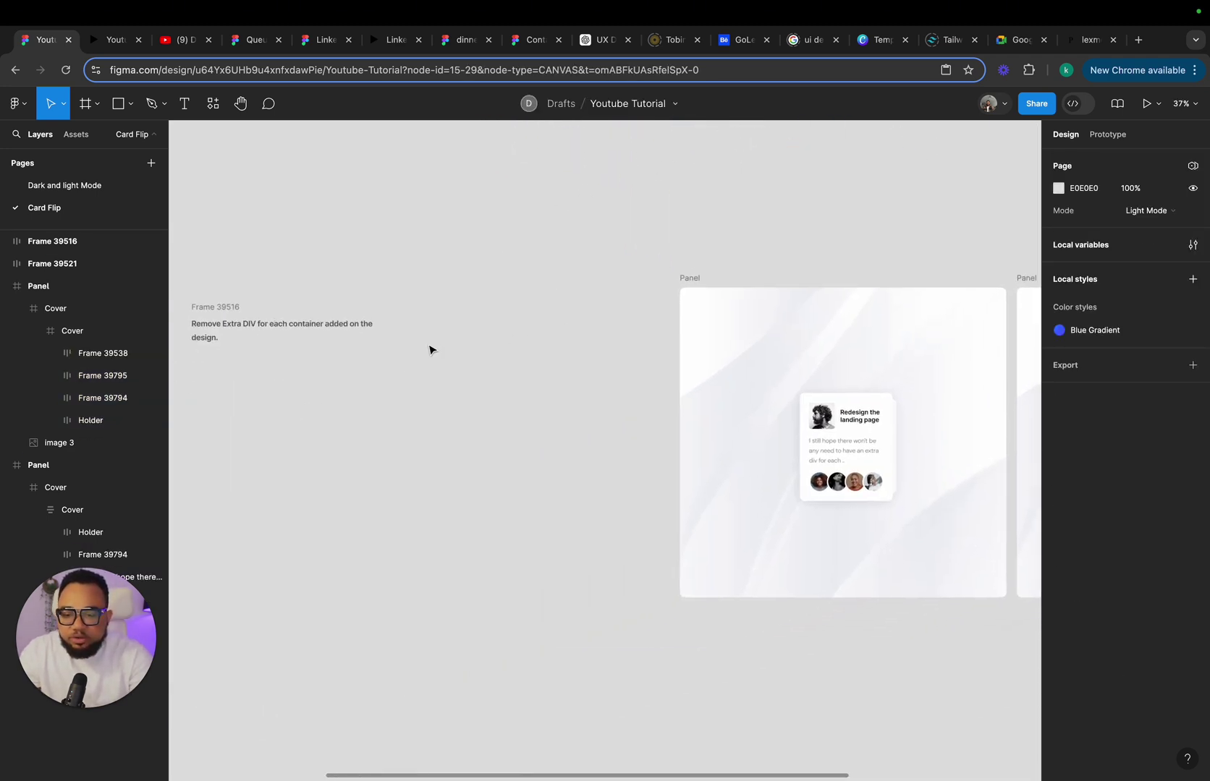
left_click(513, 376)
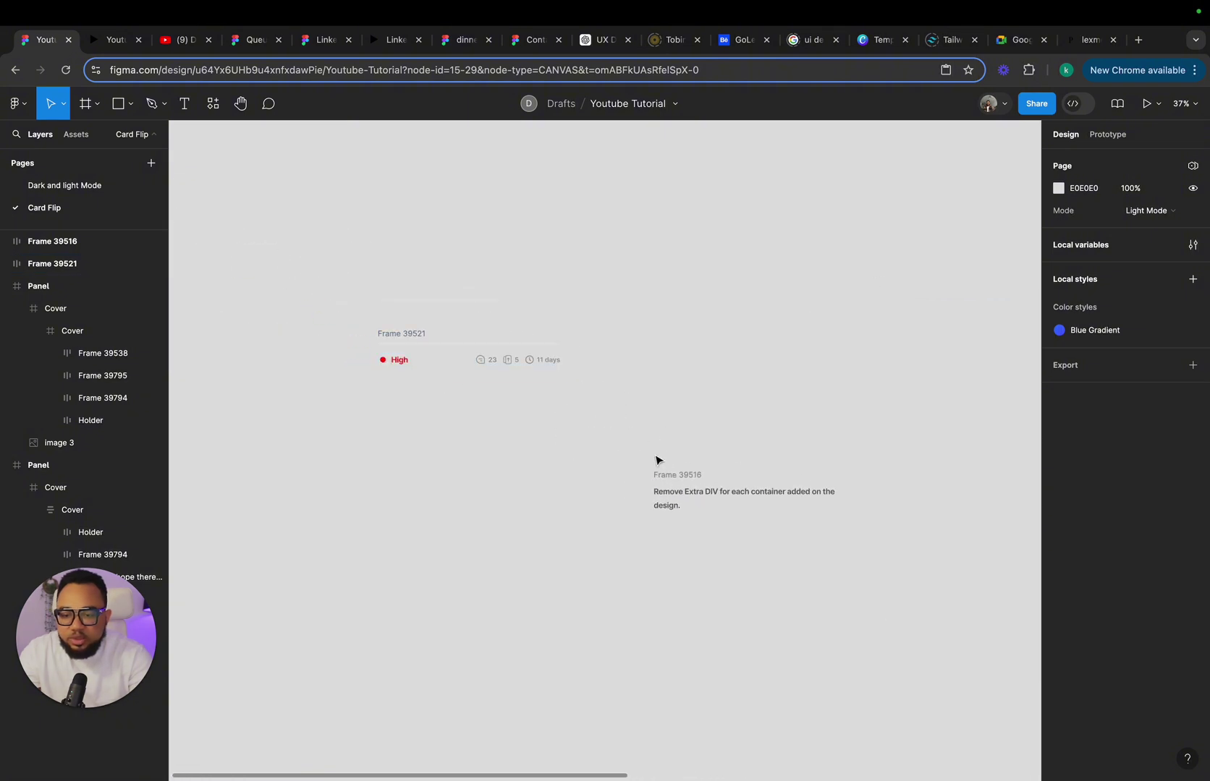
left_click(663, 477)
left_click_drag(668, 482, 536, 568)
left_click(537, 453)
left_click(538, 454)
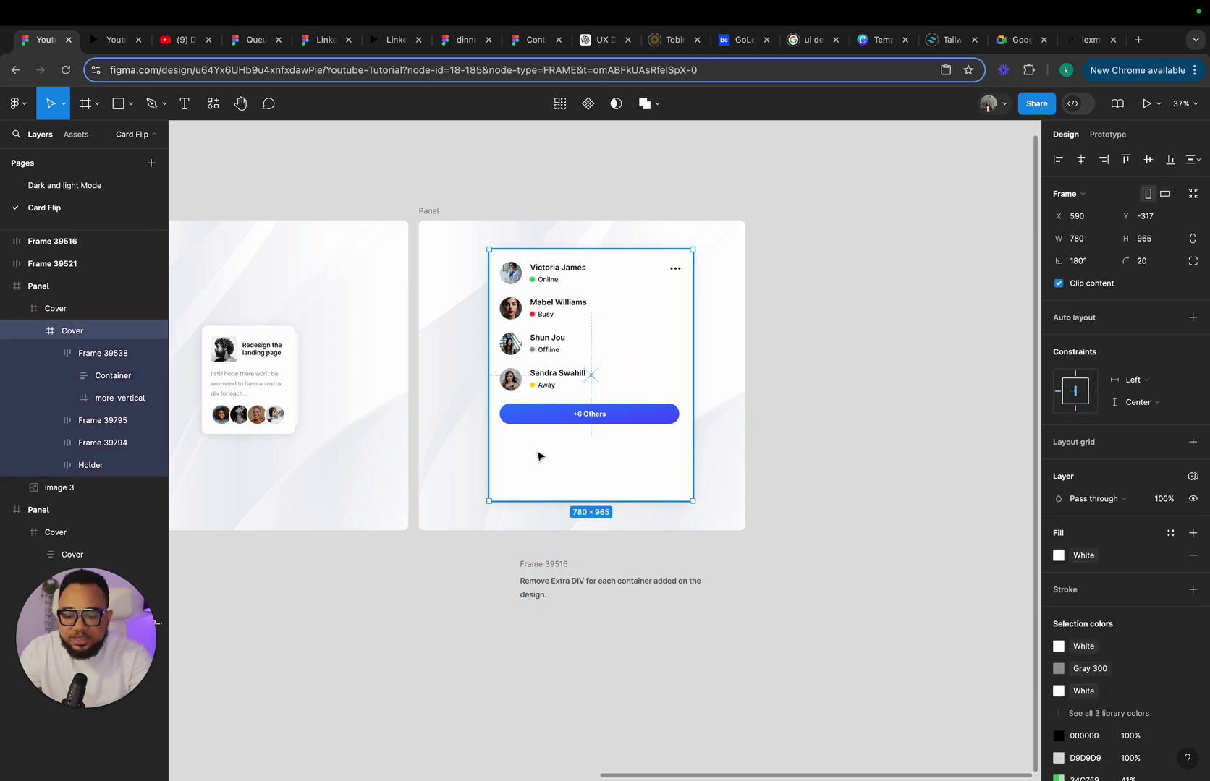
key("ctrl+v")
left_click_drag(565, 376, 554, 446)
left_click(1076, 165)
Paste the High priority row Frame 39521 into the card beneath the description
scroll(496, 319, "left", 10)
scroll(497, 318, "up", 5)
left_click(327, 235)
scroll(358, 528, "up", 6)
scroll(359, 528, "left", 6)
scroll(680, 480, "left", 6)
scroll(680, 481, "down", 3)
left_click(794, 410)
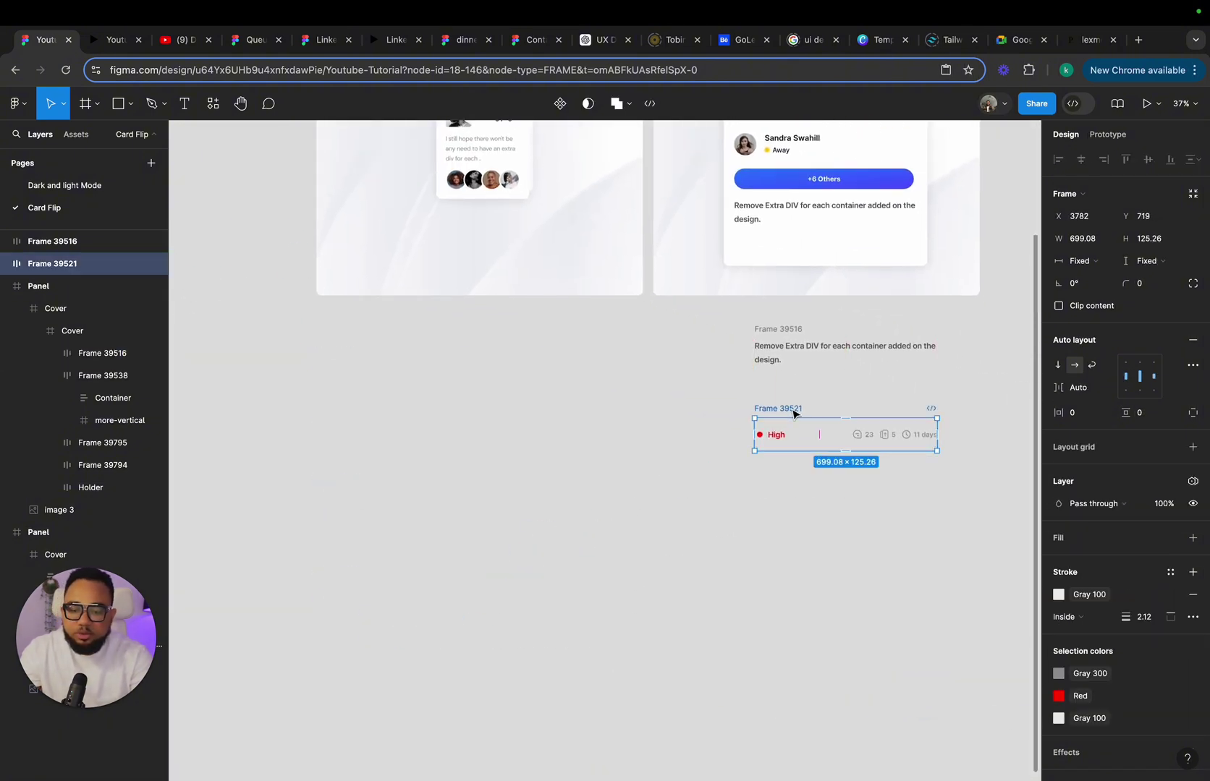
scroll(794, 414, "up", 3)
scroll(793, 413, "right", 2)
left_click(741, 376)
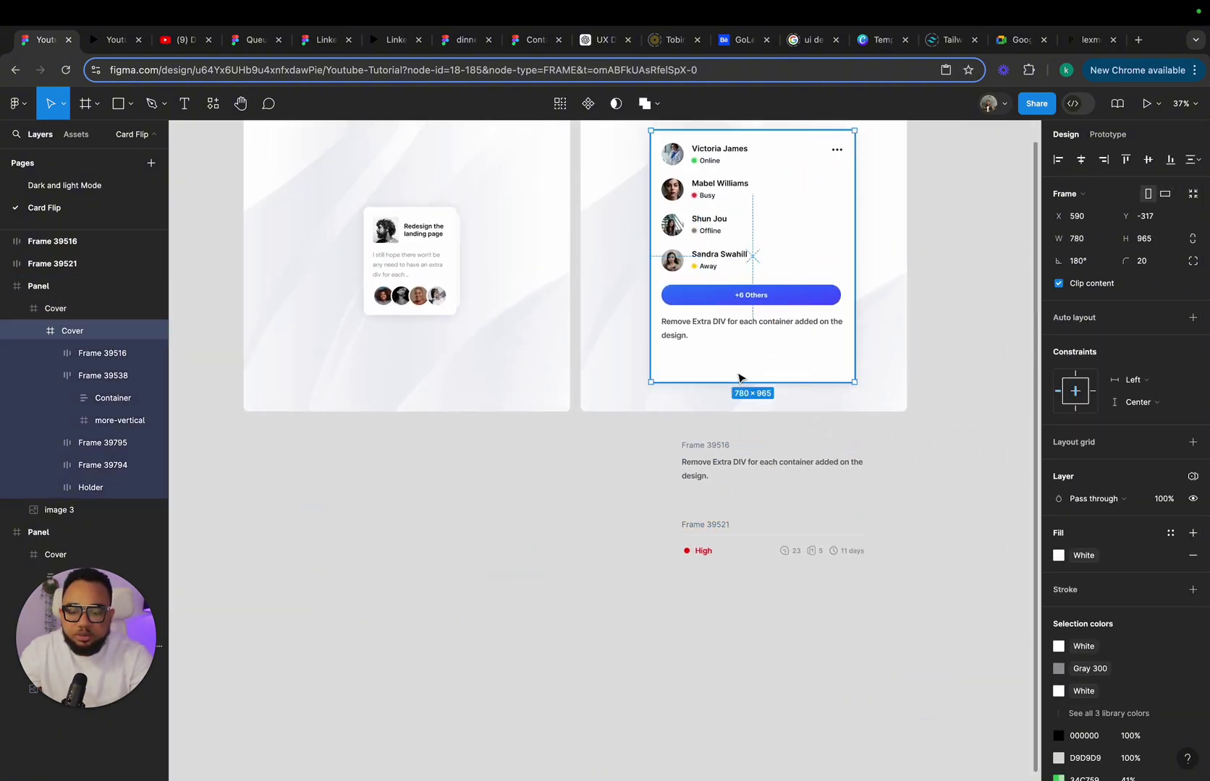
key("ctrl+v")
scroll(757, 271, "up", 5)
left_click_drag(786, 252, 719, 417)
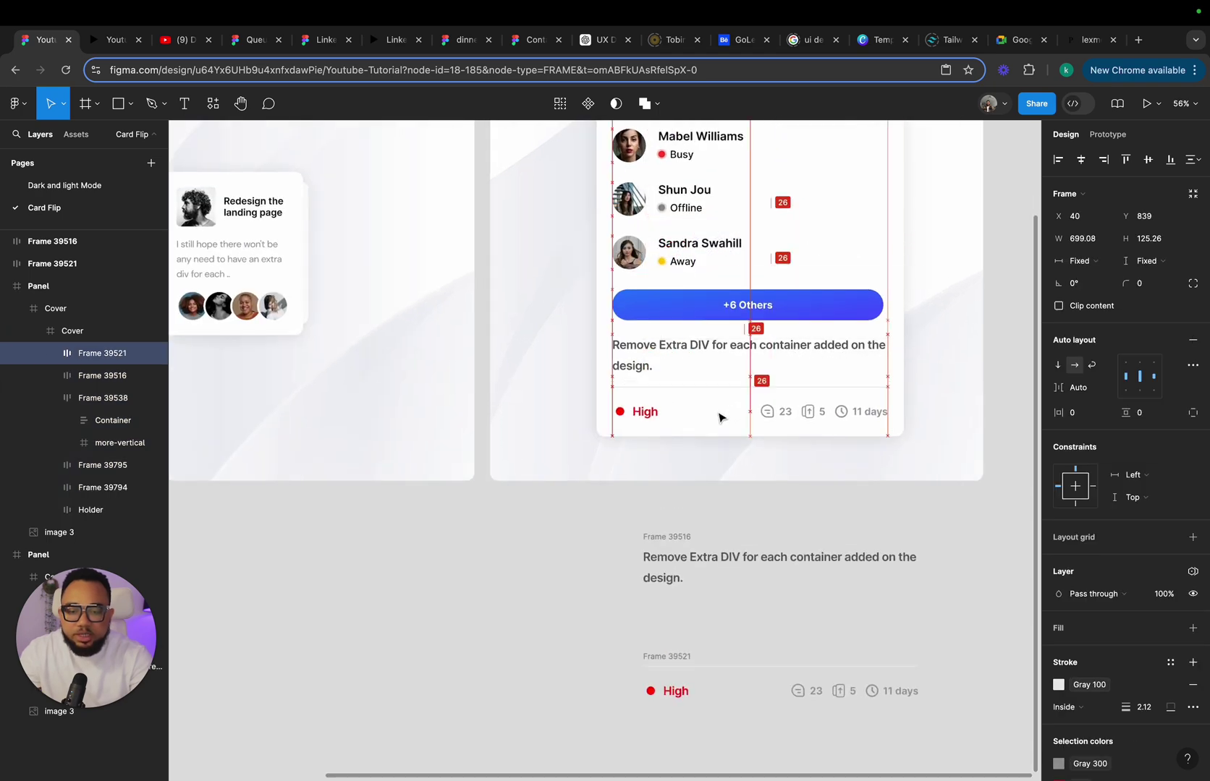
Marquee-select and delete the loose original description and High priority frames
left_click(696, 614)
left_click_drag(614, 510, 919, 778)
key("Delete")
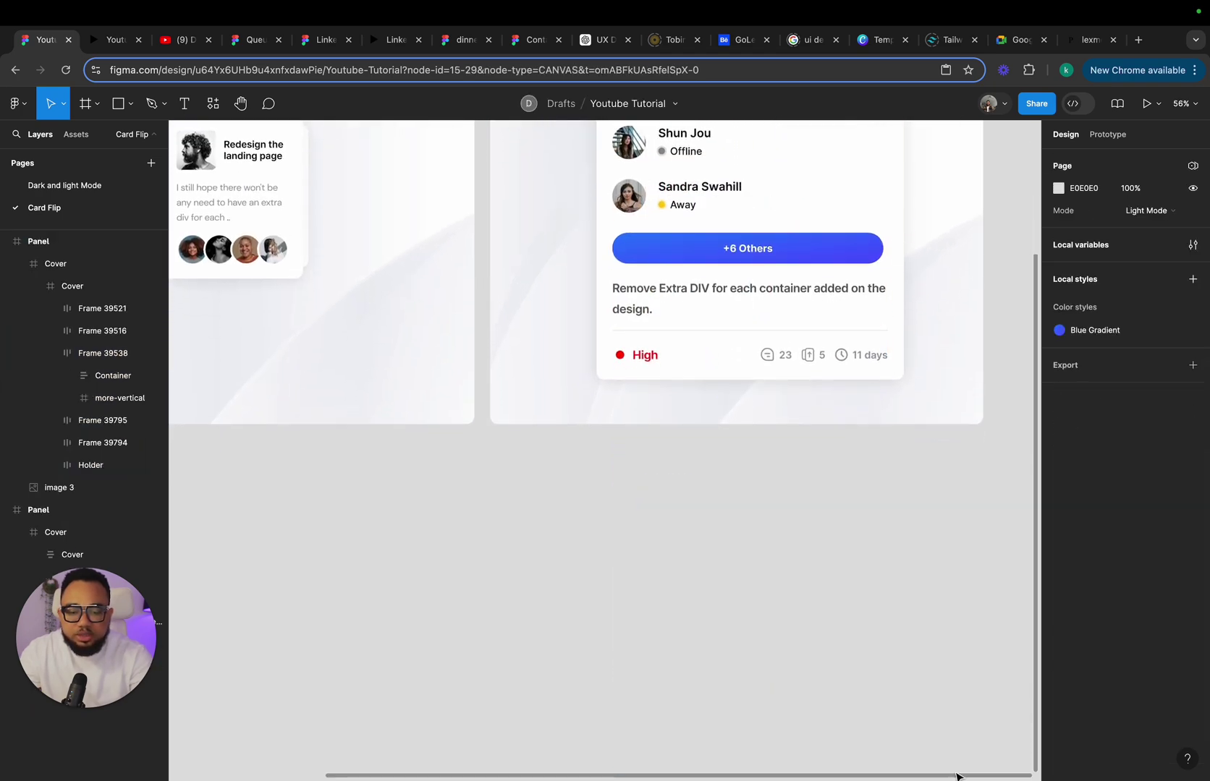
scroll(917, 631, "up", 5)
scroll(918, 631, "up", 1)
left_click(831, 397)
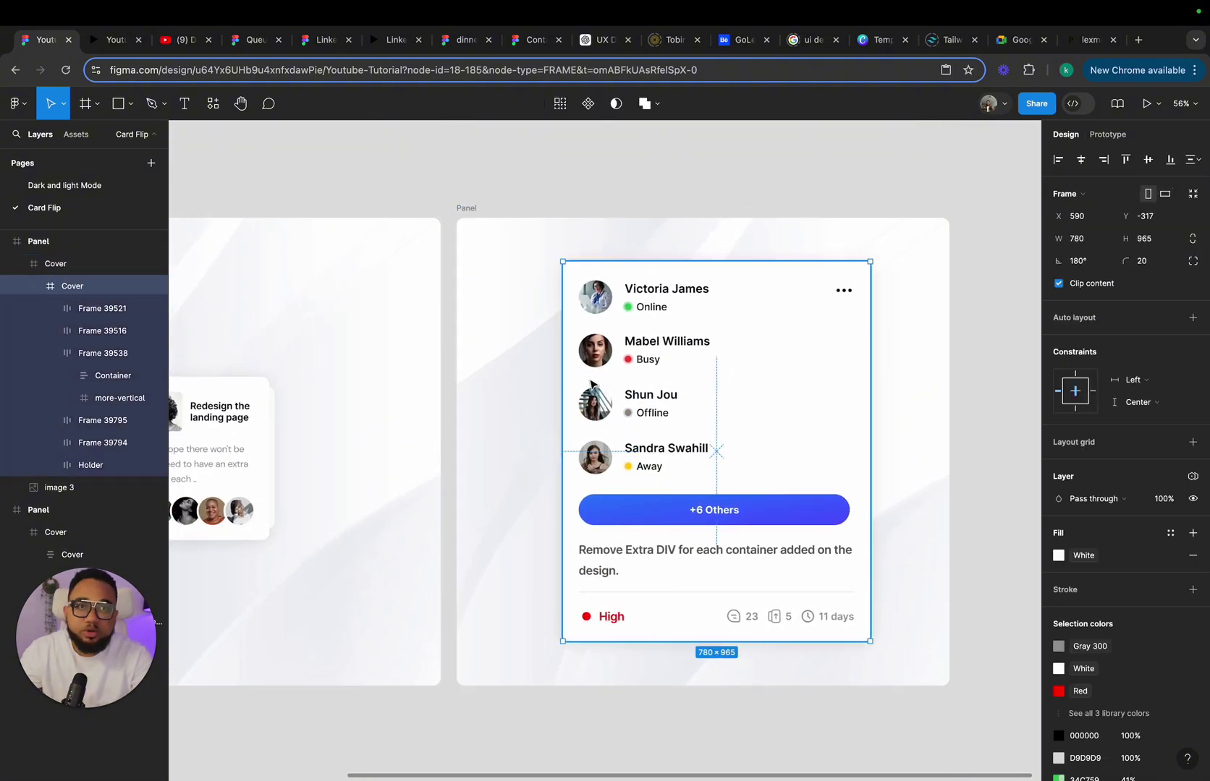
scroll(786, 364, "left", 4)
Link the small card's content frame to the larger card's Panel on click
scroll(758, 367, "left", 2)
left_click(338, 388)
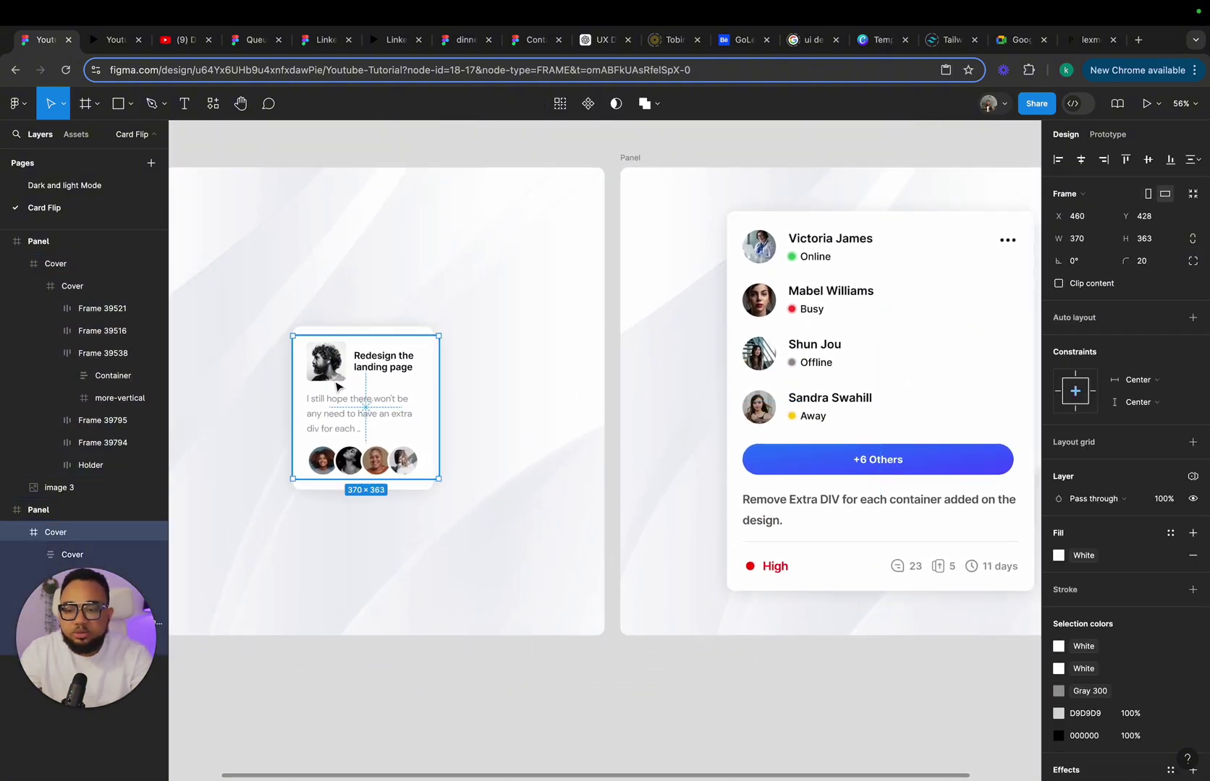
double_click(337, 387)
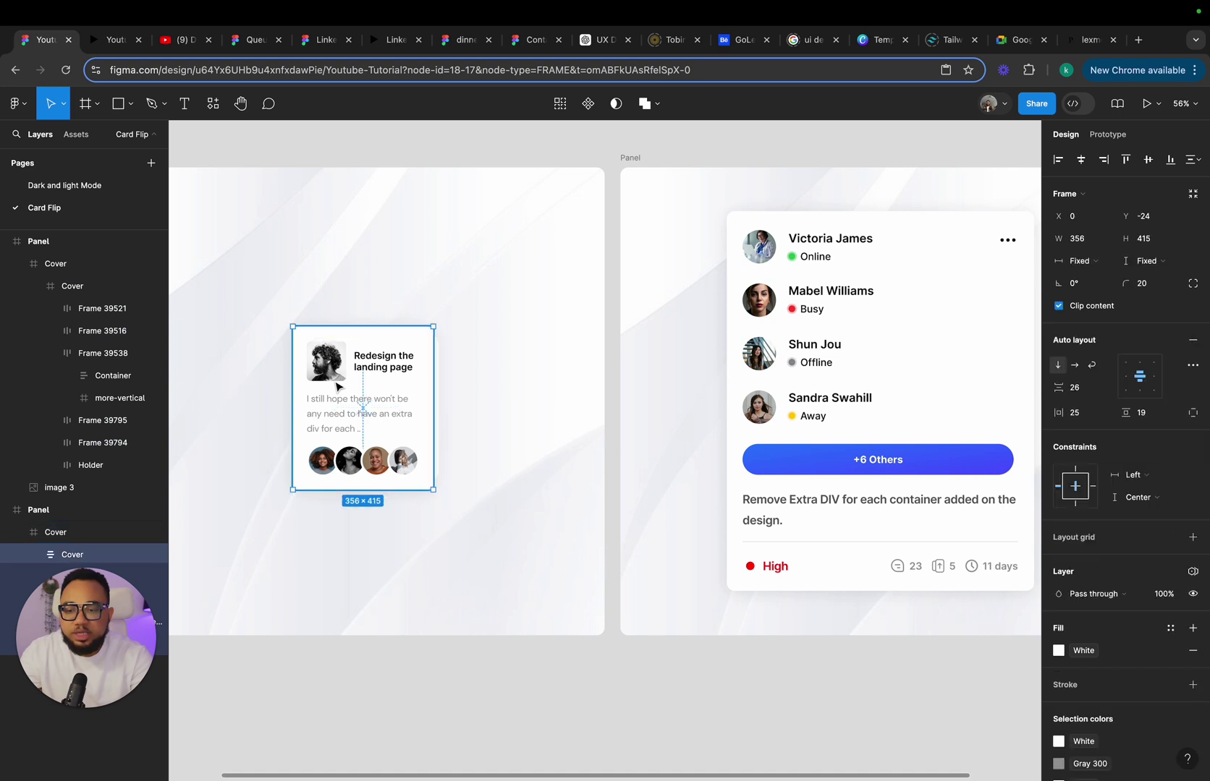
left_click(1100, 138)
left_click_drag(433, 409, 790, 391)
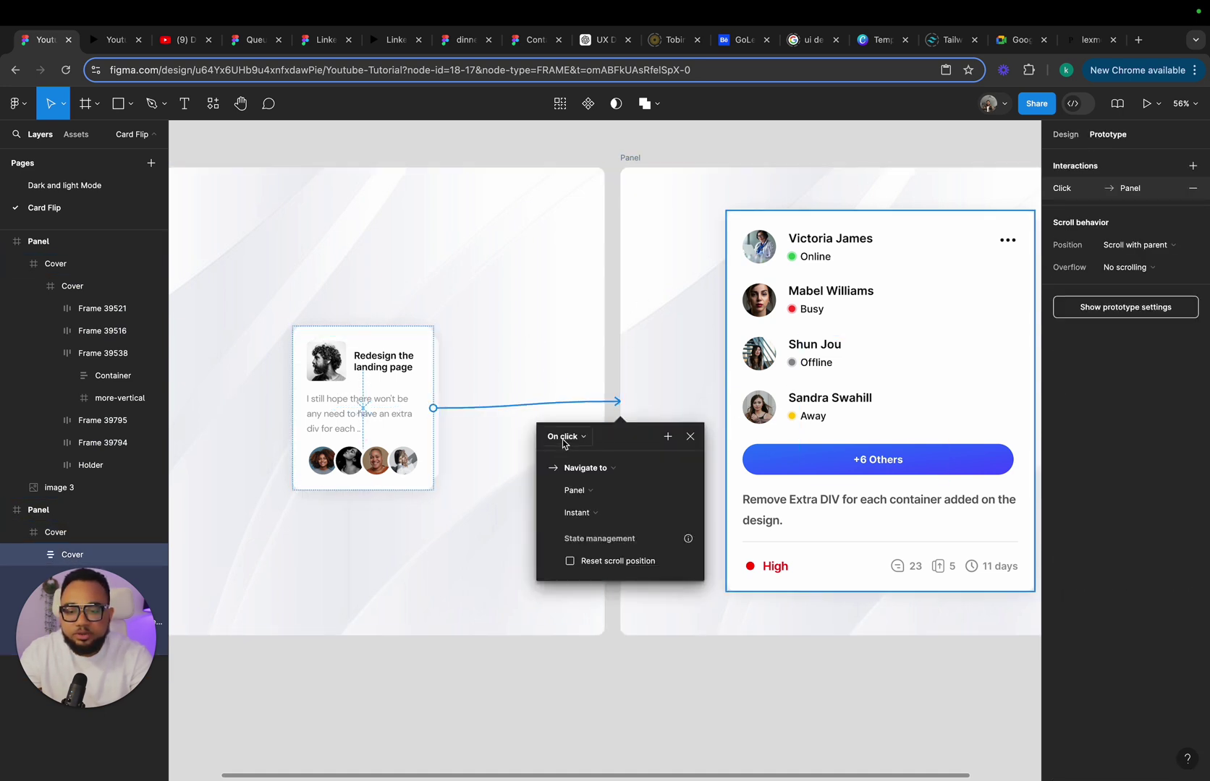
Use Smart animate with Gentle easing, and link the larger card back to the left Panel
left_click(579, 512)
left_click(585, 544)
left_click(590, 536)
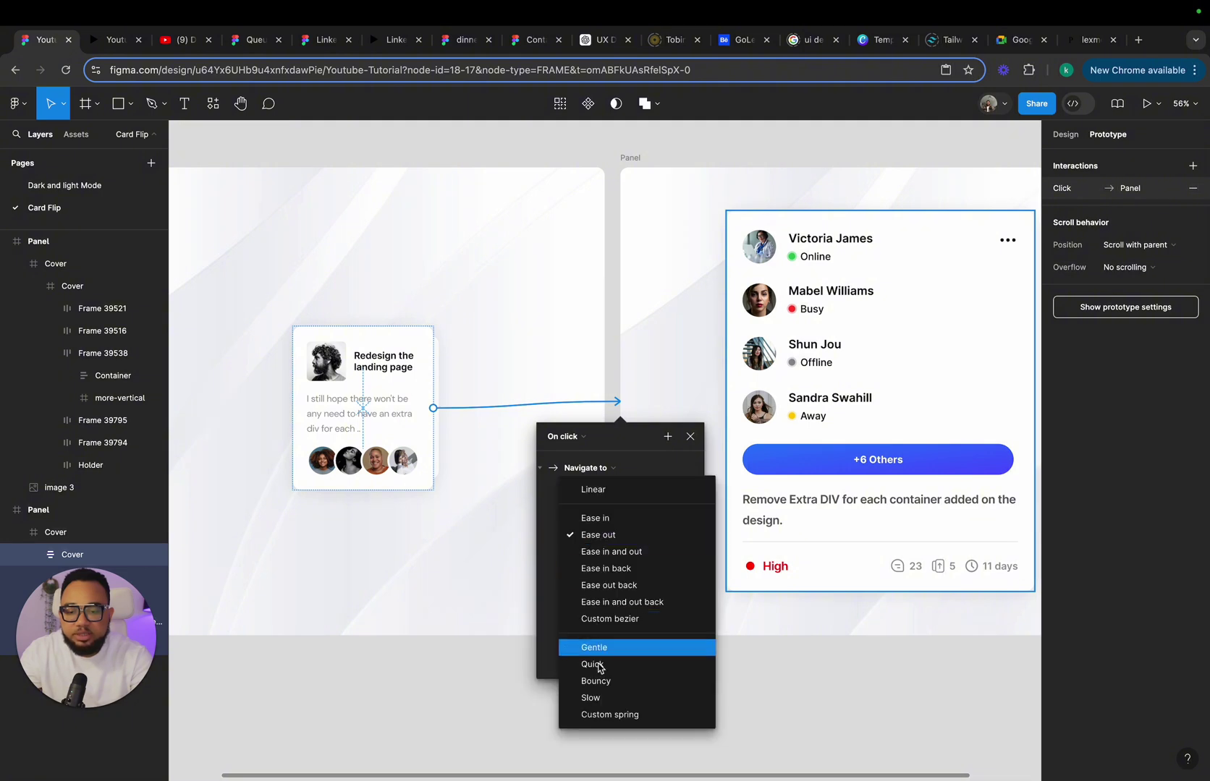
left_click(605, 652)
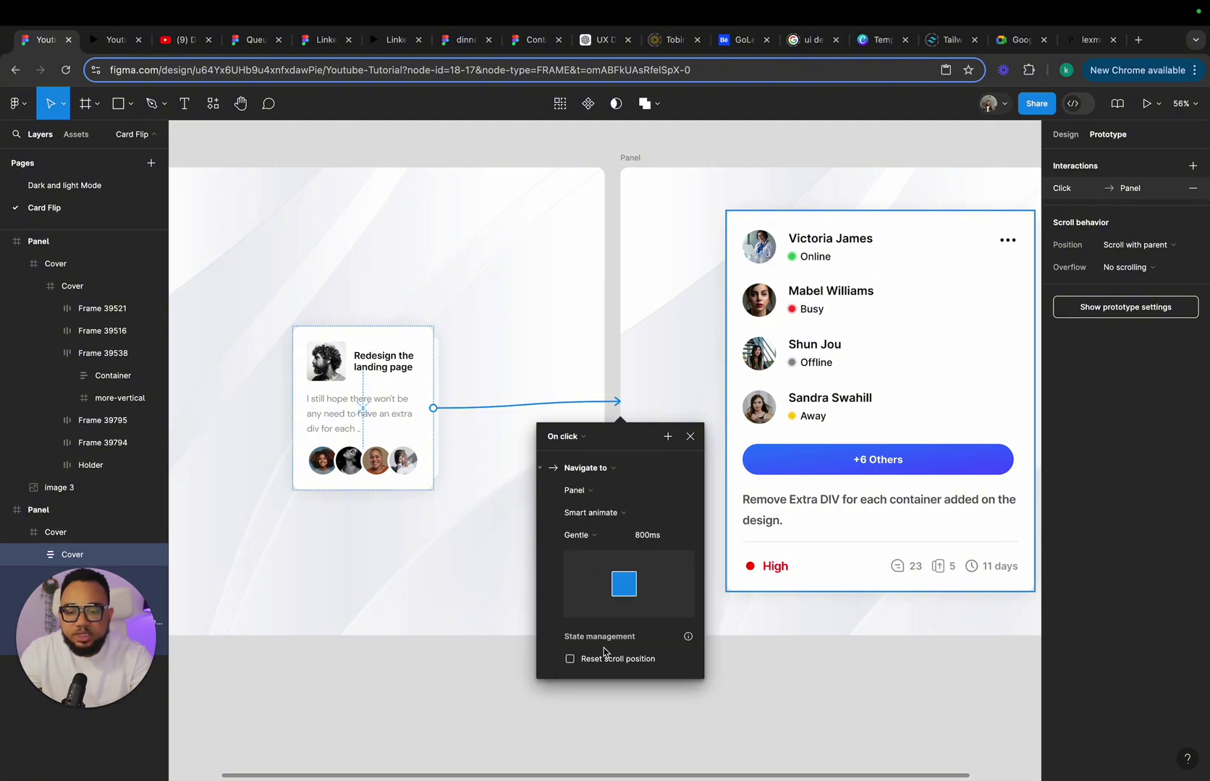
left_click(692, 437)
left_click(753, 414)
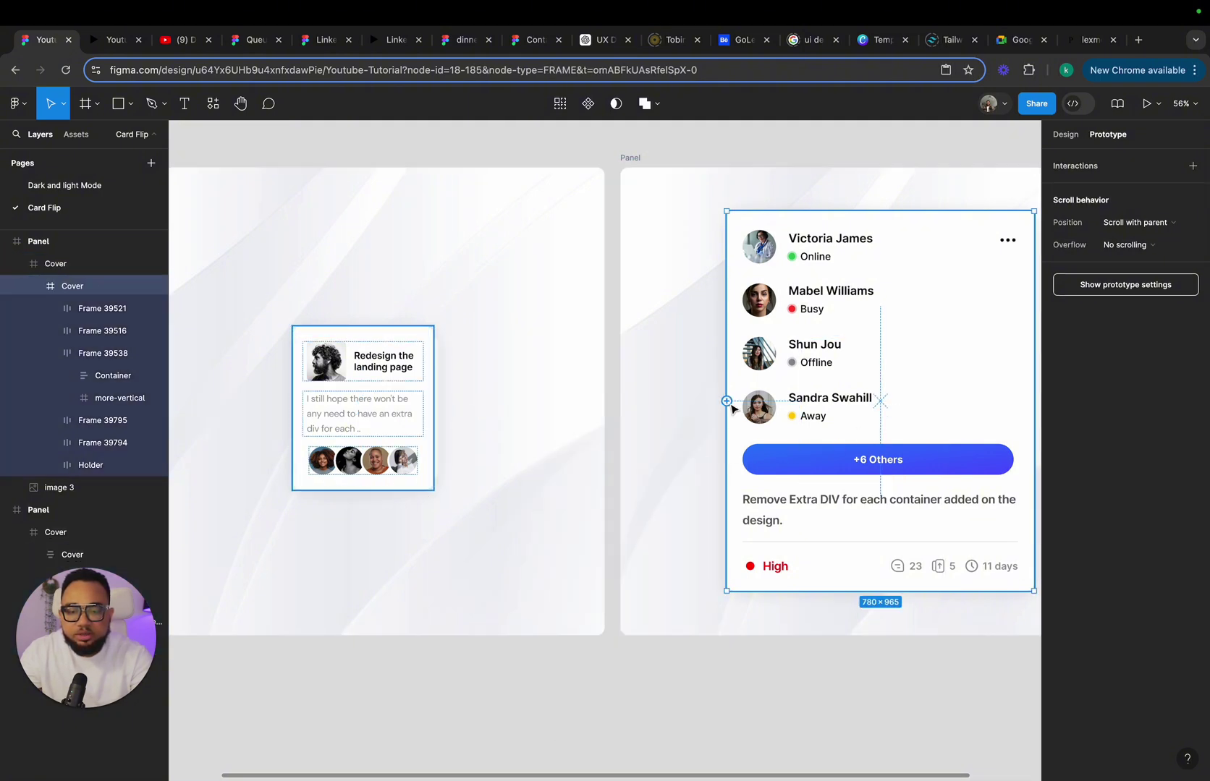
left_click_drag(727, 401, 521, 426)
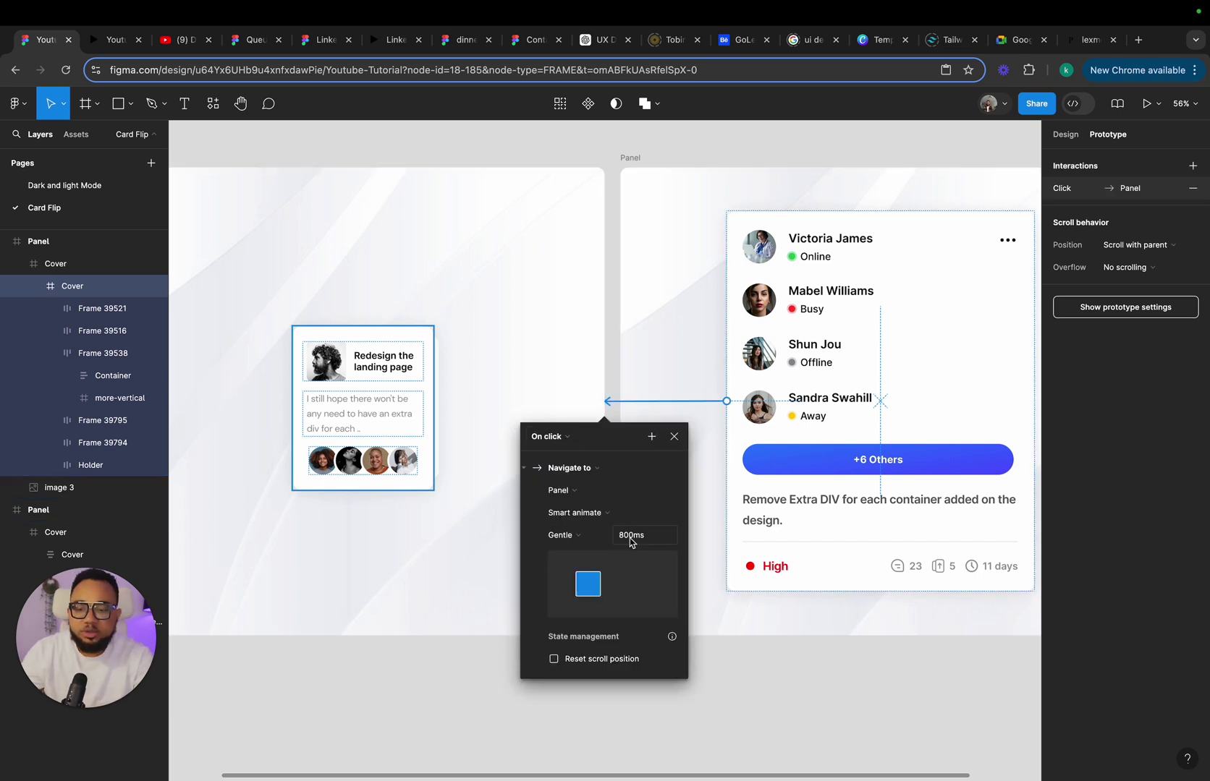
Open the prototype preview scaled to Fit width and height
left_click(1064, 134)
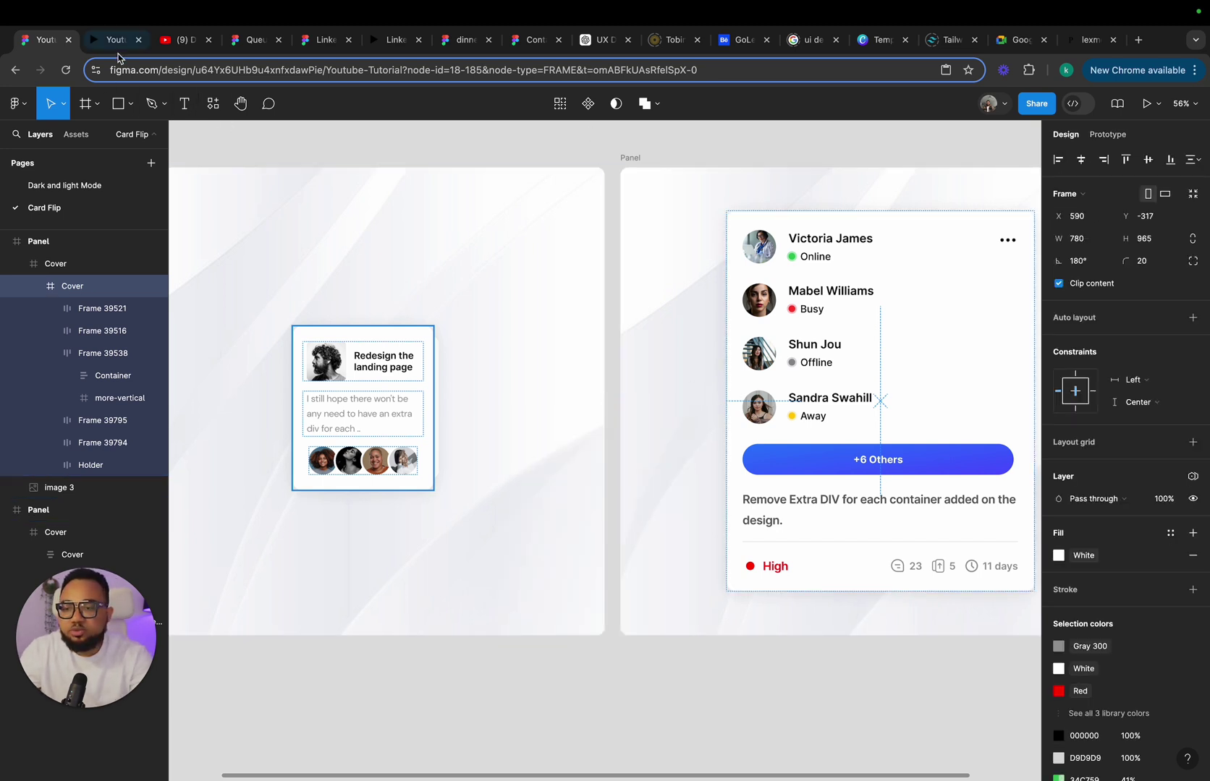
left_click(119, 48)
left_click(1119, 318)
left_click(1159, 103)
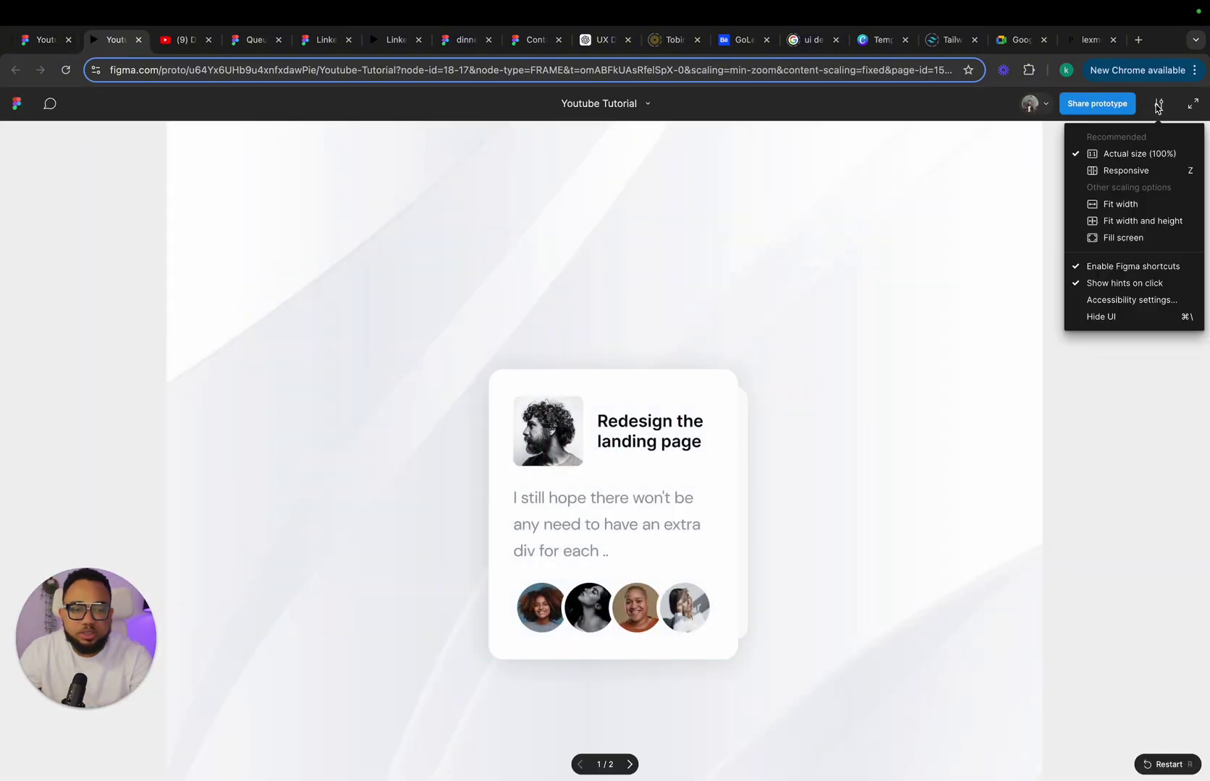
left_click(1143, 220)
Flip between the small card and the user-list card twice to test the interaction
left_click(937, 384)
left_click(649, 456)
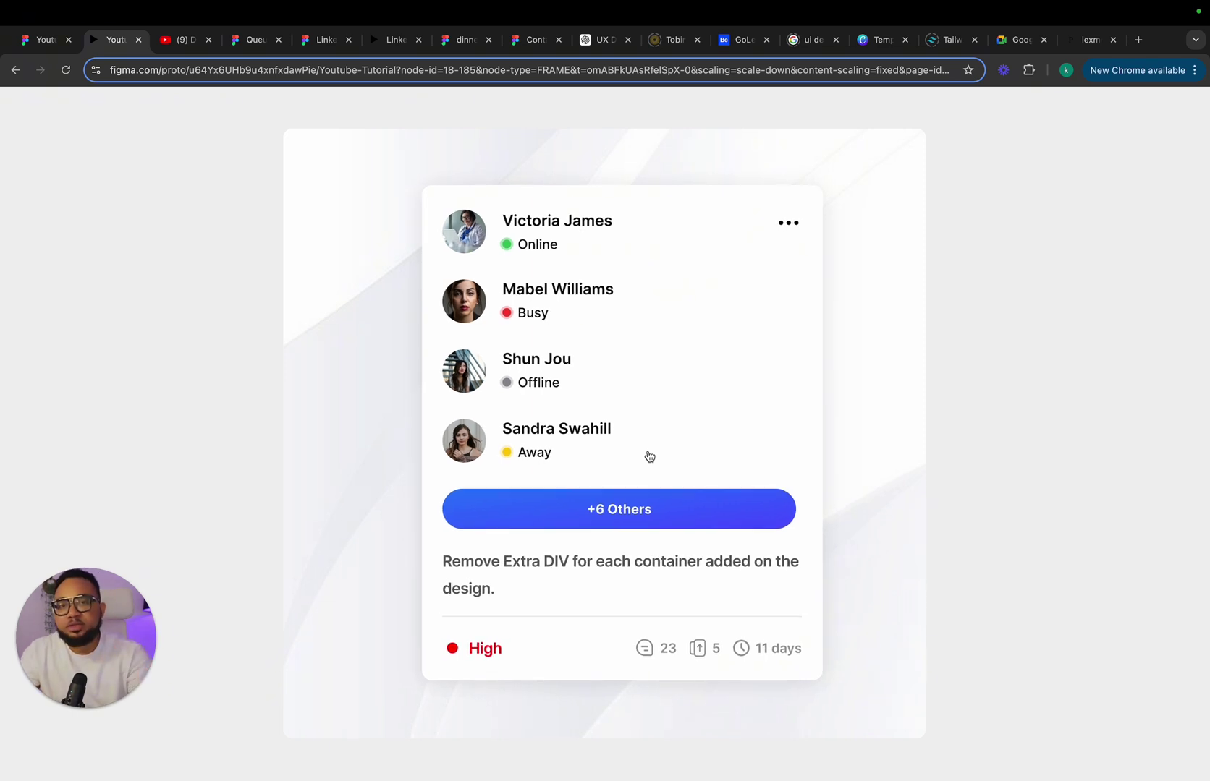
left_click(649, 456)
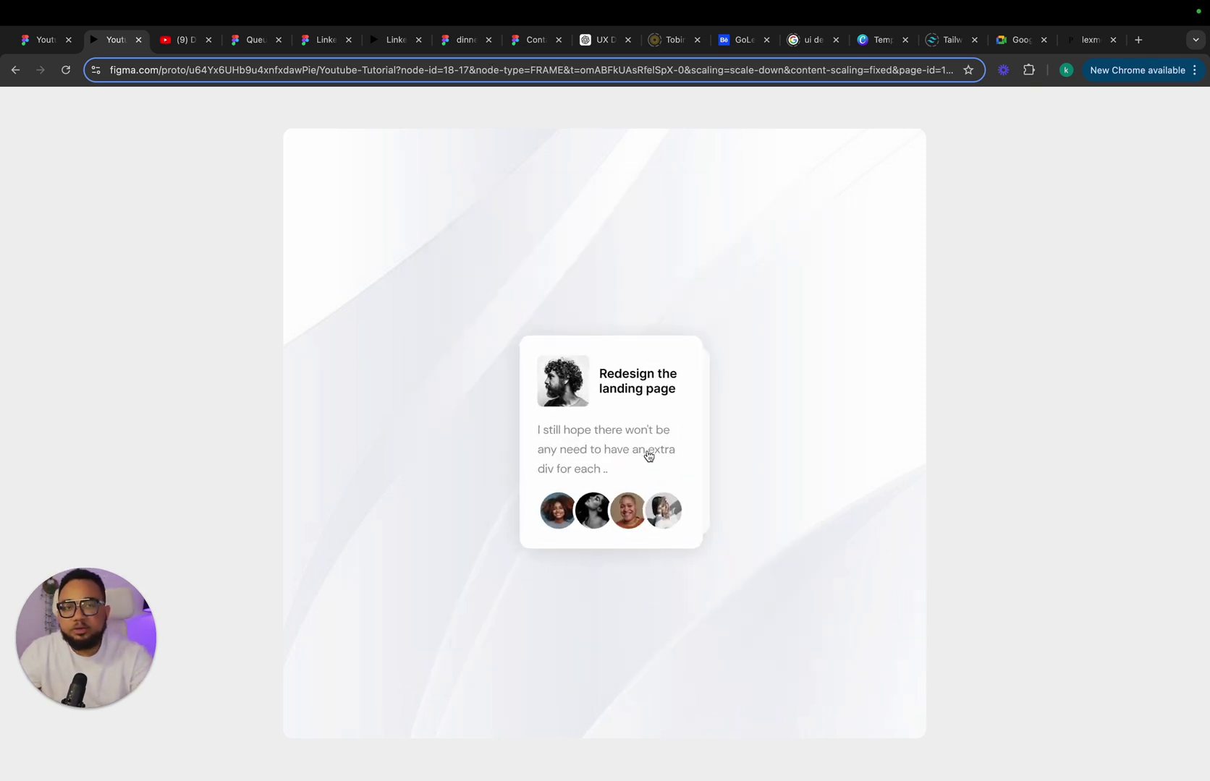
left_click(649, 456)
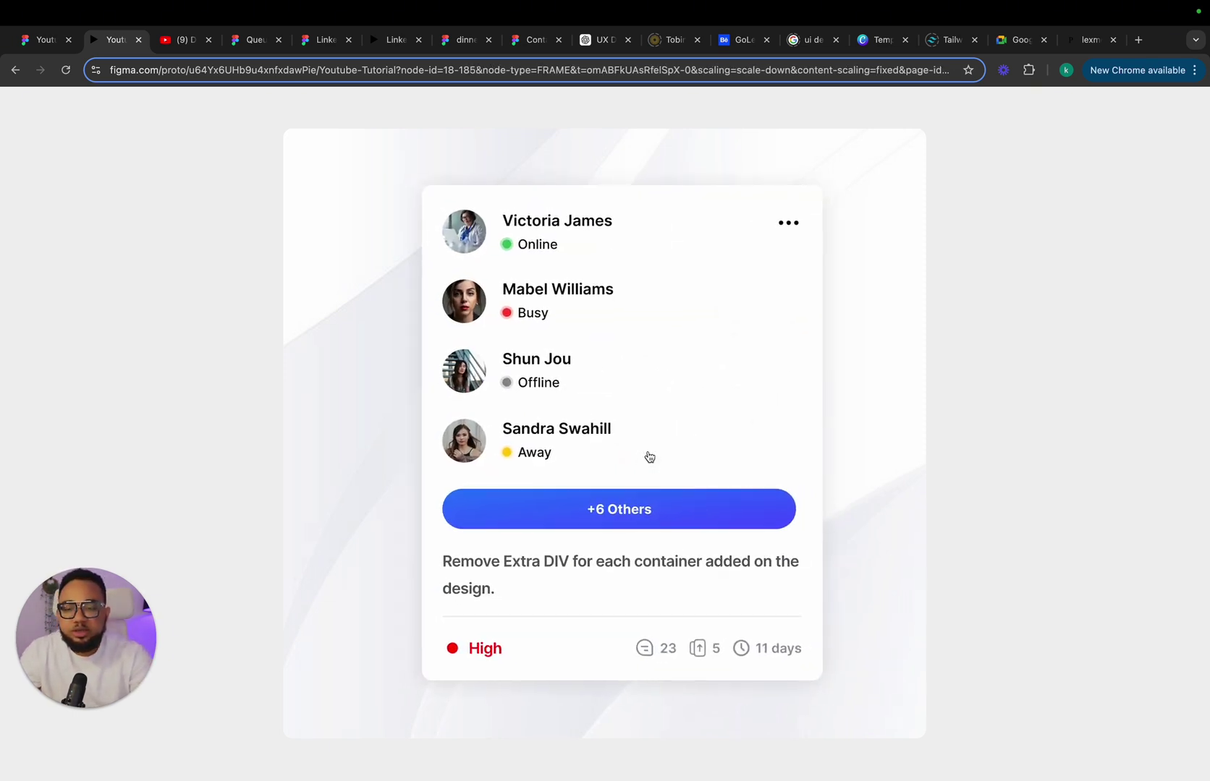
left_click(649, 456)
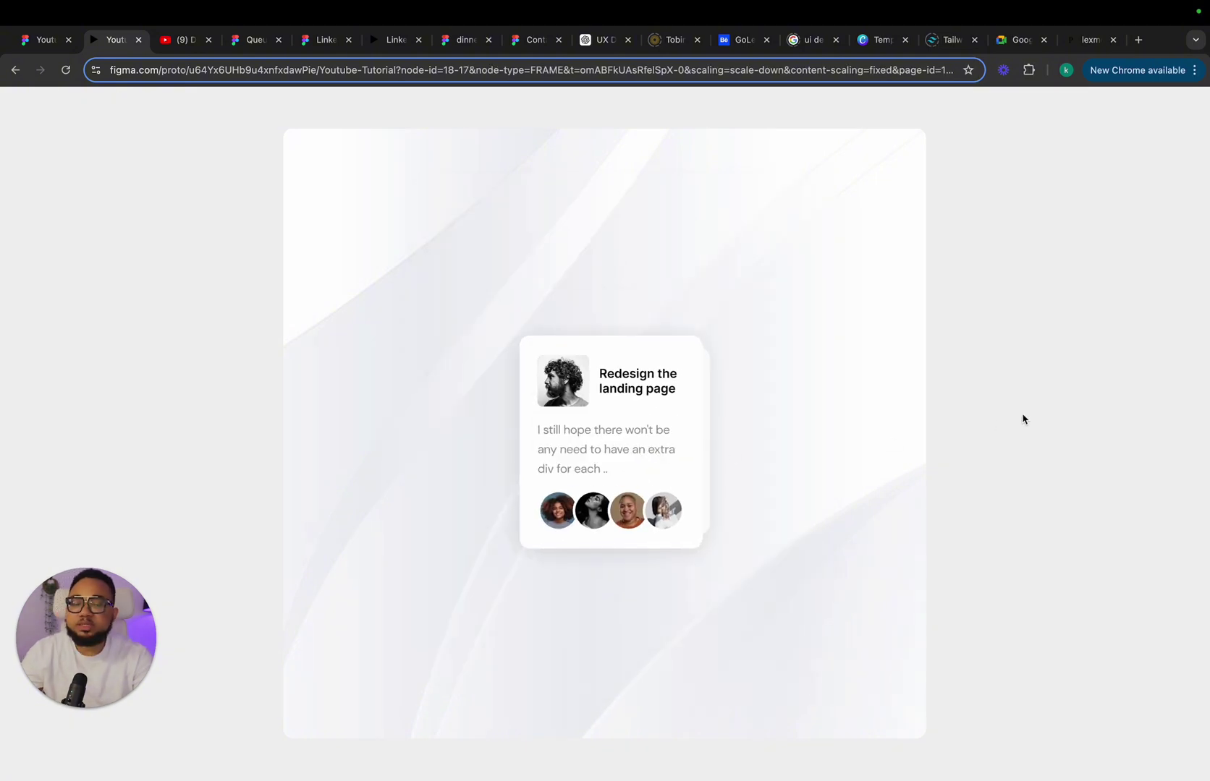